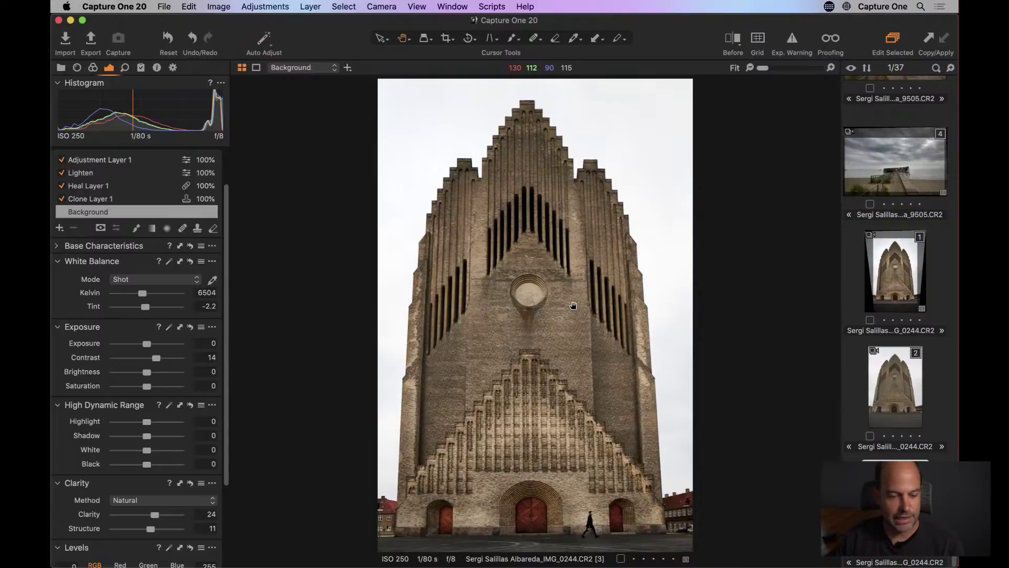
# Step: Open the unedited second variant of the church photo and hide the browser and the viewer labels
pyautogui.click(890, 389)
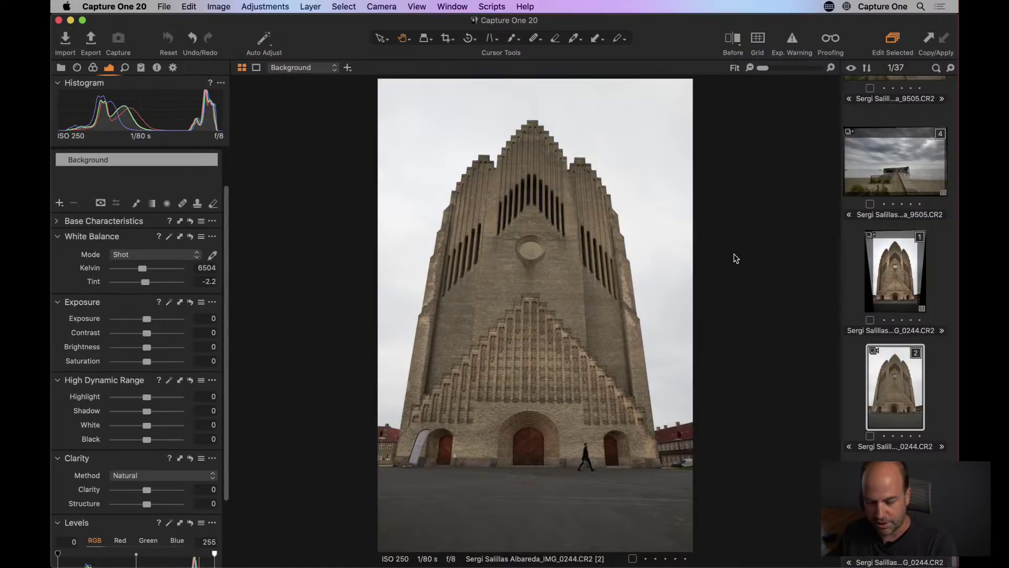
pyautogui.press('super+b')
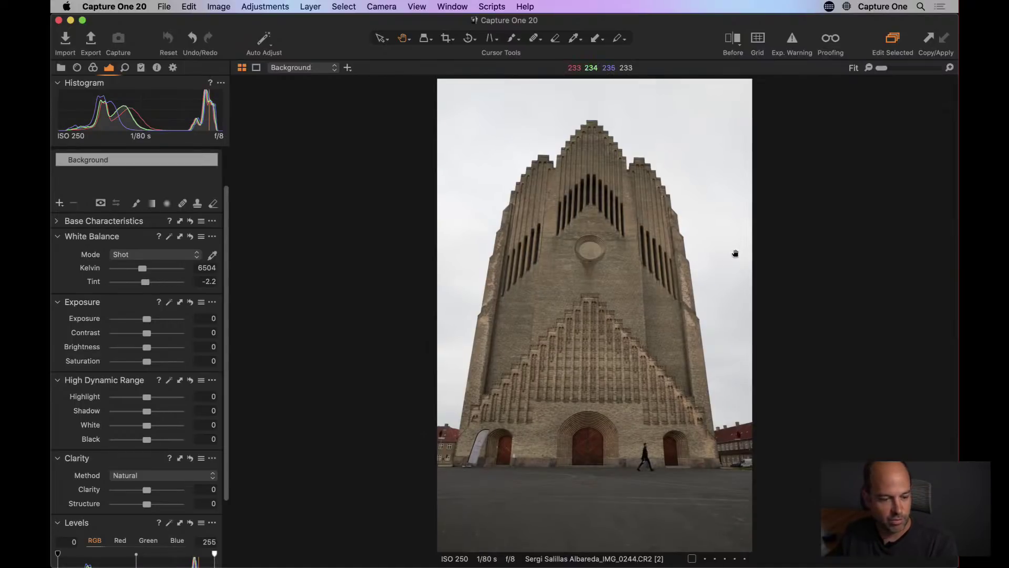
pyautogui.click(418, 6)
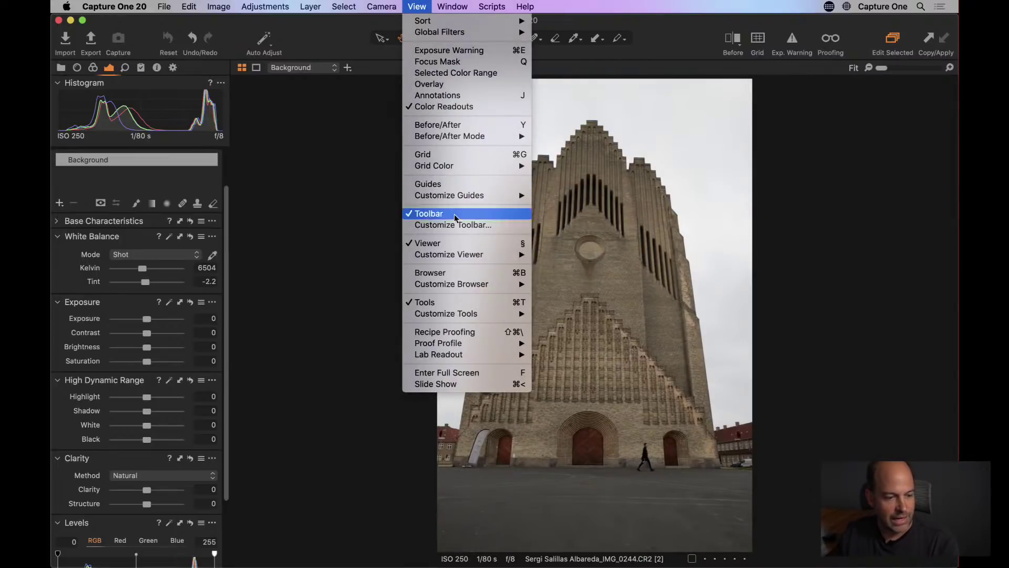
pyautogui.moveTo(465, 258)
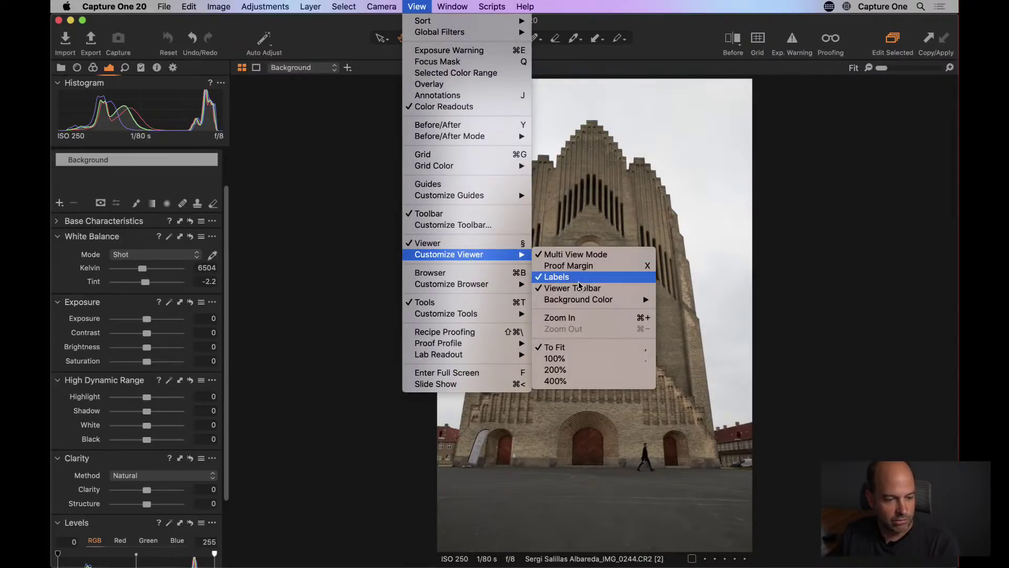
pyautogui.click(557, 276)
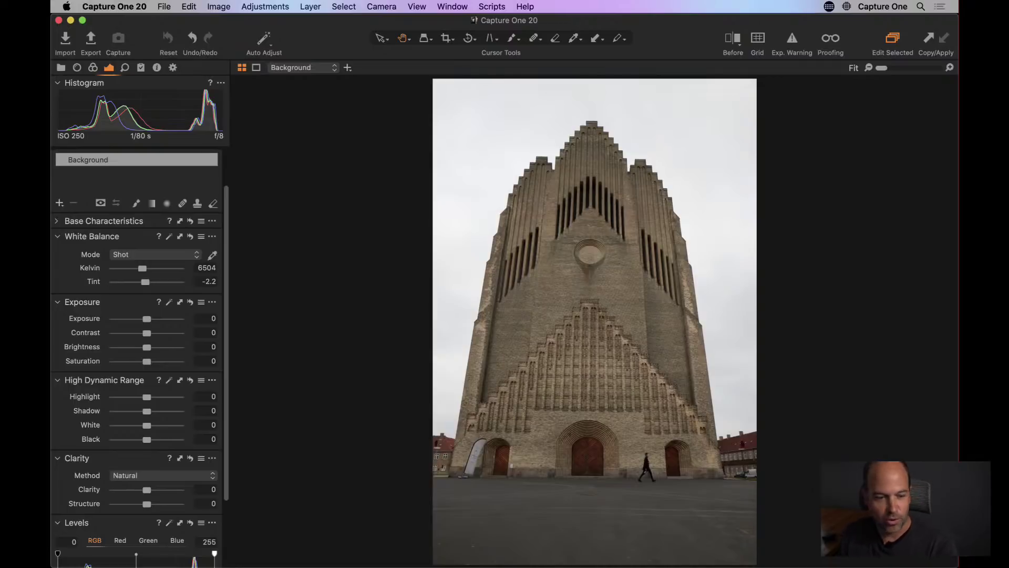
# Step: Align the vertical keystone guides with both slanting outer edges of the church and apply the perspective correction
pyautogui.click(492, 40)
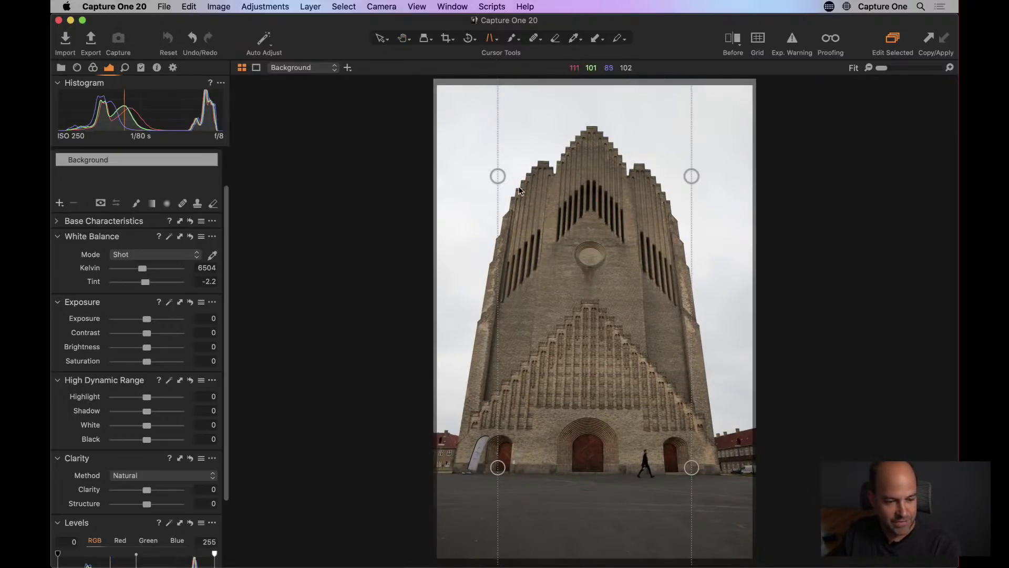
pyautogui.moveTo(691, 467); pyautogui.dragTo(720, 464)
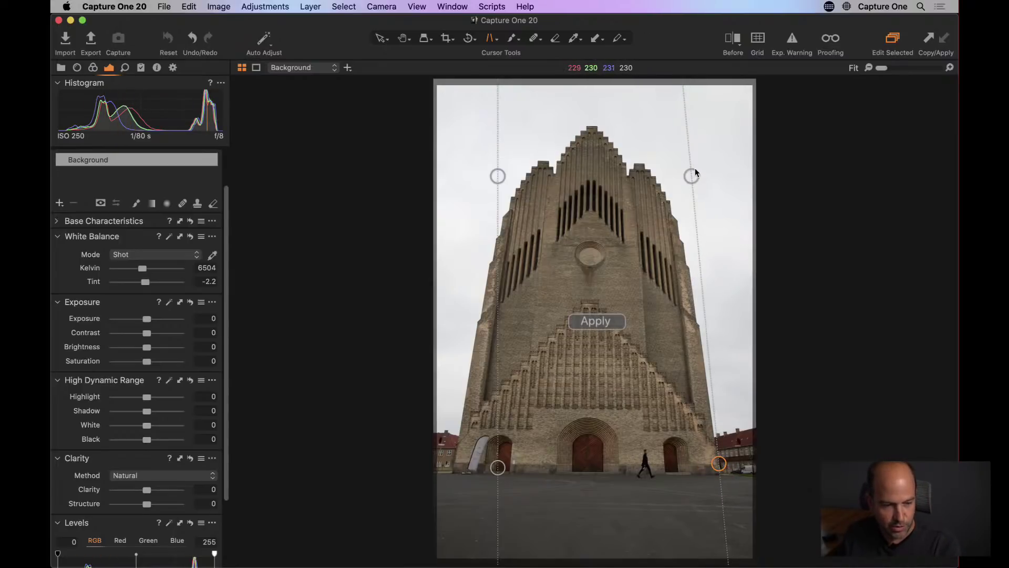
pyautogui.moveTo(691, 177); pyautogui.dragTo(680, 176)
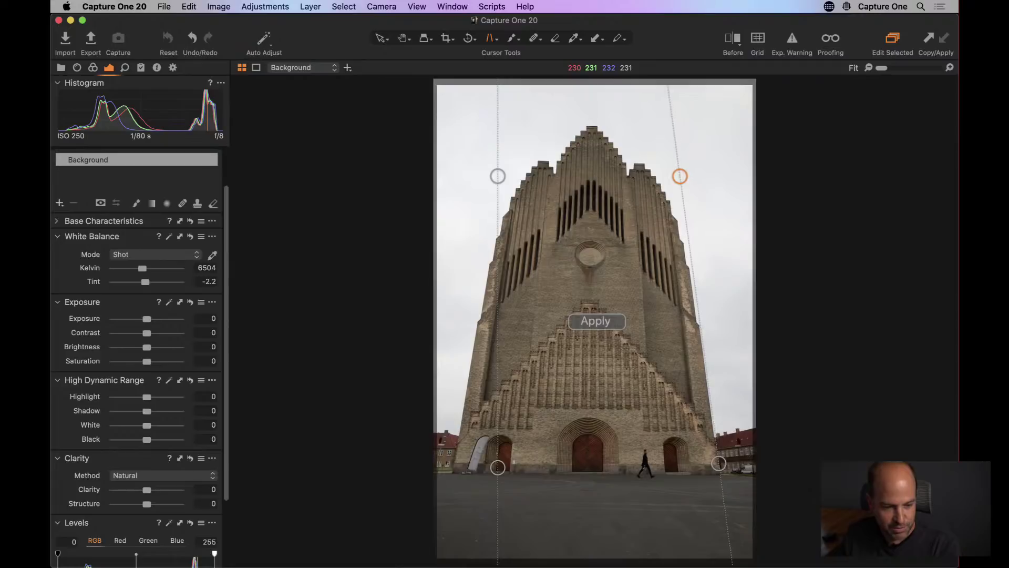
pyautogui.moveTo(498, 467); pyautogui.dragTo(458, 442)
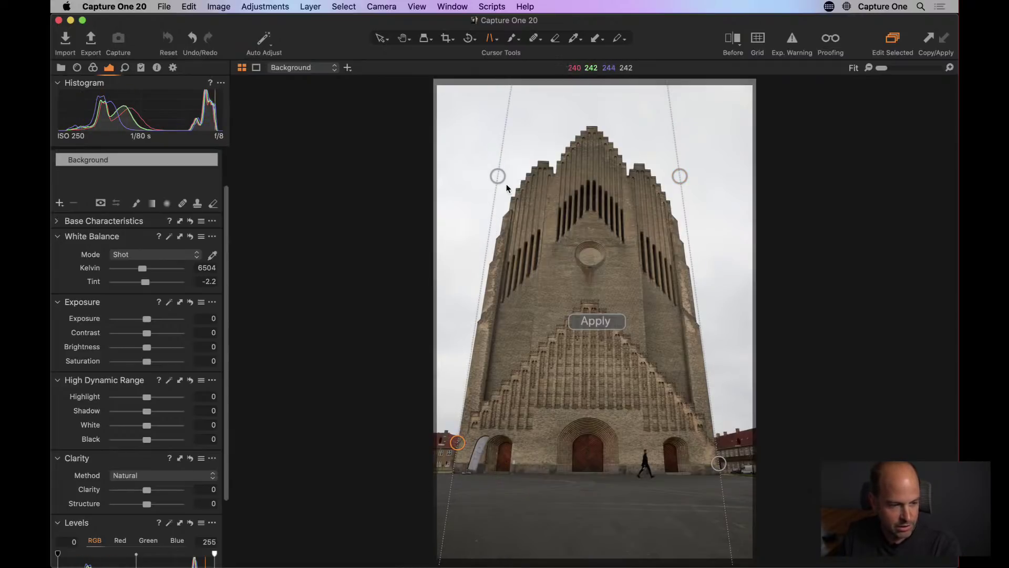
pyautogui.moveTo(499, 176); pyautogui.dragTo(502, 176)
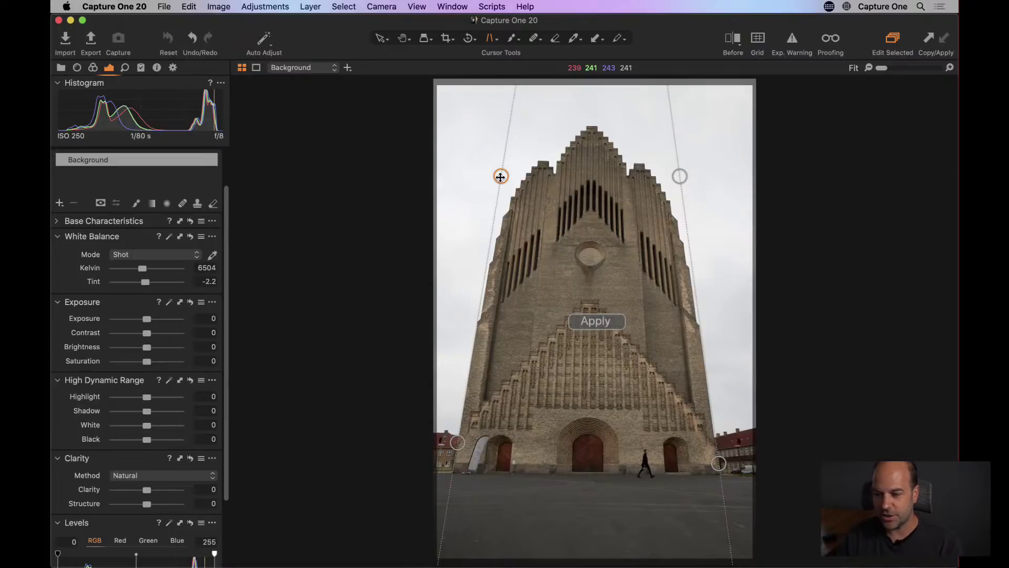
pyautogui.click(593, 322)
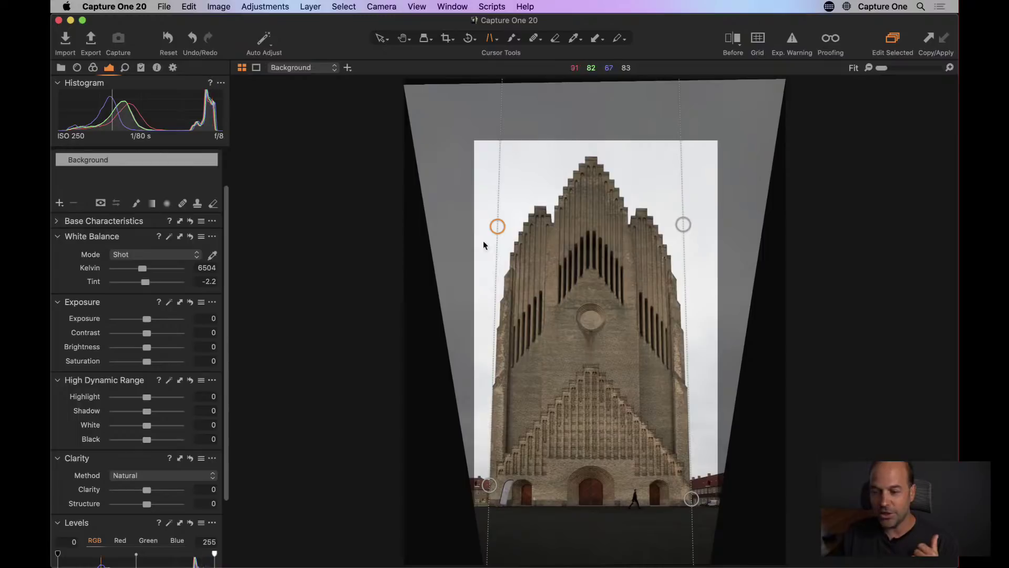
# Step: Set the keystone Amount to 62 and check the resulting crop of the church
pyautogui.click(125, 69)
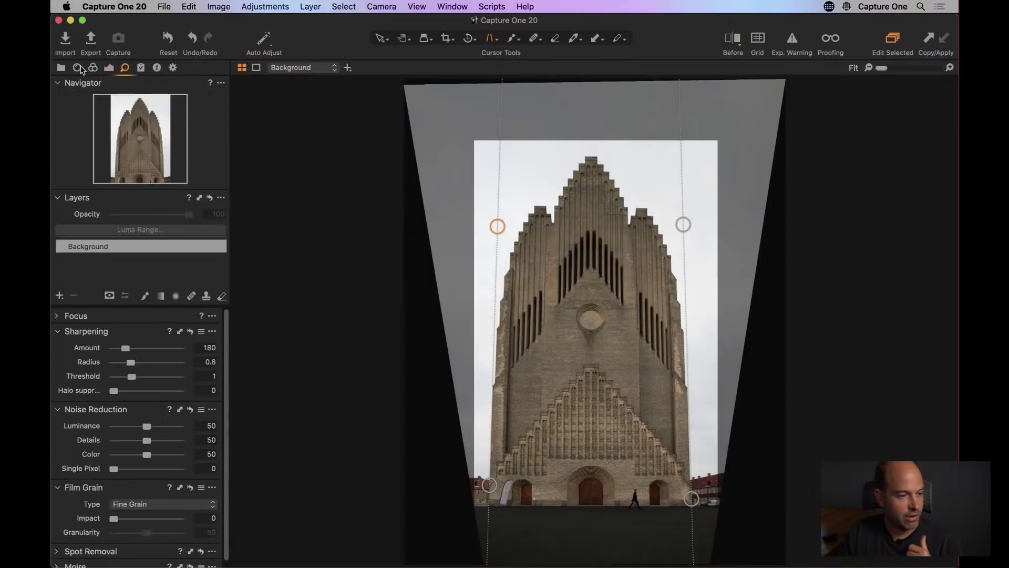
pyautogui.click(77, 67)
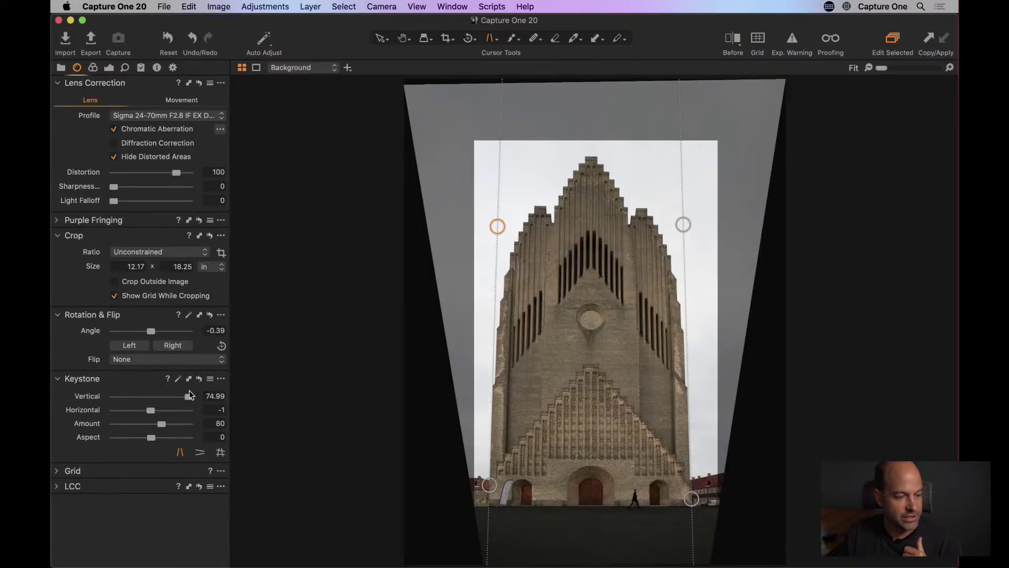
pyautogui.click(228, 426)
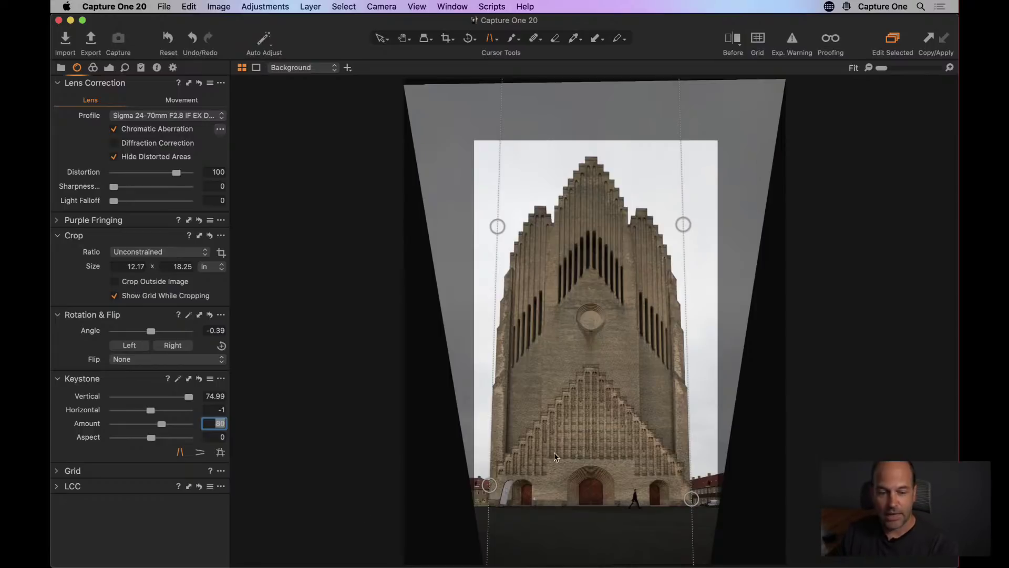
pyautogui.moveTo(161, 424); pyautogui.dragTo(149, 428)
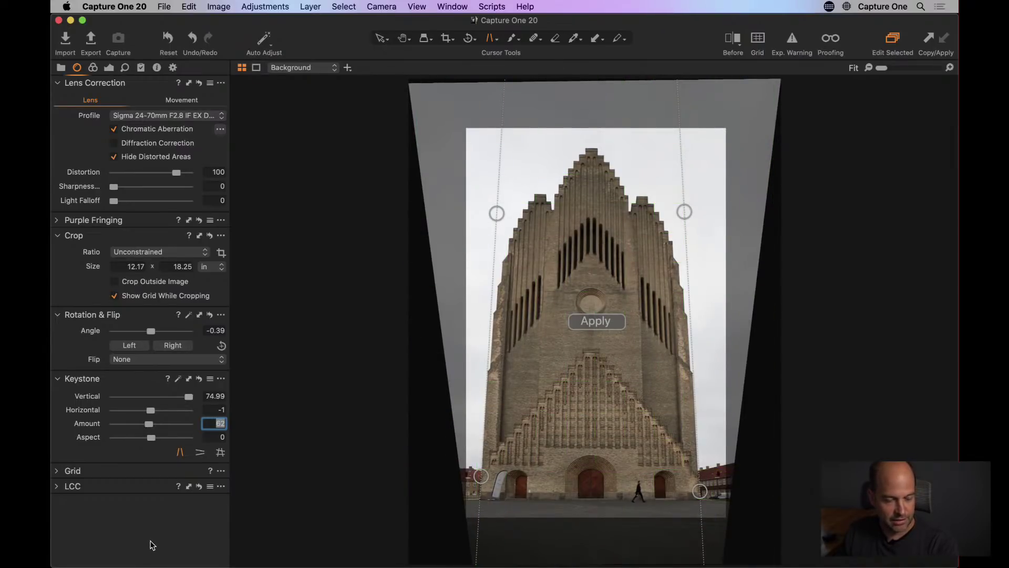
pyautogui.click(447, 37)
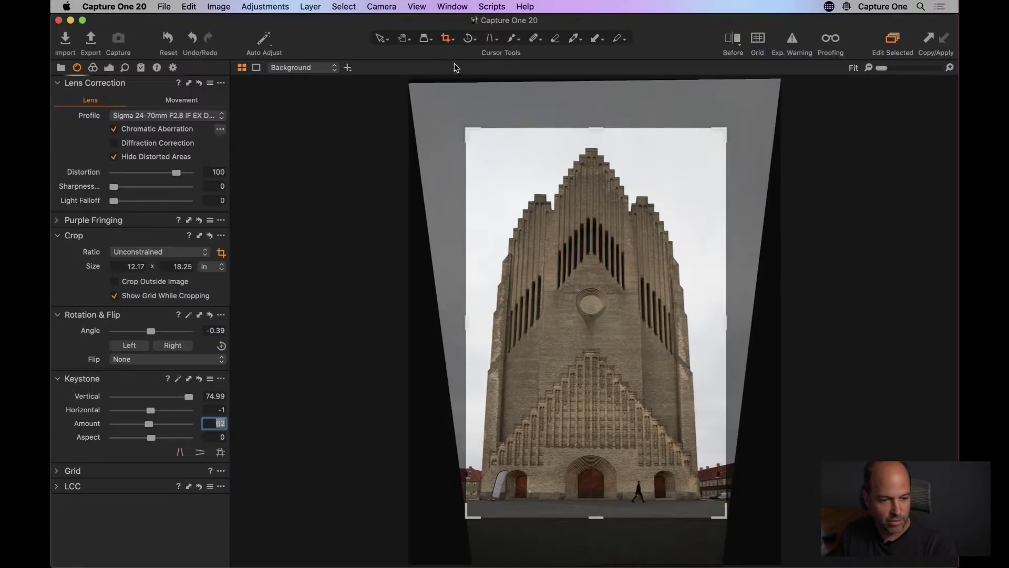
pyautogui.click(406, 40)
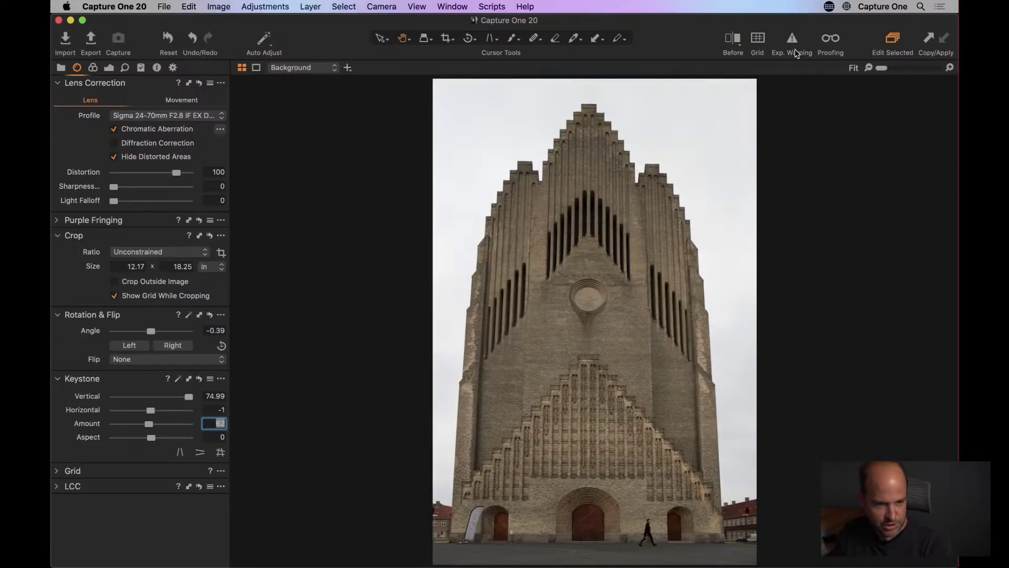
# Step: Show the guides and place a horizontal guide along the base of the church
pyautogui.click(411, 6)
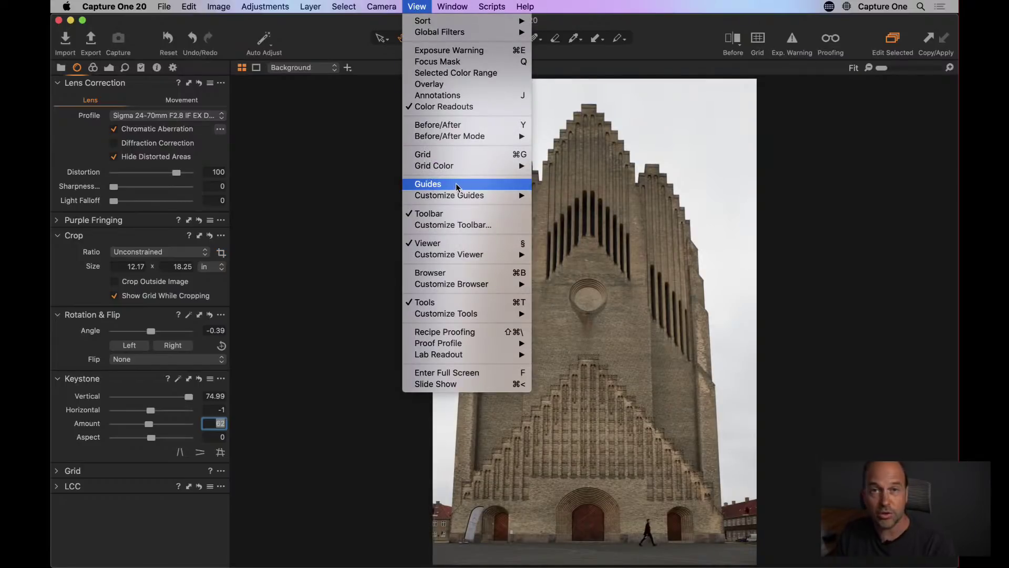
pyautogui.click(441, 187)
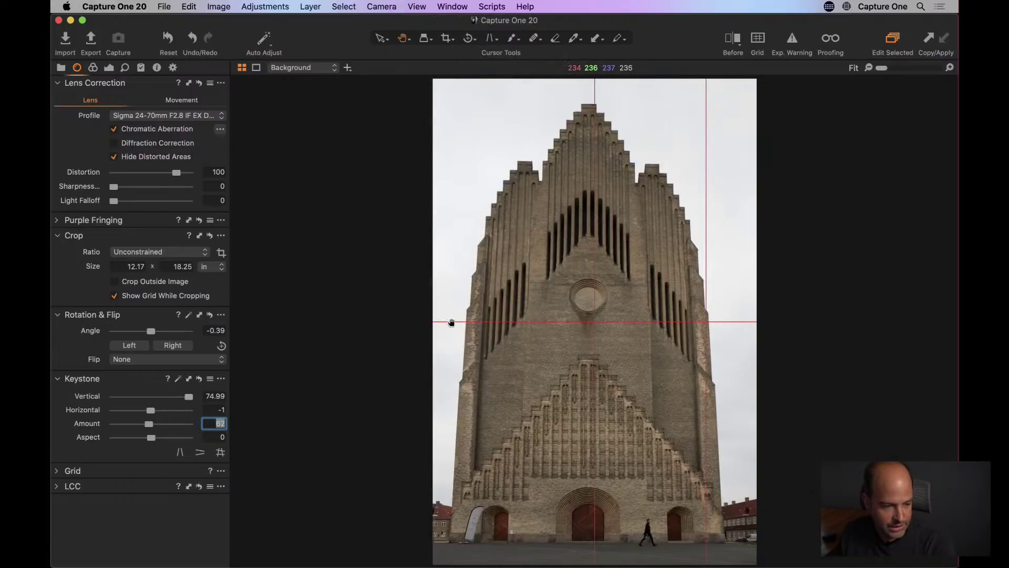
pyautogui.press('v')
pyautogui.moveTo(433, 321); pyautogui.dragTo(427, 544)
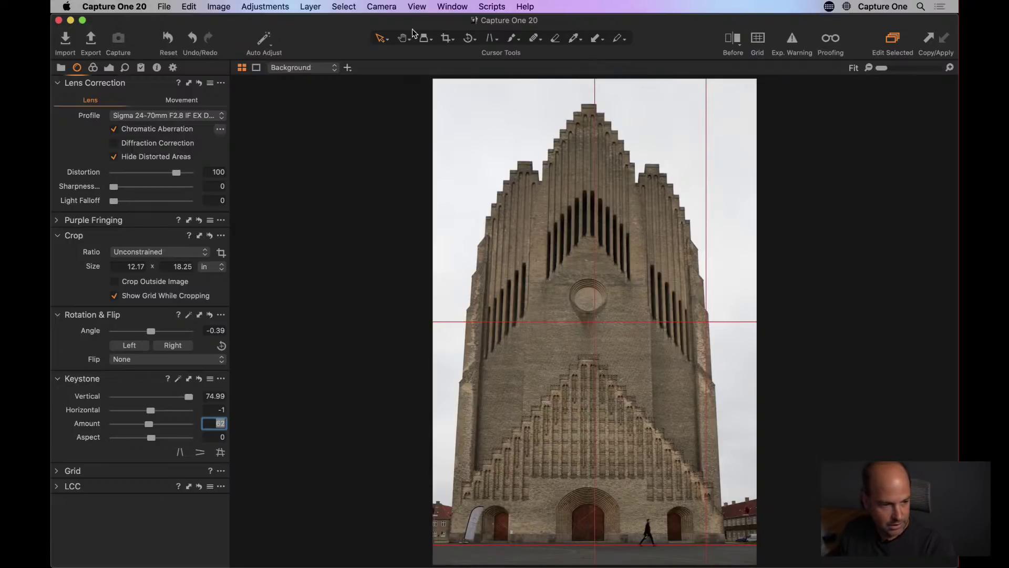
# Step: Check the church's ground line against the guide at 100% zoom, and hide the guides
pyautogui.click(546, 549)
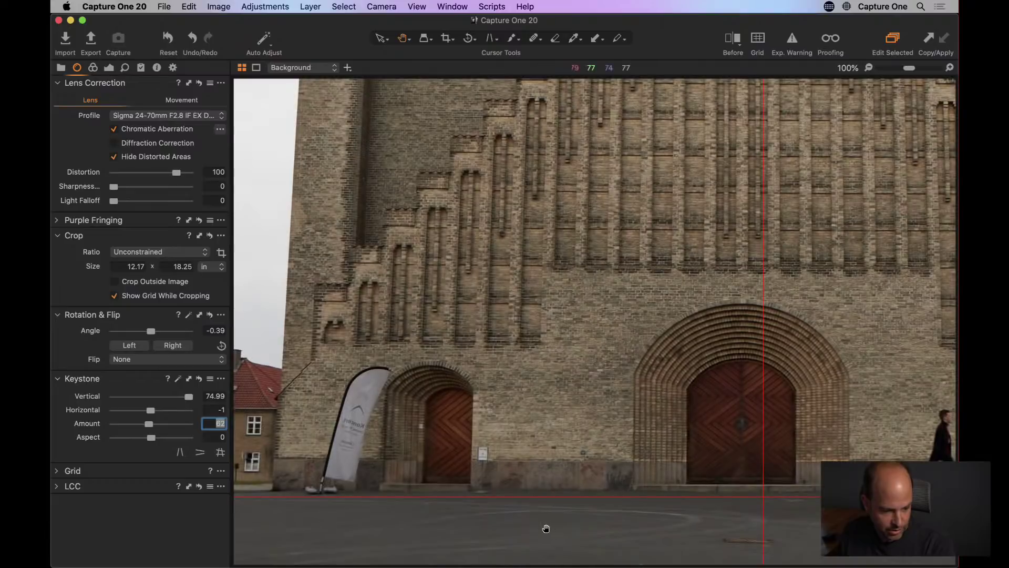
pyautogui.moveTo(677, 507); pyautogui.dragTo(648, 491)
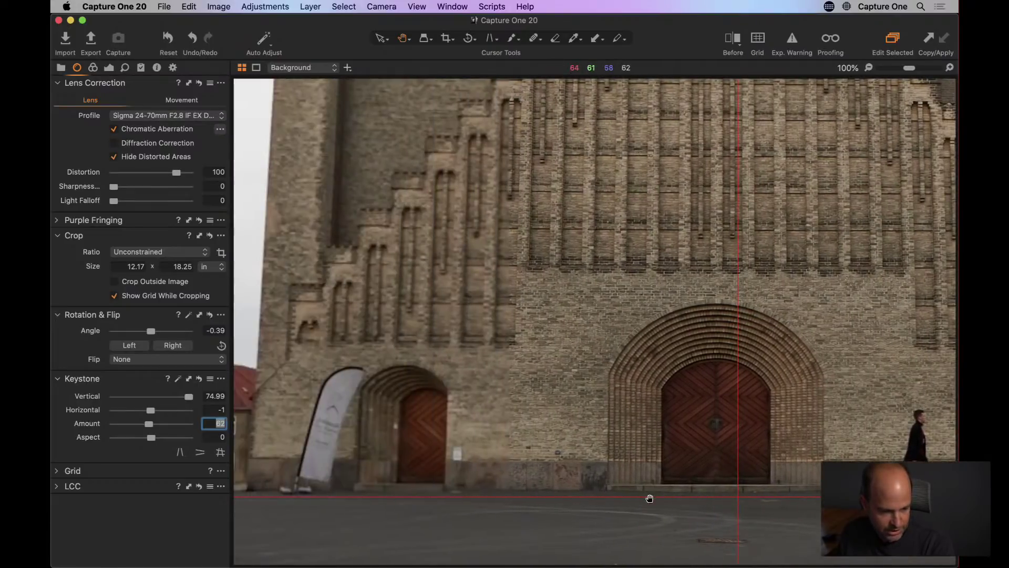
pyautogui.click(527, 458)
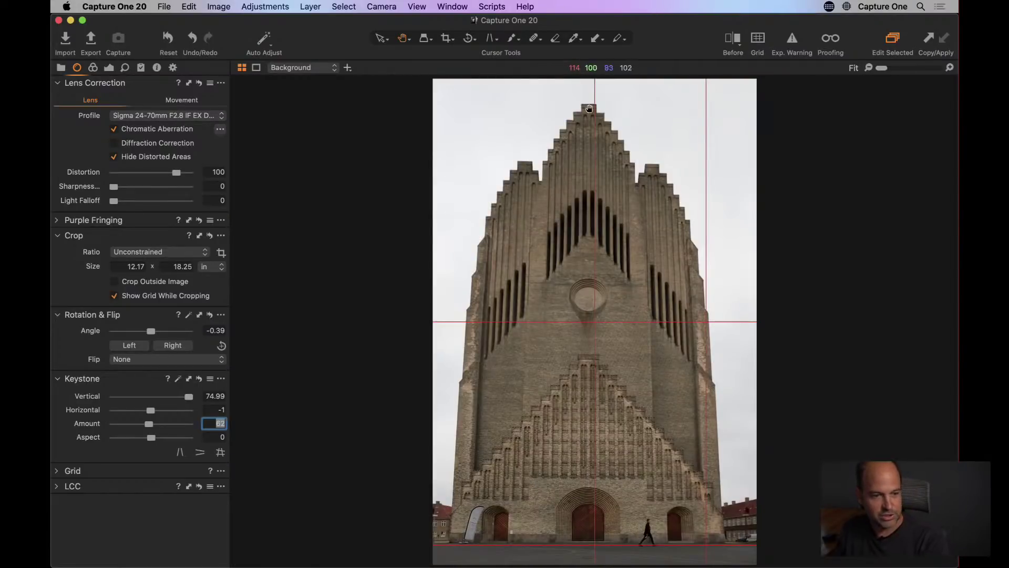
pyautogui.click(415, 6)
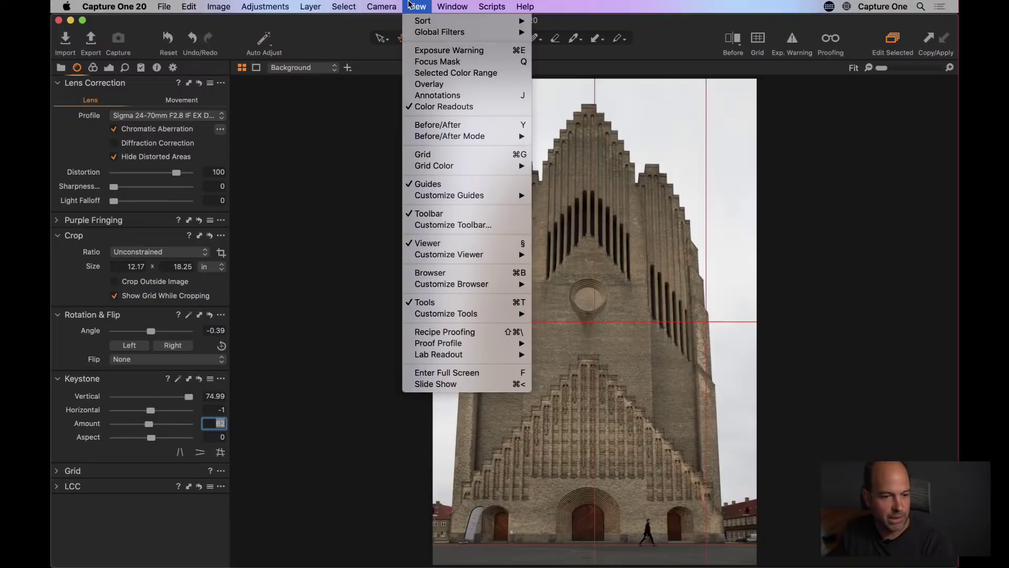
pyautogui.click(422, 183)
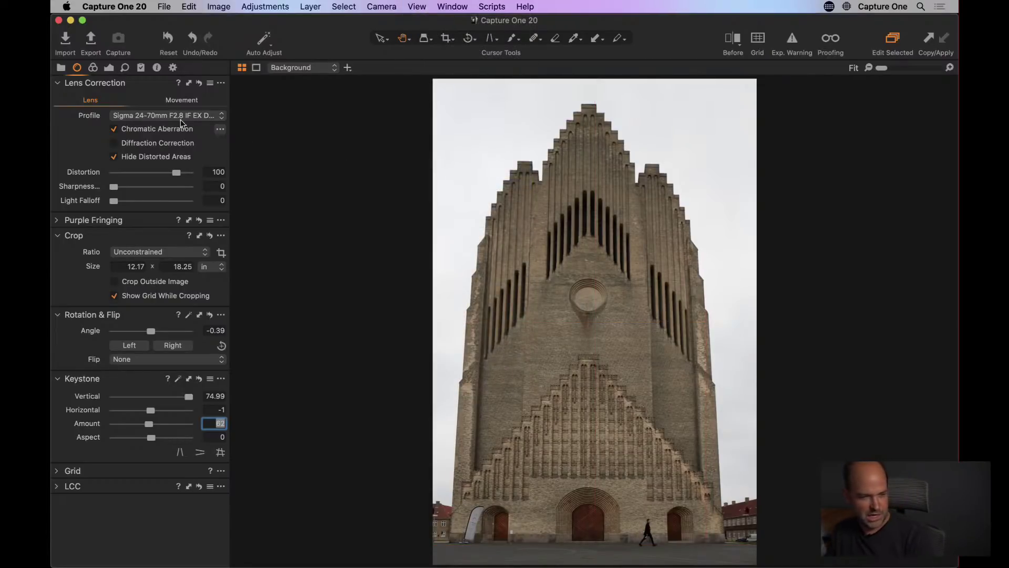
# Step: Fine-tune the photo's rotation angle to -0.53 to level the ground line
pyautogui.doubleClick(215, 331)
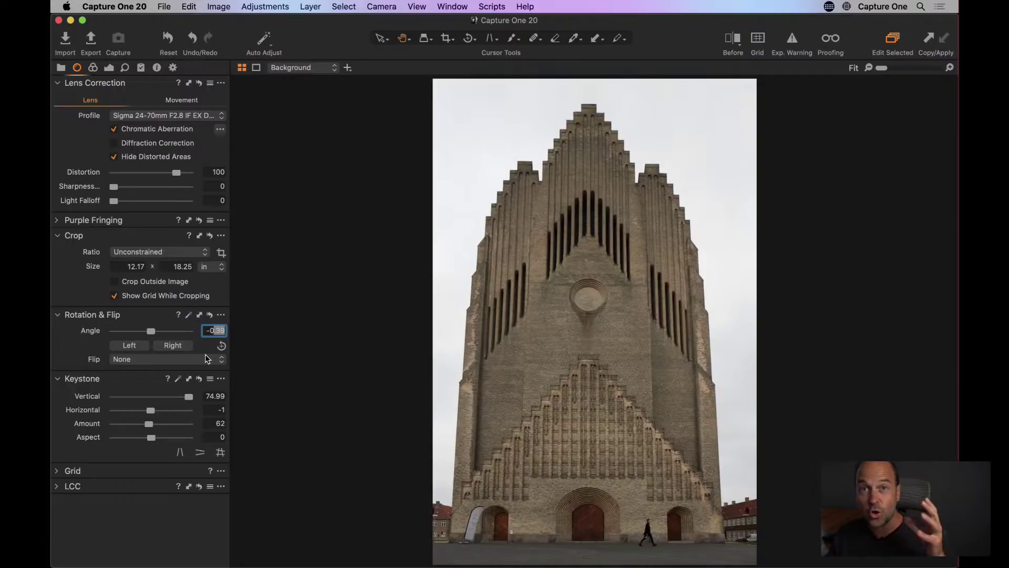
pyautogui.press('Down')
pyautogui.press('Down')
pyautogui.press('Down')
pyautogui.press('Down')
pyautogui.press('Down')
pyautogui.press('Down')
pyautogui.press('Down')
pyautogui.press('Down')
pyautogui.press('Down')
pyautogui.press('Down')
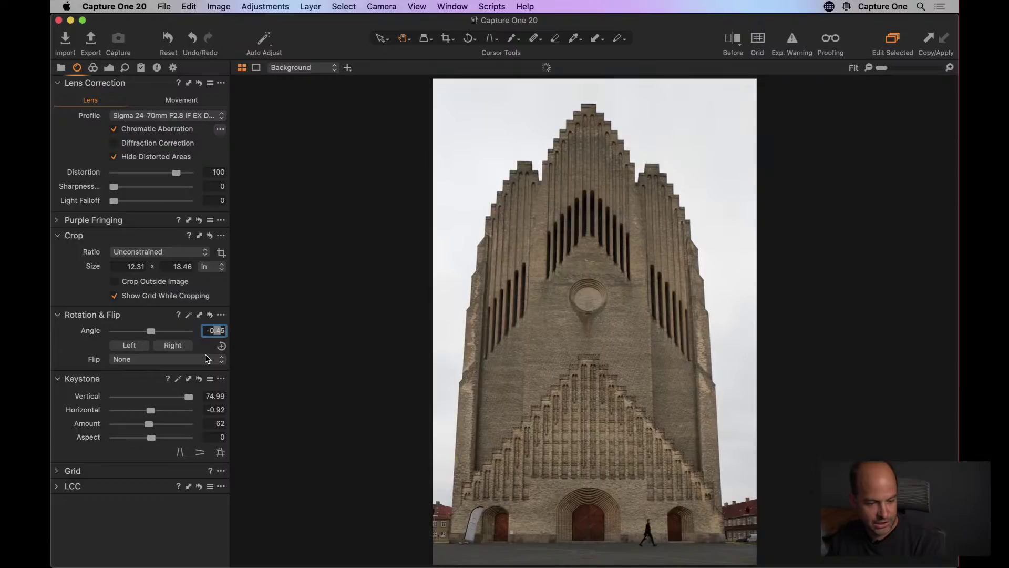
pyautogui.press('Down')
pyautogui.press('Down')
pyautogui.press('Down')
pyautogui.press('Down')
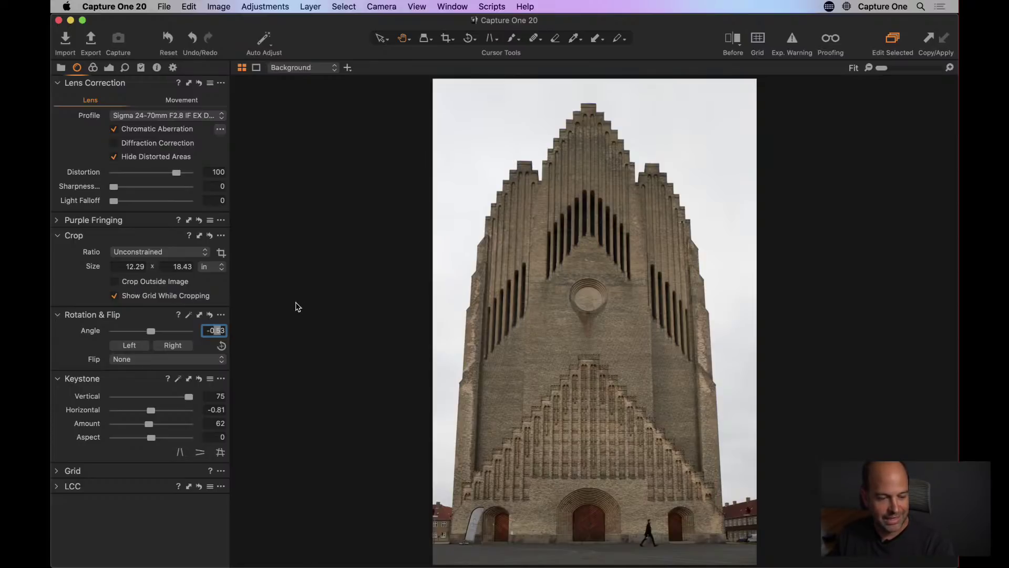
# Step: Adjust the Clone Brush size for the banner beside the side door and sample the wall's stone base line right of the door
pyautogui.doubleClick(474, 533)
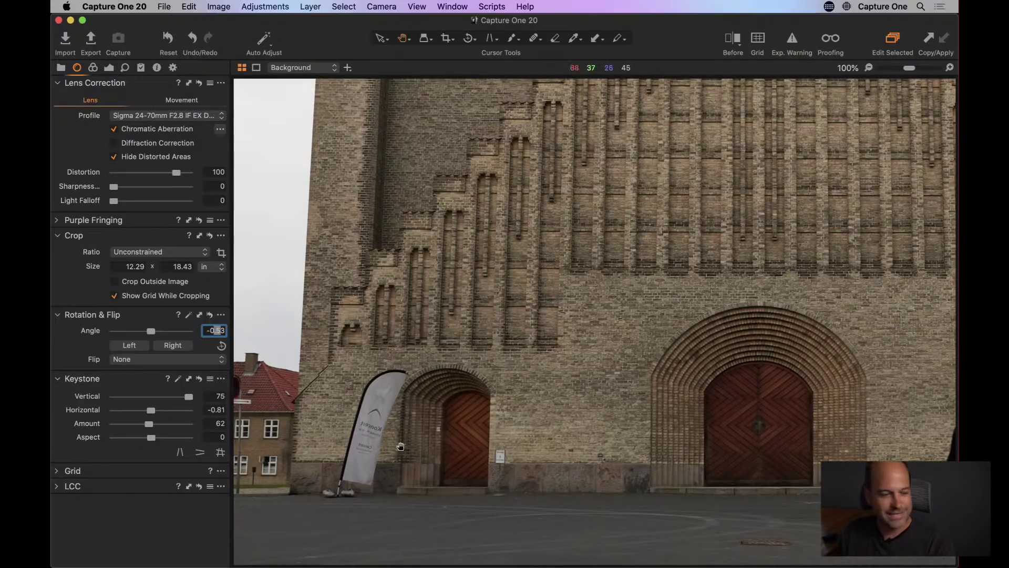
pyautogui.press('super+plus')
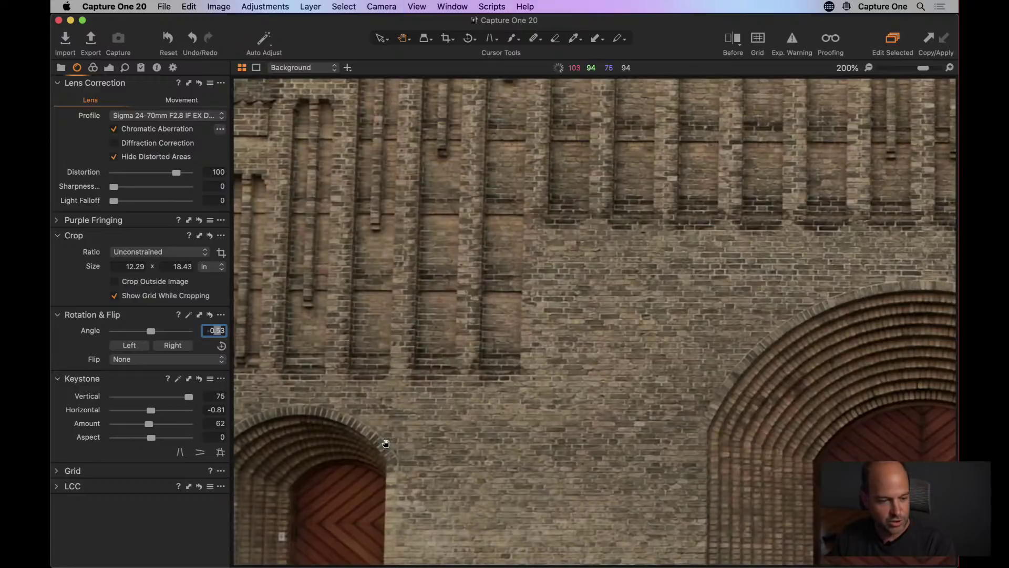
pyautogui.moveTo(384, 403); pyautogui.dragTo(494, 401)
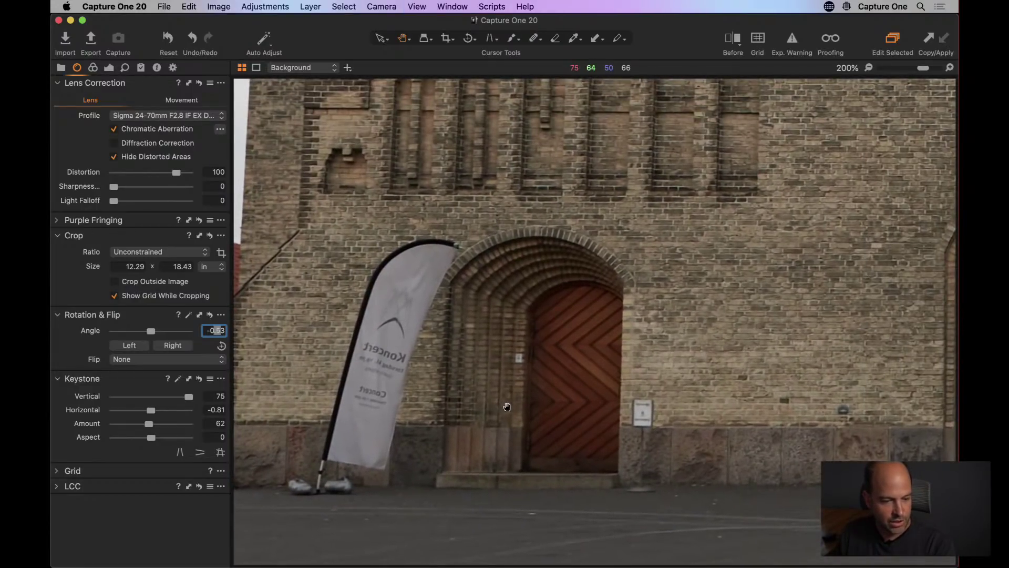
pyautogui.click(110, 68)
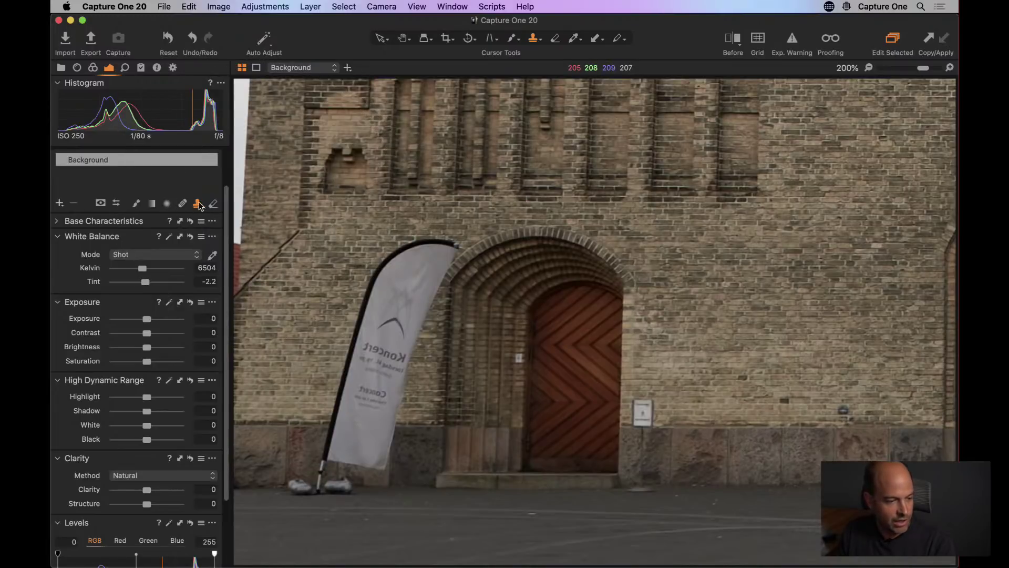
pyautogui.rightClick(752, 289)
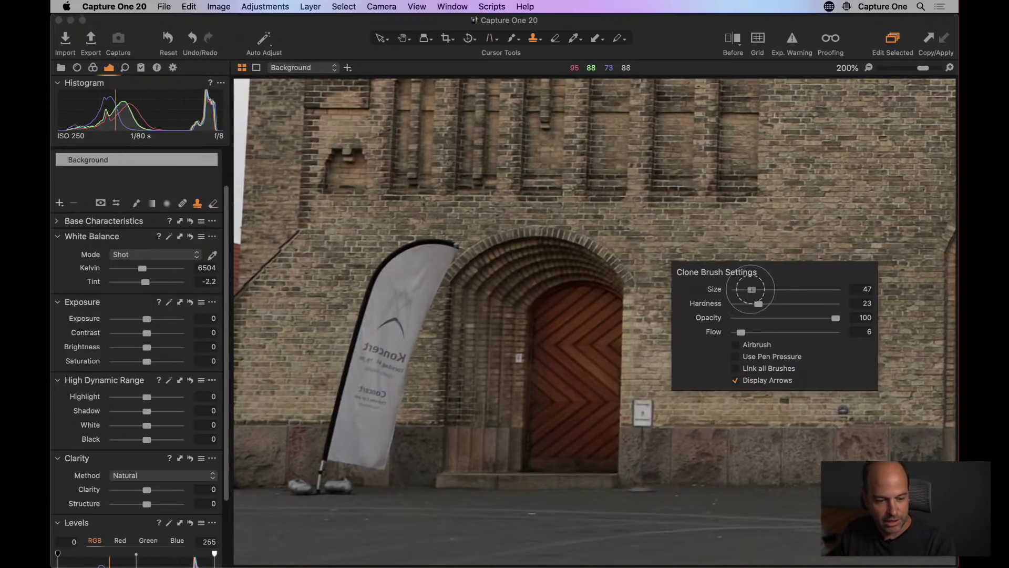
pyautogui.moveTo(752, 289); pyautogui.dragTo(770, 304)
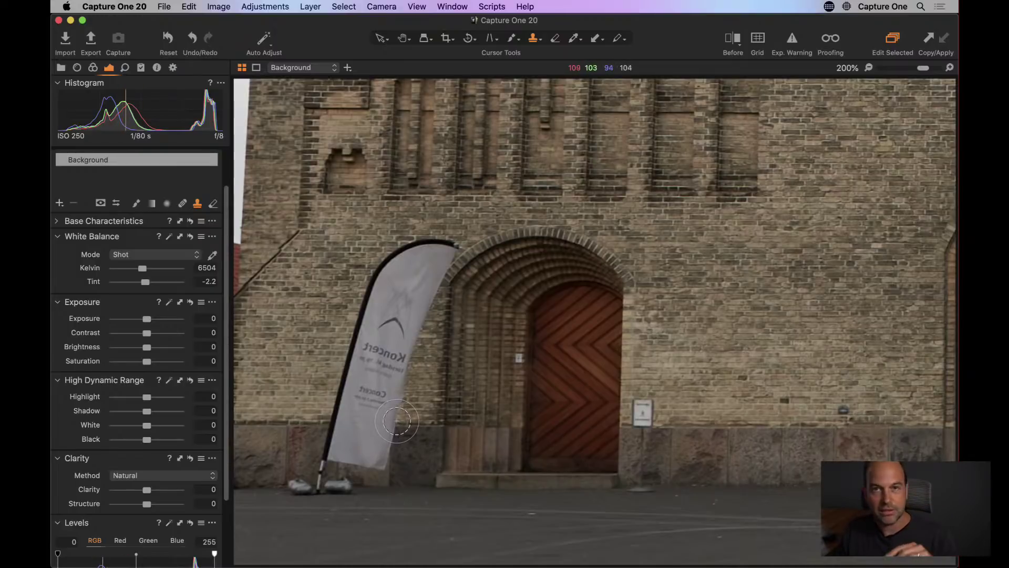
pyautogui.keyDown('alt'); pyautogui.click(889, 425); pyautogui.keyUp('alt')
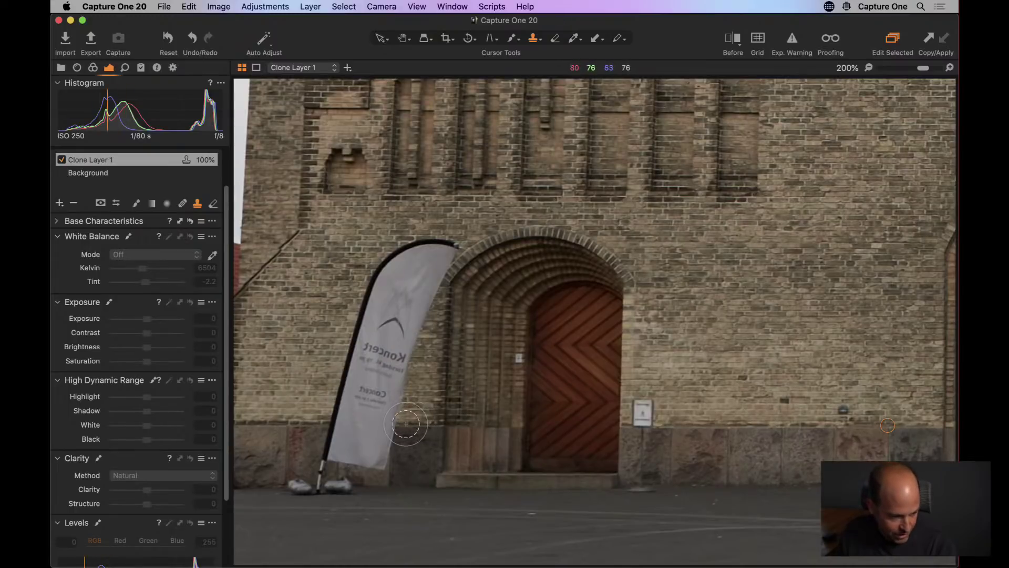
# Step: Clone the wall over the banner's upper part beside the side door, from the stone base line up to the arch
pyautogui.moveTo(399, 424); pyautogui.dragTo(380, 423)
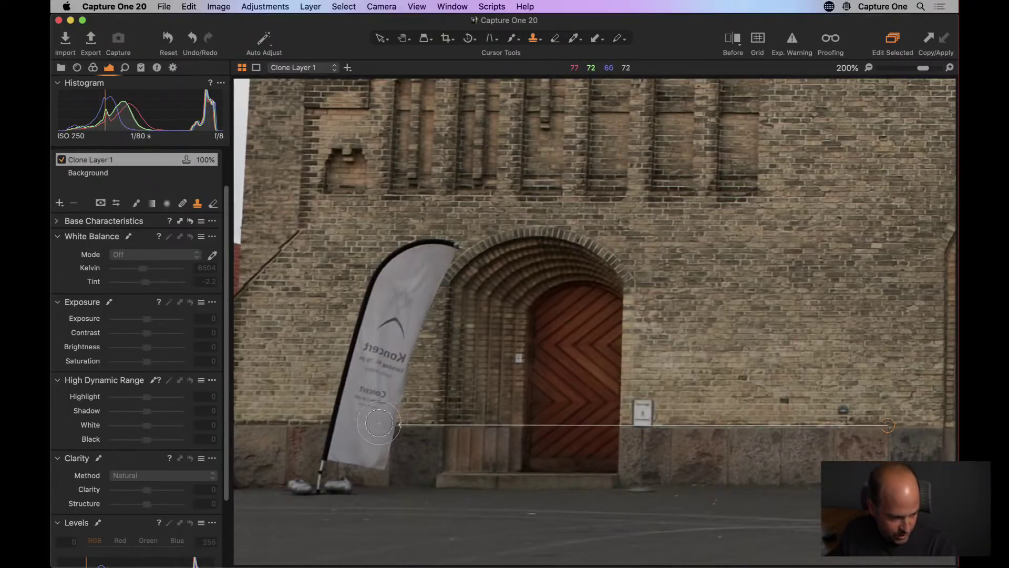
pyautogui.rightClick(380, 384)
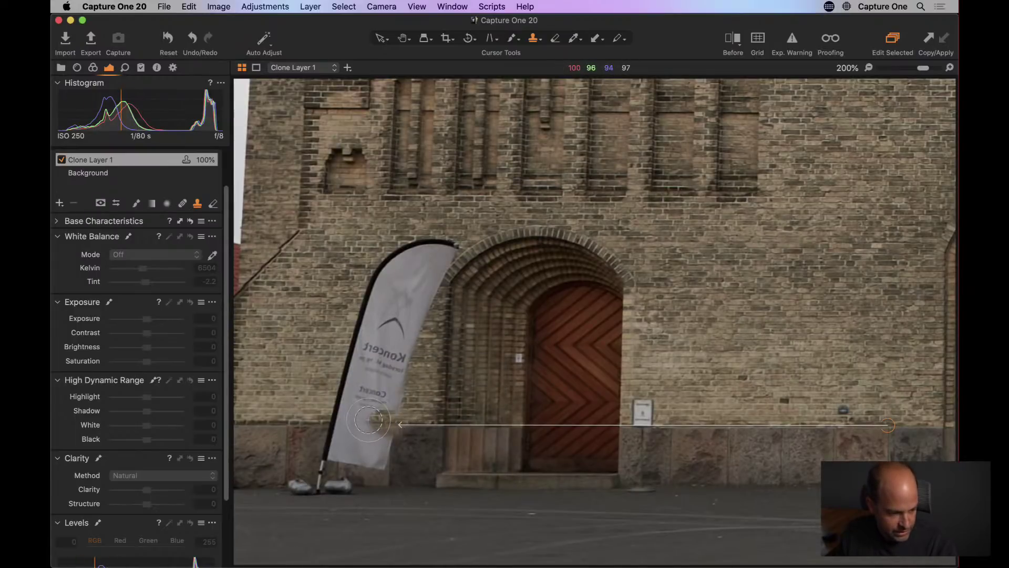
pyautogui.moveTo(343, 418)
pyautogui.mouseDown()
pyautogui.moveTo(347, 362)
pyautogui.moveTo(374, 381)
pyautogui.moveTo(400, 379)
pyautogui.moveTo(408, 357)
pyautogui.moveTo(363, 322)
pyautogui.moveTo(376, 284)
pyautogui.moveTo(435, 241)
pyautogui.moveTo(394, 271)
pyautogui.moveTo(389, 326)
pyautogui.moveTo(413, 323)
pyautogui.moveTo(420, 286)
pyautogui.moveTo(431, 295)
pyautogui.moveTo(460, 272)
pyautogui.mouseUp()
pyautogui.rightClick(402, 285)
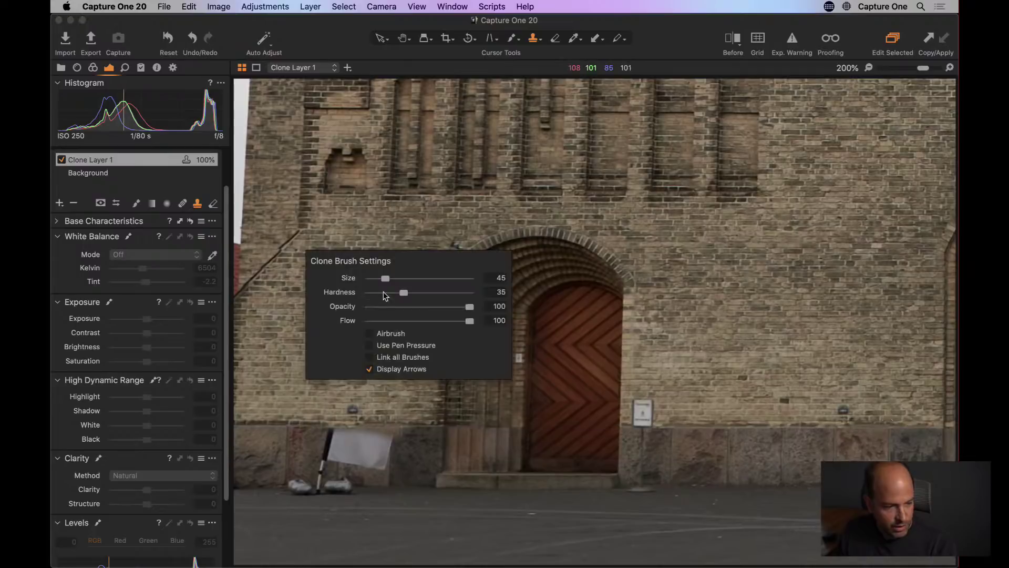
pyautogui.moveTo(398, 291)
pyautogui.mouseDown()
pyautogui.moveTo(382, 293)
pyautogui.moveTo(415, 292)
pyautogui.moveTo(382, 279)
pyautogui.moveTo(414, 266)
pyautogui.moveTo(420, 286)
pyautogui.moveTo(449, 243)
pyautogui.moveTo(428, 287)
pyautogui.moveTo(443, 243)
pyautogui.mouseUp()
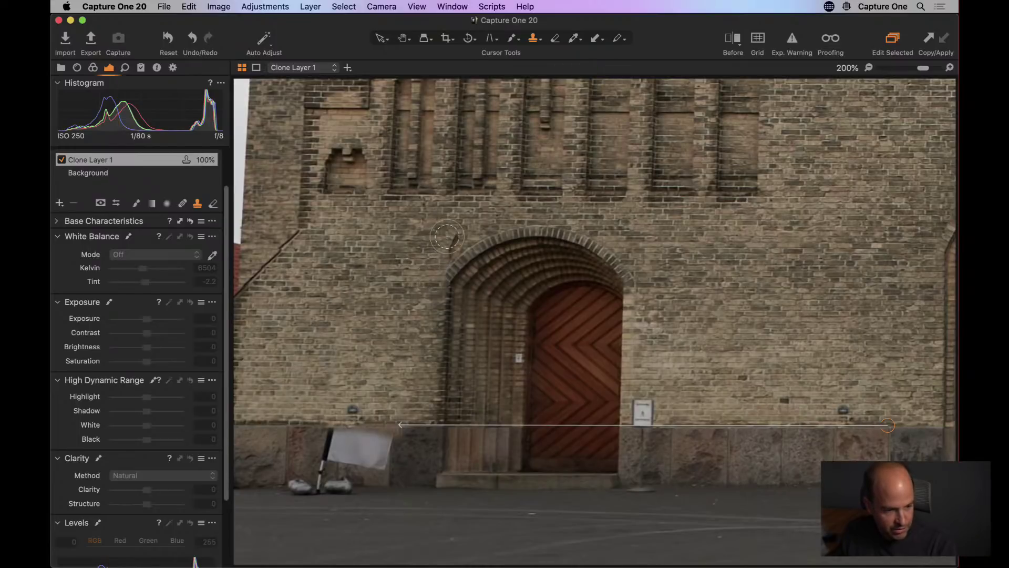
# Step: Shift the clone source point slightly left along the wall's base line and check the repair in the whole photo
pyautogui.moveTo(763, 330); pyautogui.dragTo(801, 318)
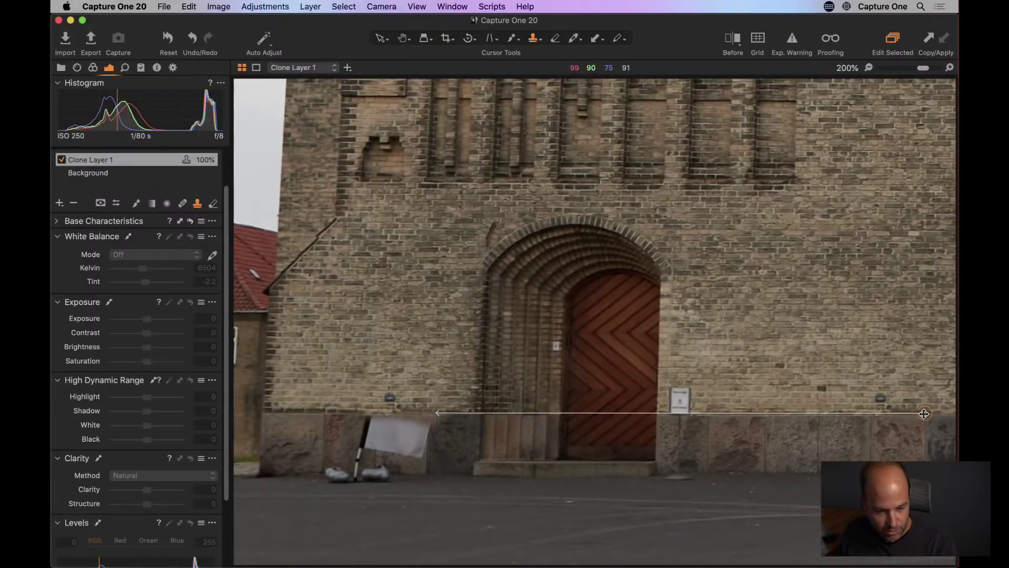
pyautogui.moveTo(921, 414); pyautogui.dragTo(906, 412)
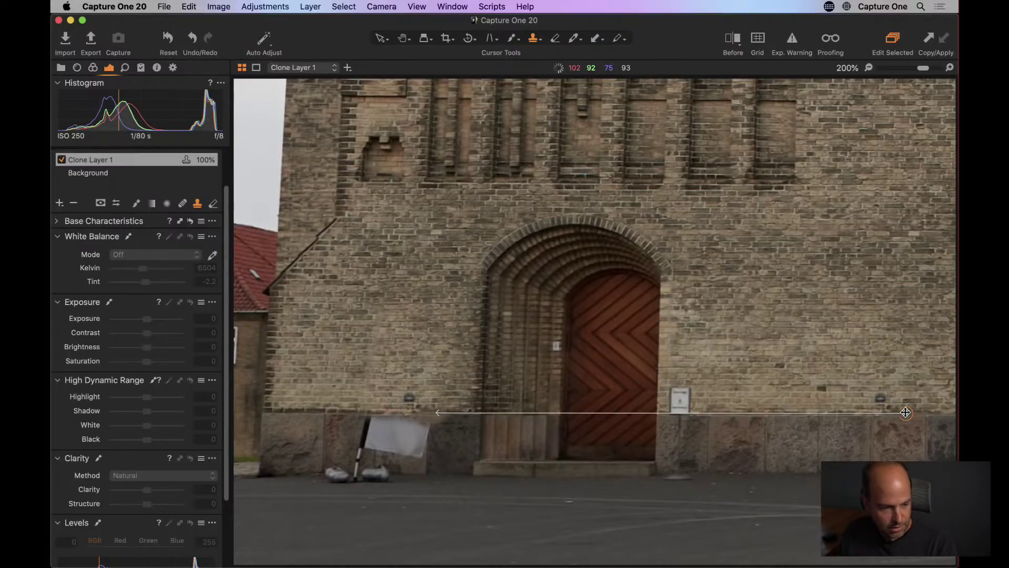
pyautogui.press('h')
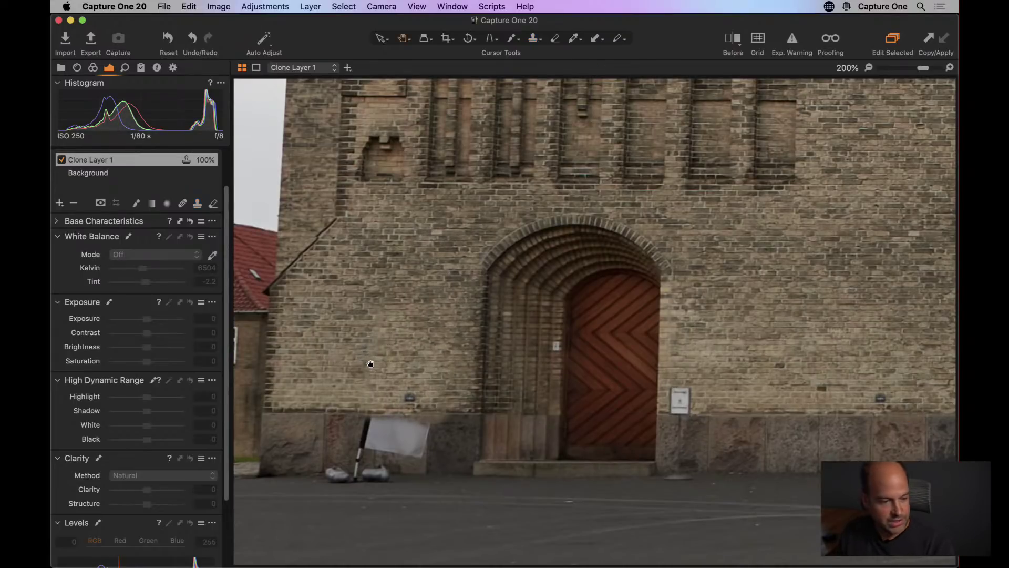
pyautogui.doubleClick(371, 363)
pyautogui.doubleClick(514, 510)
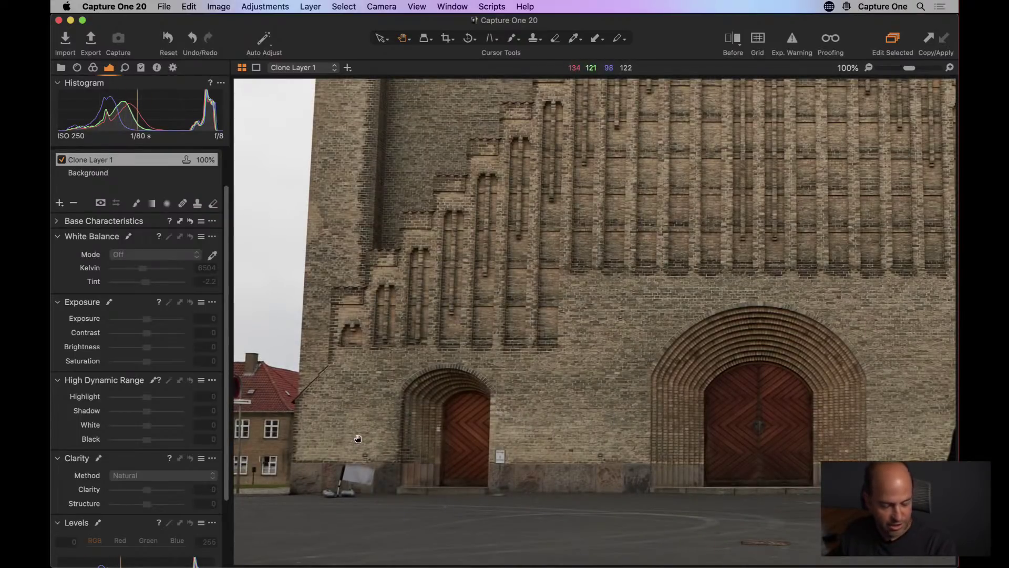
# Step: Examine the banner's remaining lower part at 300% and compare it with the stone blocks to the right of the side door
pyautogui.scroll(4, 358, 438)
pyautogui.moveTo(334, 424); pyautogui.dragTo(660, 275)
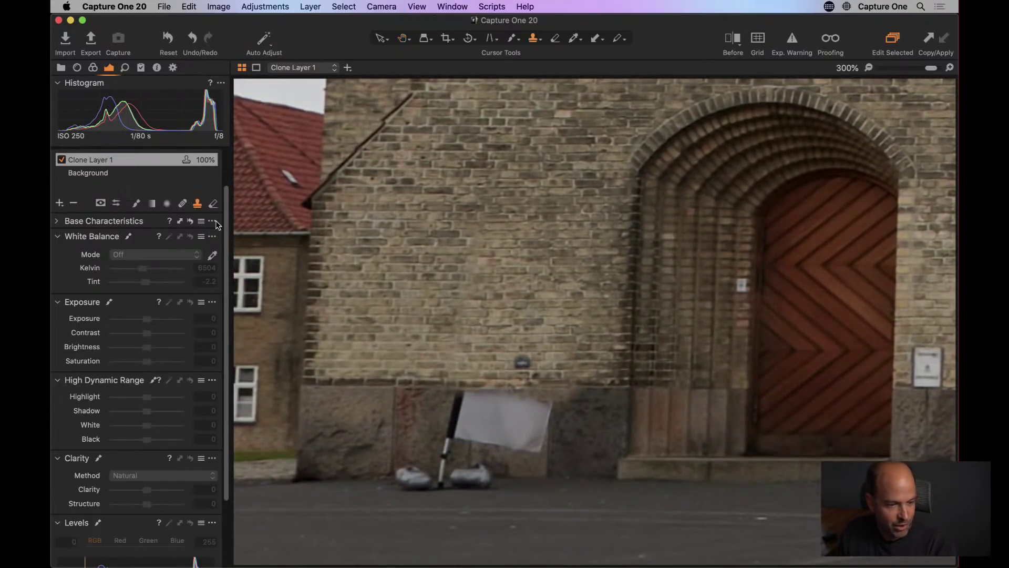
pyautogui.moveTo(841, 408); pyautogui.dragTo(387, 403)
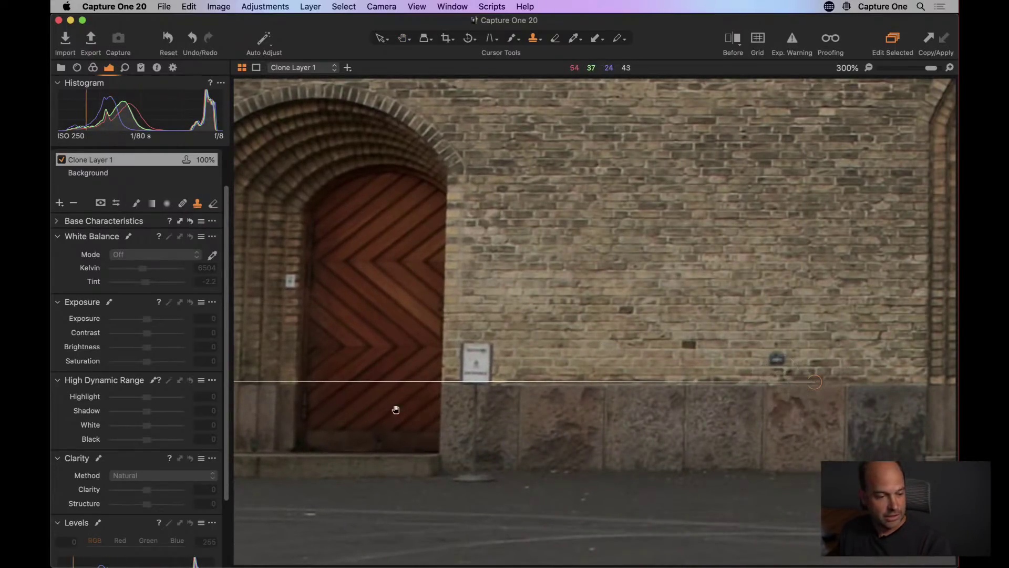
pyautogui.moveTo(373, 413); pyautogui.dragTo(649, 408)
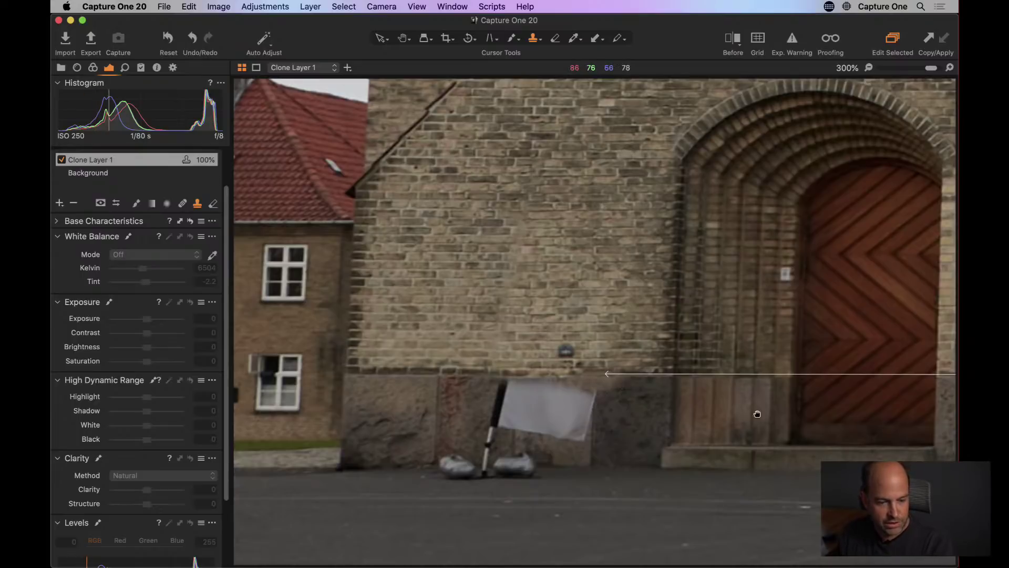
pyautogui.hscroll(10, 500, 401)
pyautogui.press('h')
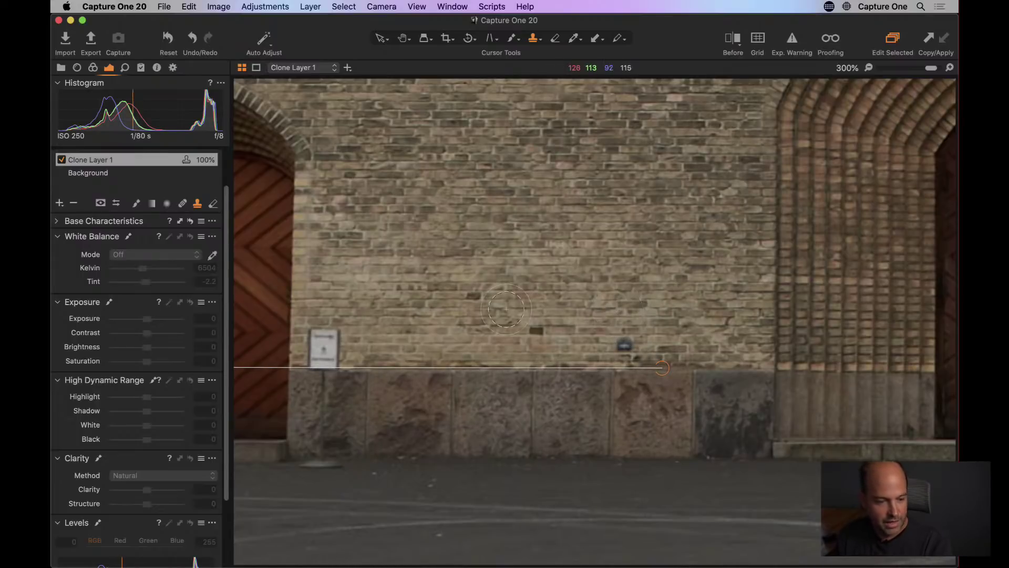
pyautogui.hscroll(-10, 423, 294)
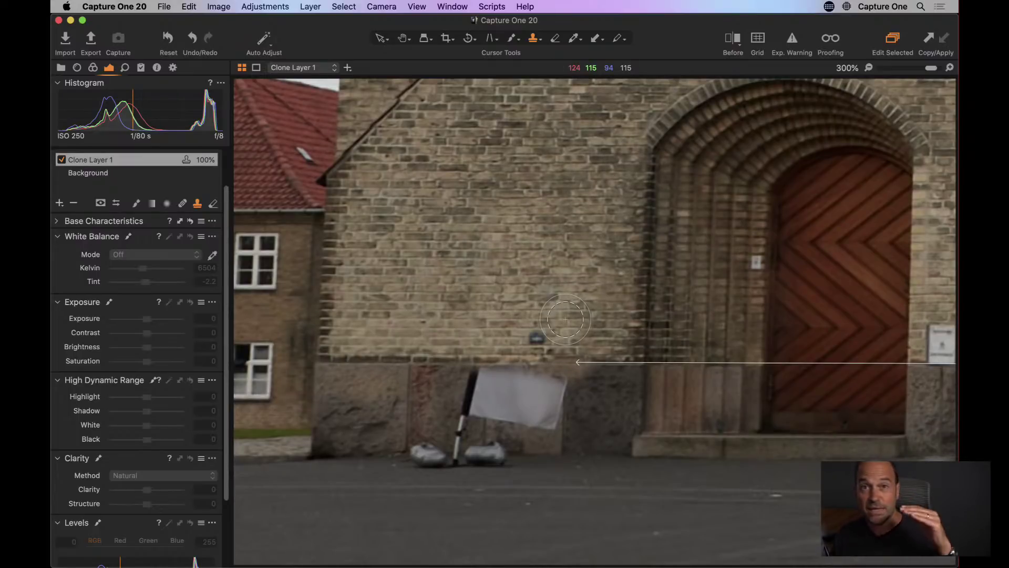
pyautogui.press('h')
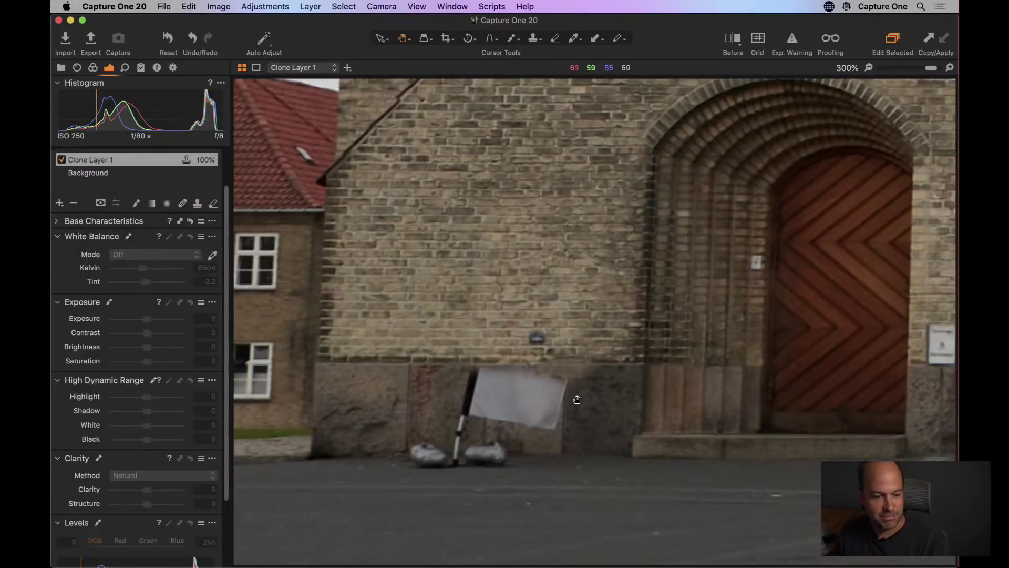
# Step: Try to clone the stone base over the banner's lower part, sampling from the wall to the right of the side door
pyautogui.click(198, 205)
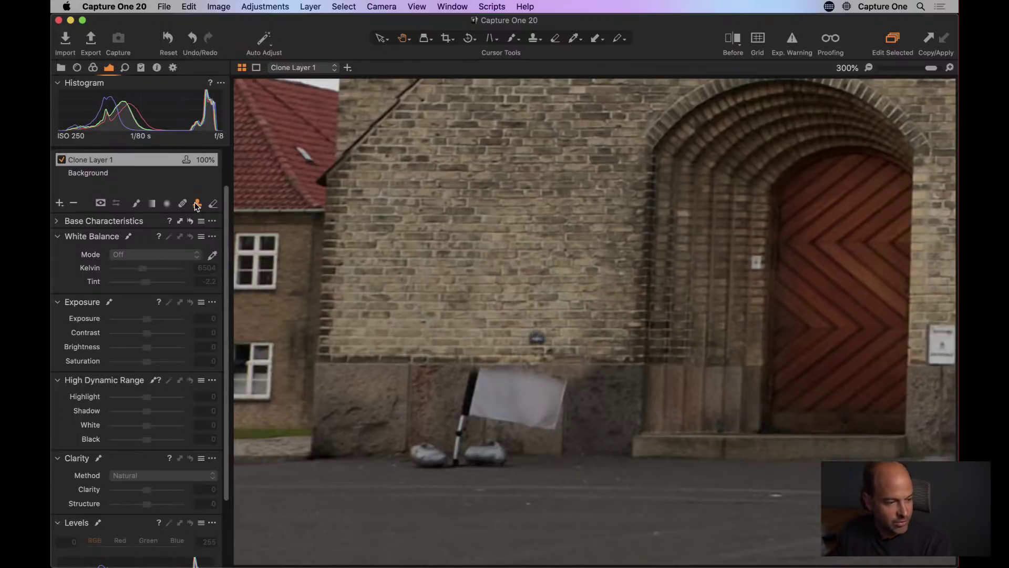
pyautogui.rightClick(542, 405)
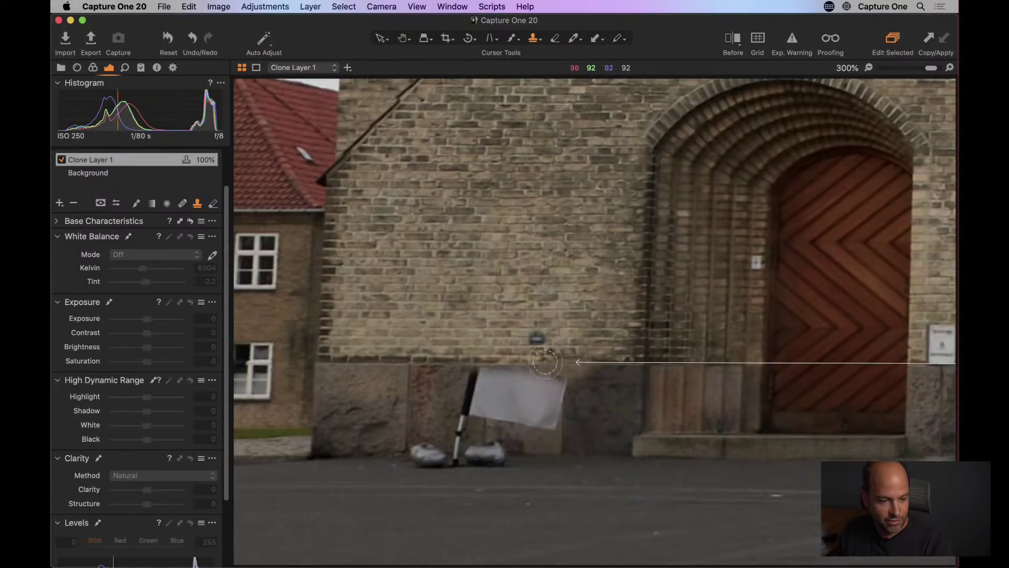
pyautogui.click(563, 383)
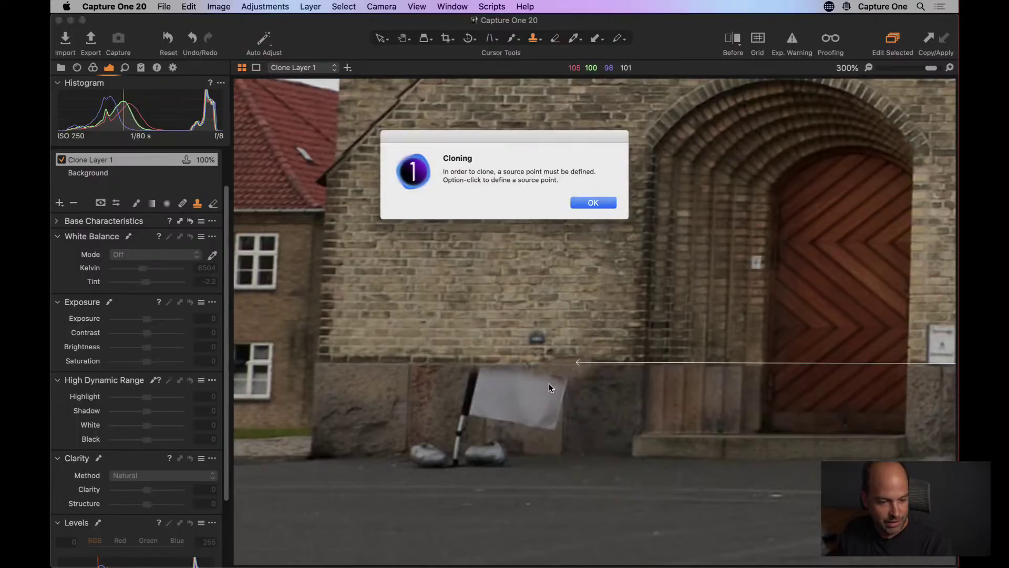
pyautogui.click(593, 203)
pyautogui.moveTo(799, 401); pyautogui.dragTo(326, 387)
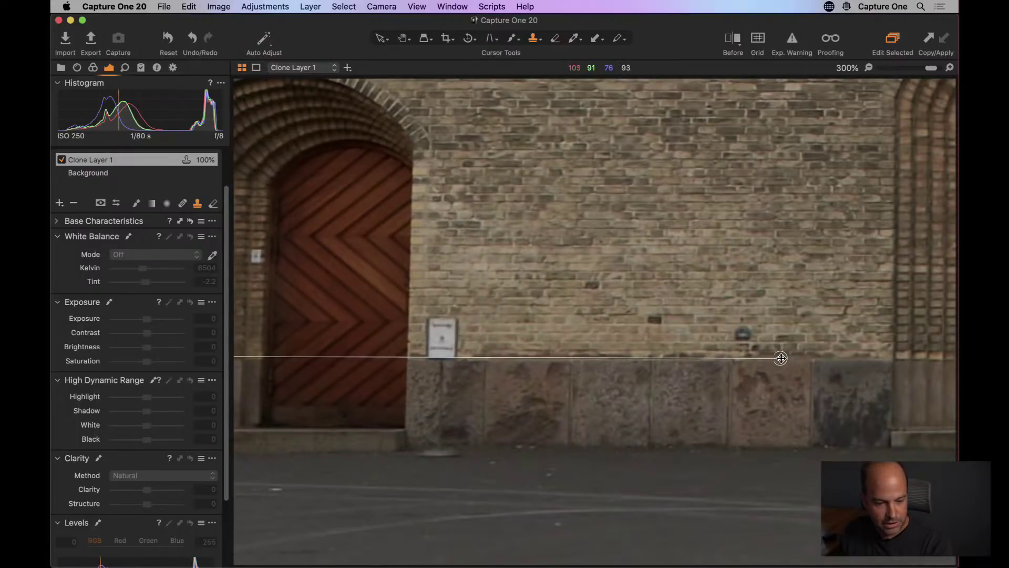
pyautogui.hscroll(-10, 726, 410)
pyautogui.moveTo(566, 363)
pyautogui.mouseDown()
pyautogui.moveTo(464, 360)
pyautogui.moveTo(476, 375)
pyautogui.moveTo(468, 382)
pyautogui.moveTo(484, 386)
pyautogui.moveTo(498, 374)
pyautogui.moveTo(482, 386)
pyautogui.moveTo(533, 402)
pyautogui.moveTo(554, 377)
pyautogui.mouseUp()
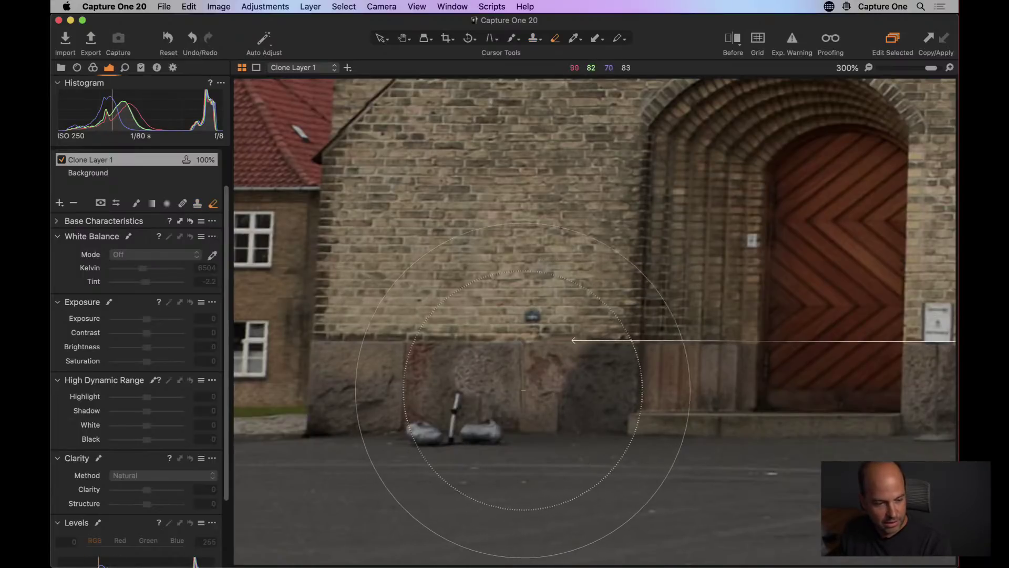
# Step: Erase the cloned stone patch from the banner's lower part with the Eraser at size 26 and hardness 60
pyautogui.rightClick(519, 391)
pyautogui.moveTo(519, 392); pyautogui.dragTo(499, 389)
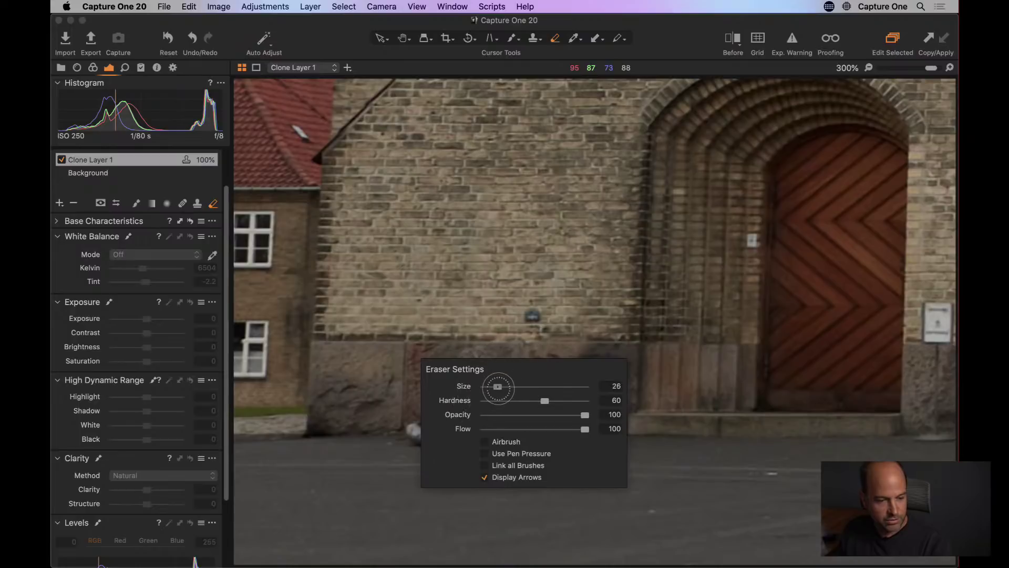
pyautogui.moveTo(552, 403)
pyautogui.mouseDown()
pyautogui.moveTo(473, 381)
pyautogui.moveTo(467, 362)
pyautogui.moveTo(579, 357)
pyautogui.moveTo(547, 383)
pyautogui.moveTo(506, 385)
pyautogui.mouseUp()
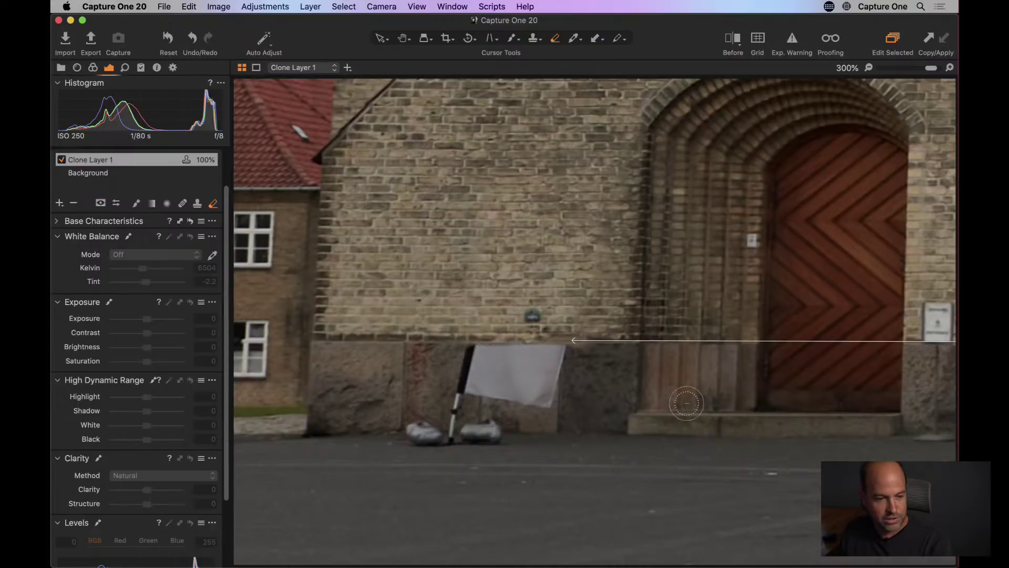
# Step: Sample the stone base's top edge between the side door and the wall lamp, and clone over the banner's lower part, pole and feet
pyautogui.moveTo(736, 410); pyautogui.dragTo(329, 412)
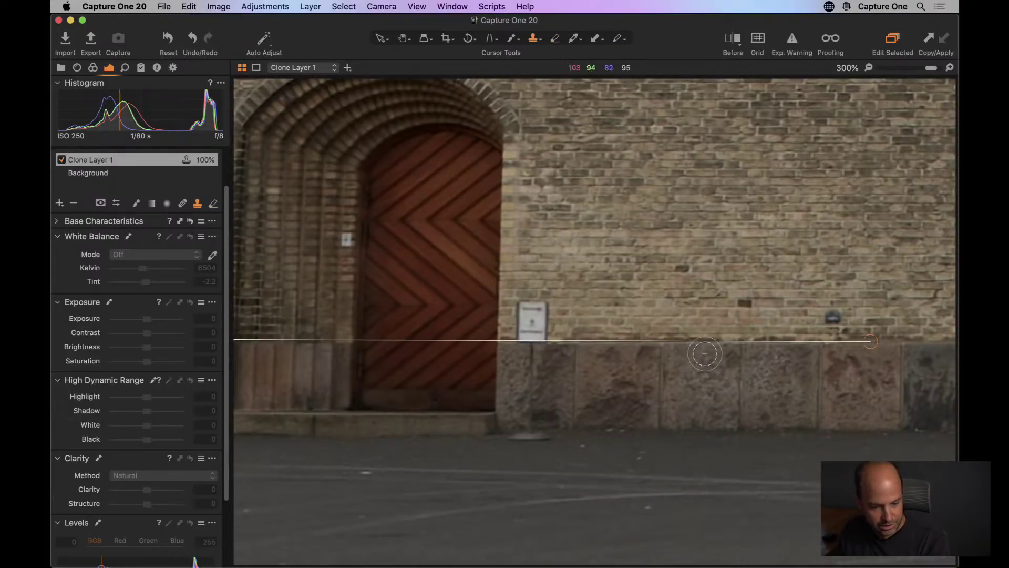
pyautogui.moveTo(462, 396); pyautogui.dragTo(689, 399)
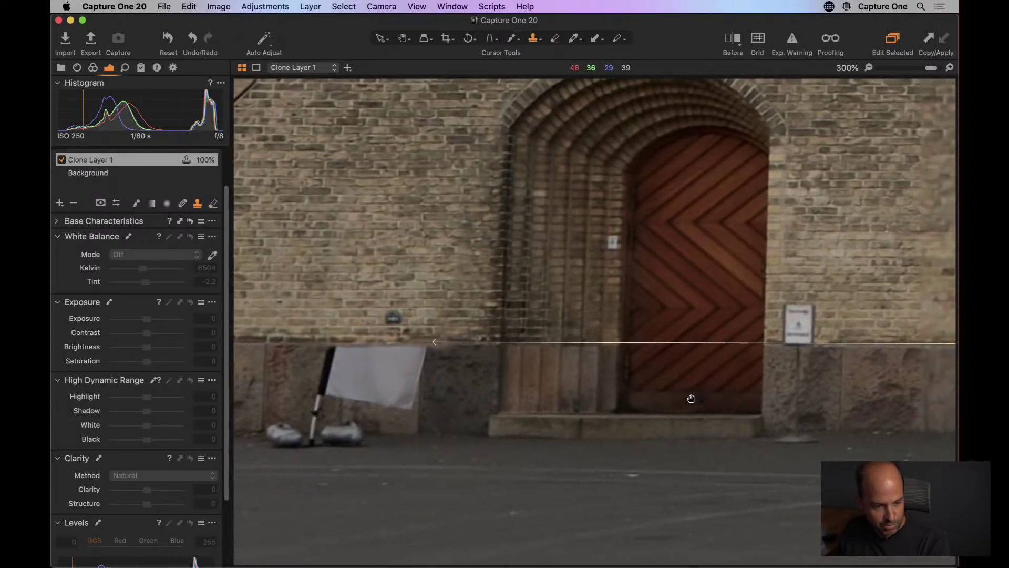
pyautogui.moveTo(751, 392); pyautogui.dragTo(541, 390)
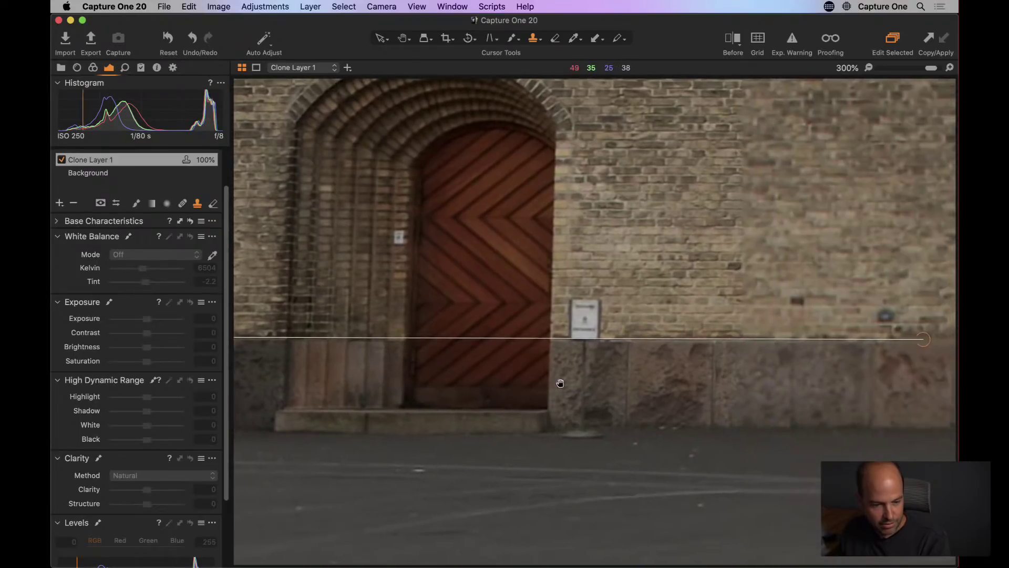
pyautogui.keyDown('alt'); pyautogui.click(795, 342); pyautogui.keyUp('alt')
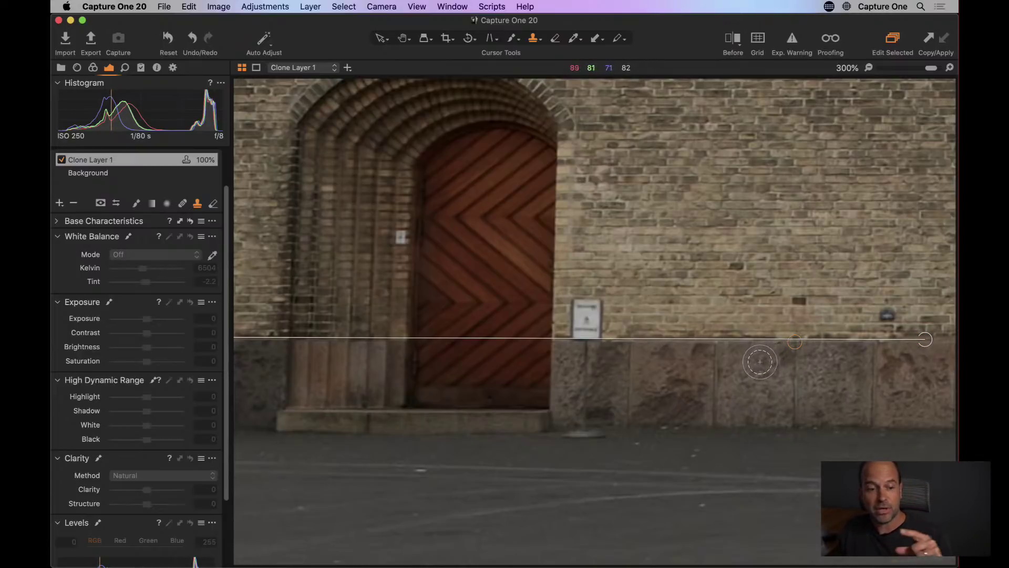
pyautogui.moveTo(509, 391); pyautogui.dragTo(920, 367)
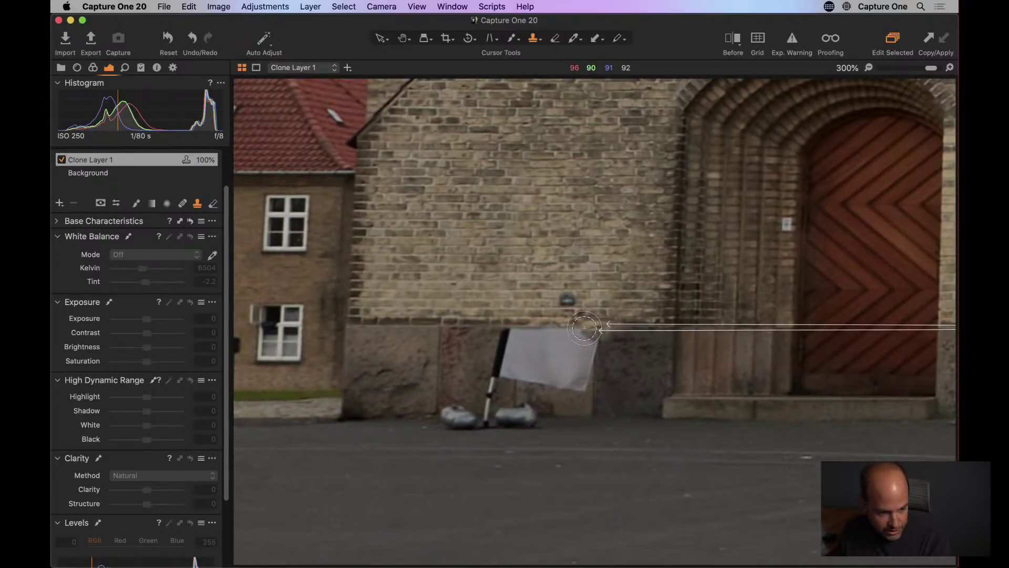
pyautogui.moveTo(521, 330)
pyautogui.mouseDown()
pyautogui.moveTo(497, 354)
pyautogui.moveTo(515, 368)
pyautogui.moveTo(535, 372)
pyautogui.moveTo(552, 344)
pyautogui.moveTo(584, 336)
pyautogui.moveTo(594, 363)
pyautogui.moveTo(577, 381)
pyautogui.moveTo(531, 382)
pyautogui.moveTo(525, 410)
pyautogui.moveTo(466, 415)
pyautogui.moveTo(455, 409)
pyautogui.moveTo(492, 384)
pyautogui.moveTo(493, 340)
pyautogui.moveTo(537, 397)
pyautogui.moveTo(558, 403)
pyautogui.moveTo(543, 414)
pyautogui.moveTo(428, 421)
pyautogui.mouseUp()
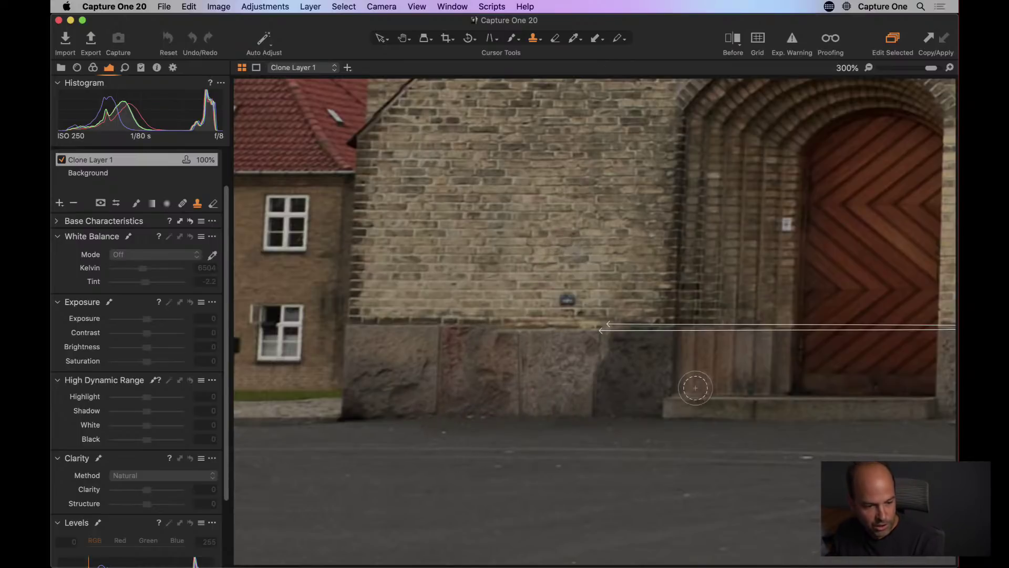
# Step: Check the retouched wall in the whole photo, and compare before and after around the side door at 100%
pyautogui.moveTo(747, 387); pyautogui.dragTo(777, 377)
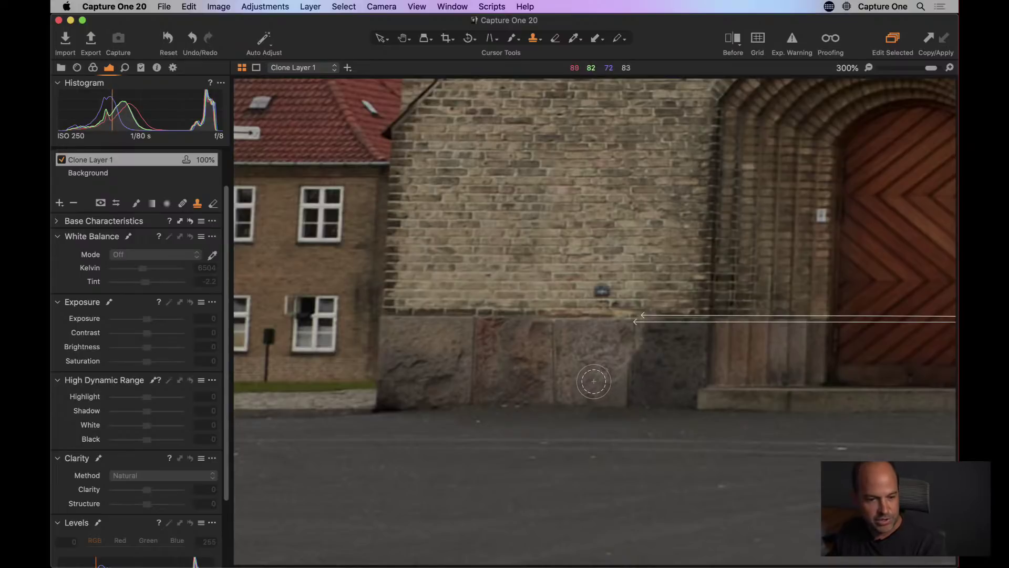
pyautogui.press('h')
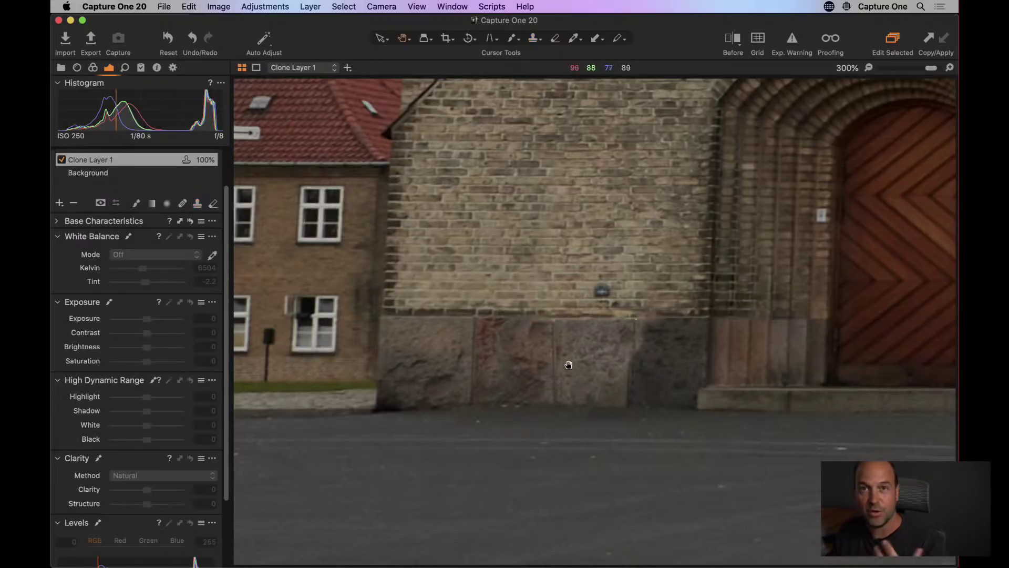
pyautogui.doubleClick(531, 345)
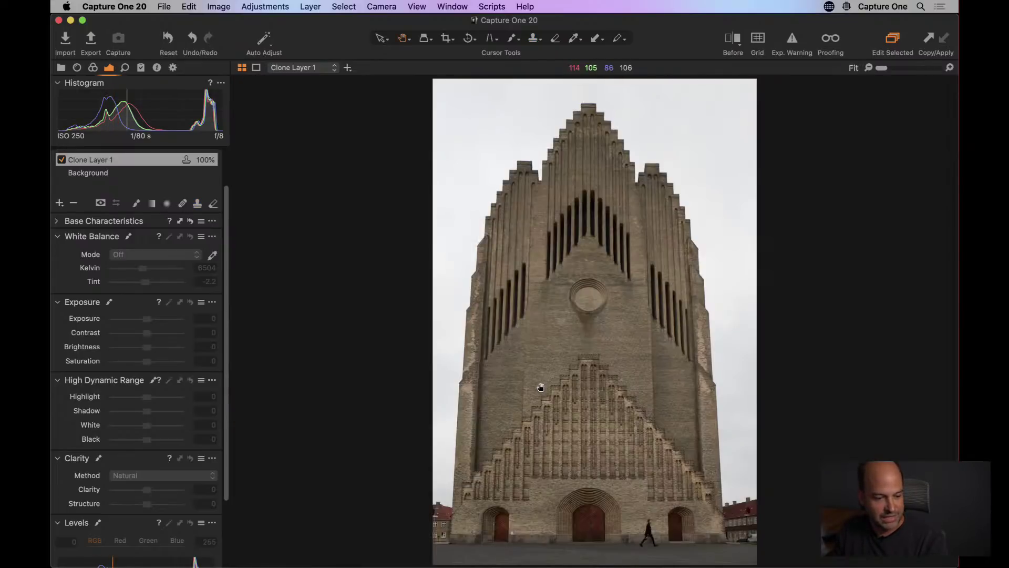
pyautogui.doubleClick(530, 516)
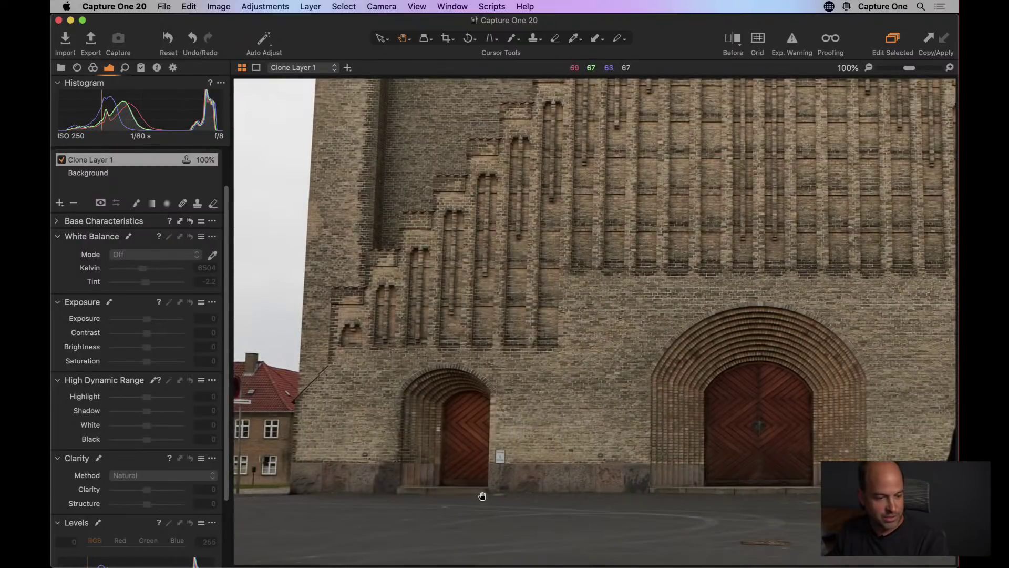
pyautogui.click(737, 41)
pyautogui.moveTo(588, 329); pyautogui.dragTo(634, 356)
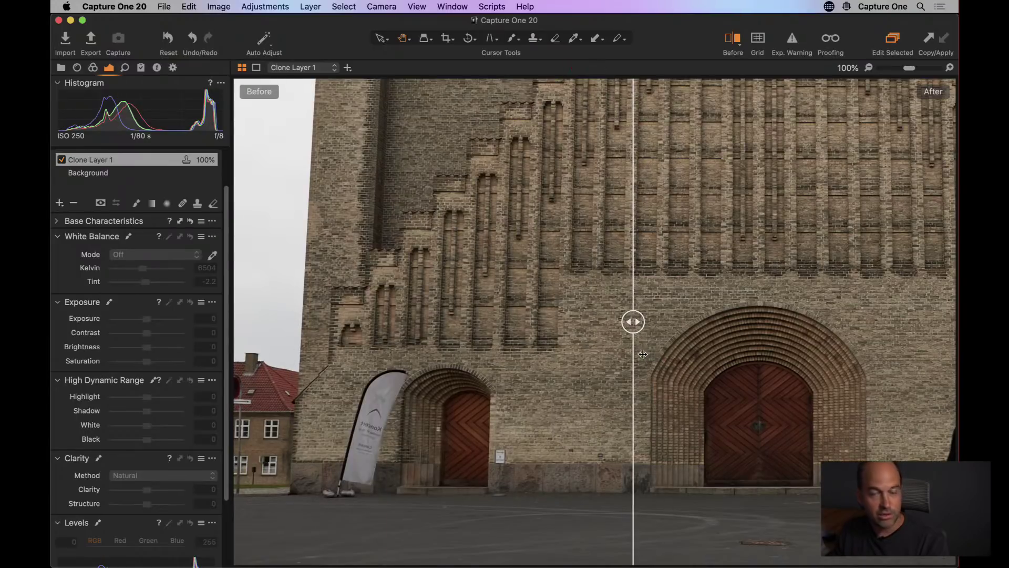
pyautogui.click(737, 42)
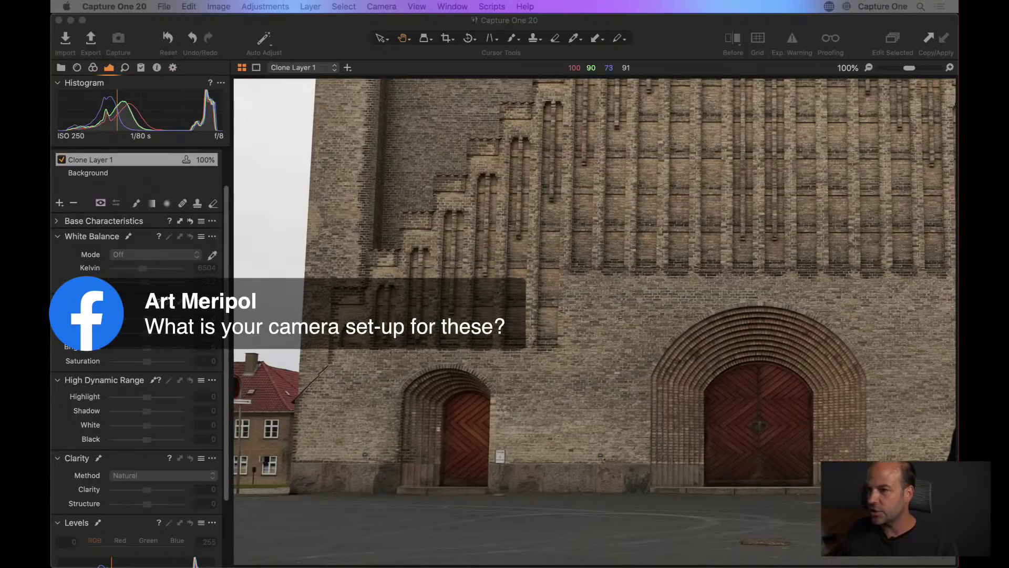
# Step: Look up the camera, lens and exposure details in the photo's metadata
pyautogui.click(212, 69)
pyautogui.click(156, 68)
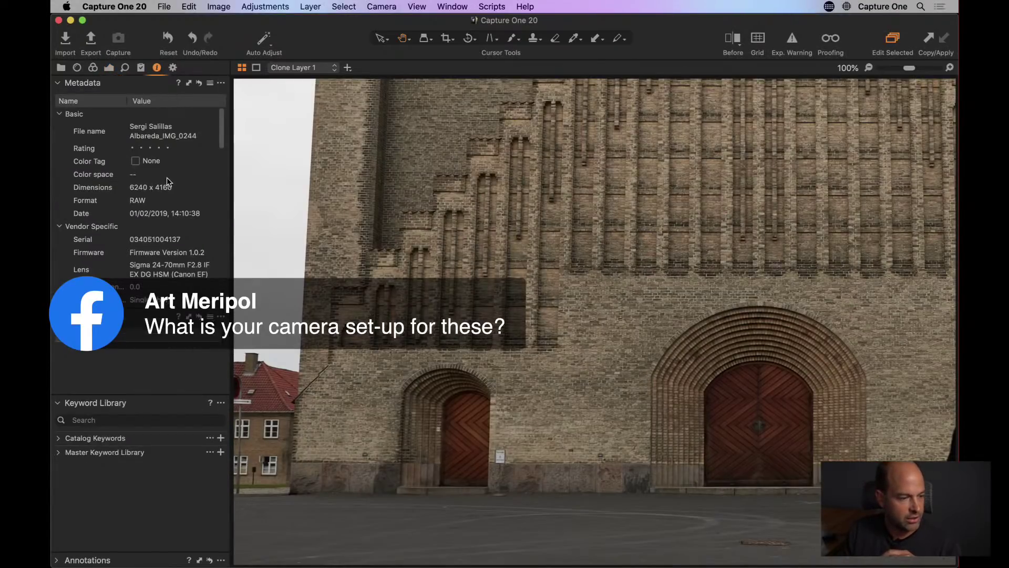
pyautogui.scroll(-3, 161, 204)
pyautogui.scroll(-4, 171, 215)
pyautogui.scroll(-8, 172, 215)
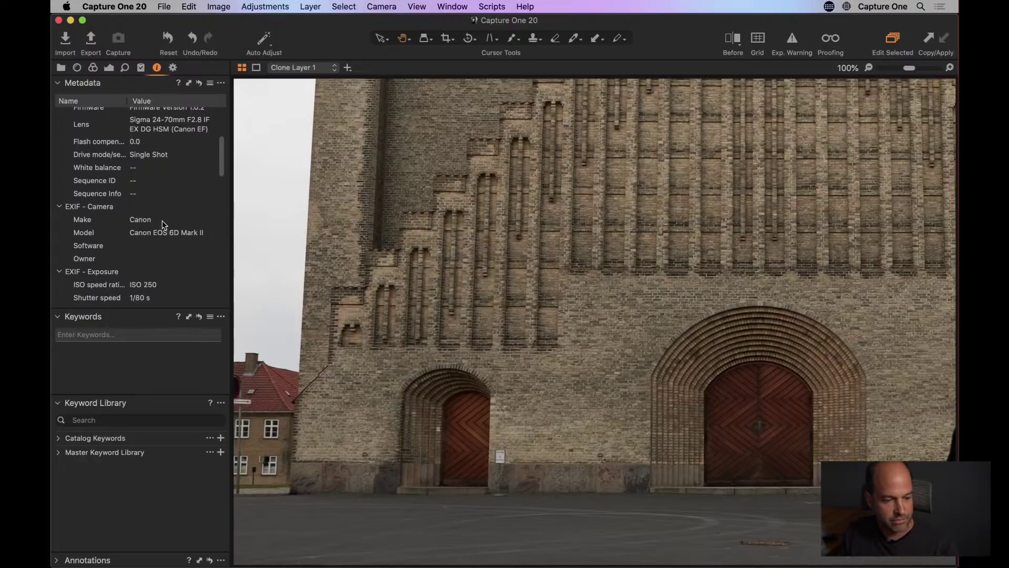
# Step: Heal out the small sign and its post beside the side door with the Heal brush at size 40 and hardness 62
pyautogui.click(109, 67)
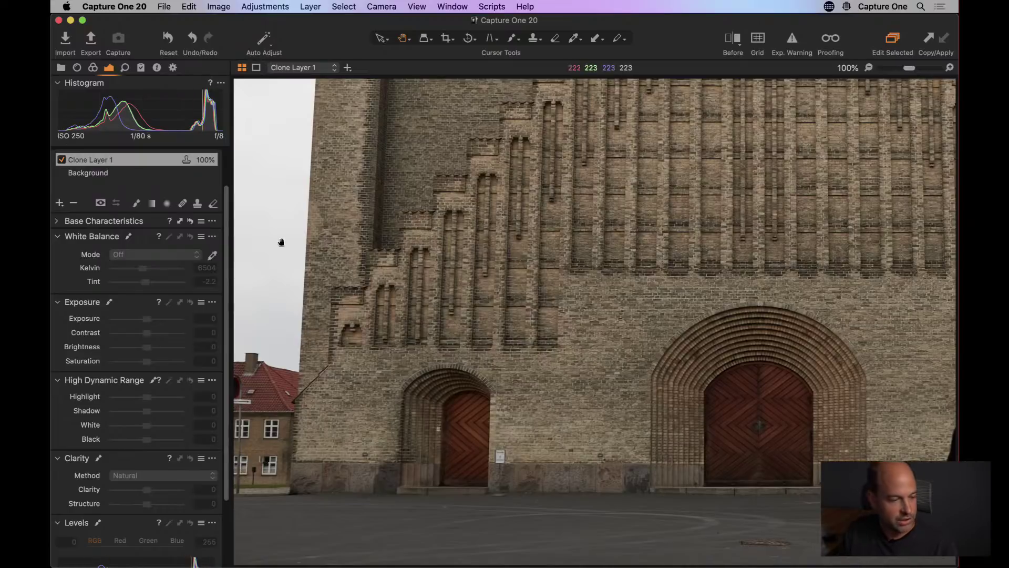
pyautogui.click(502, 464)
pyautogui.click(505, 533)
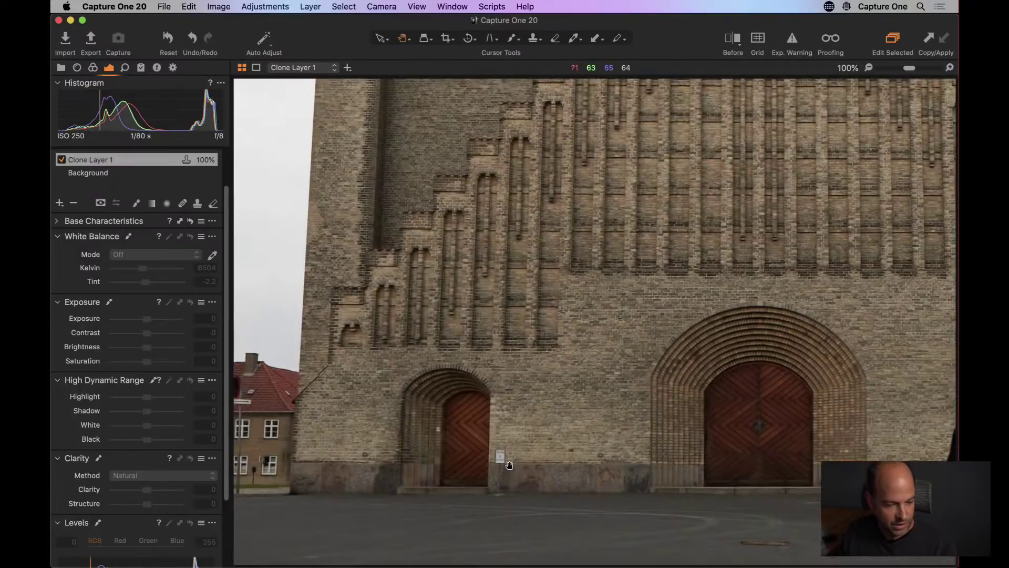
pyautogui.press('super+plus')
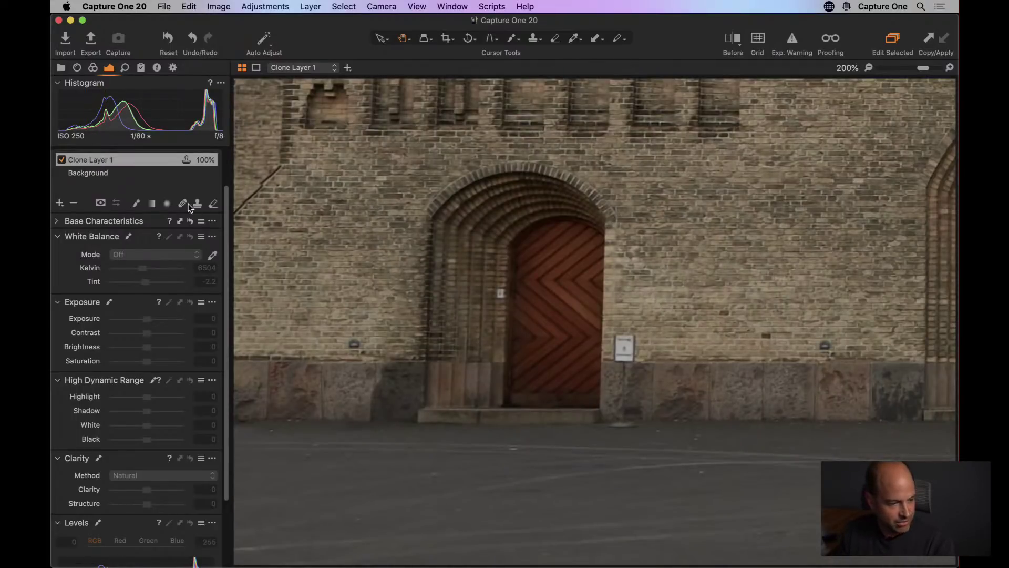
pyautogui.rightClick(698, 338)
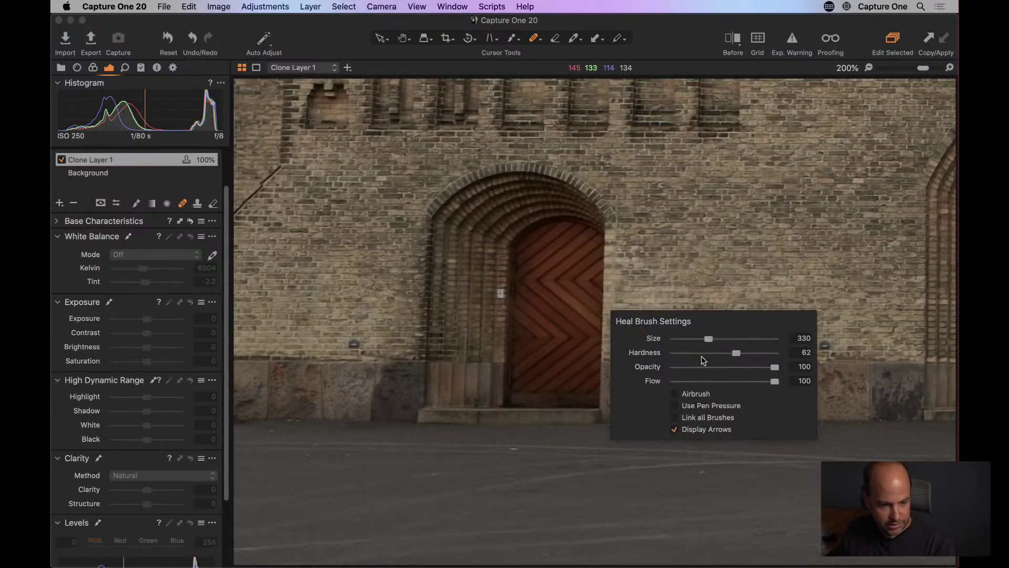
pyautogui.moveTo(699, 338); pyautogui.dragTo(690, 338)
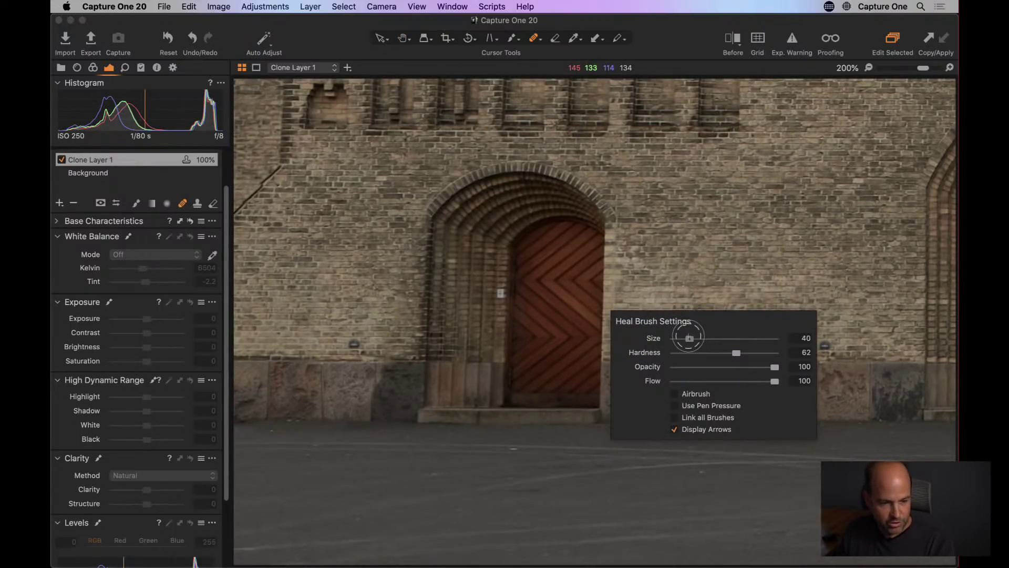
pyautogui.moveTo(625, 336); pyautogui.dragTo(625, 424)
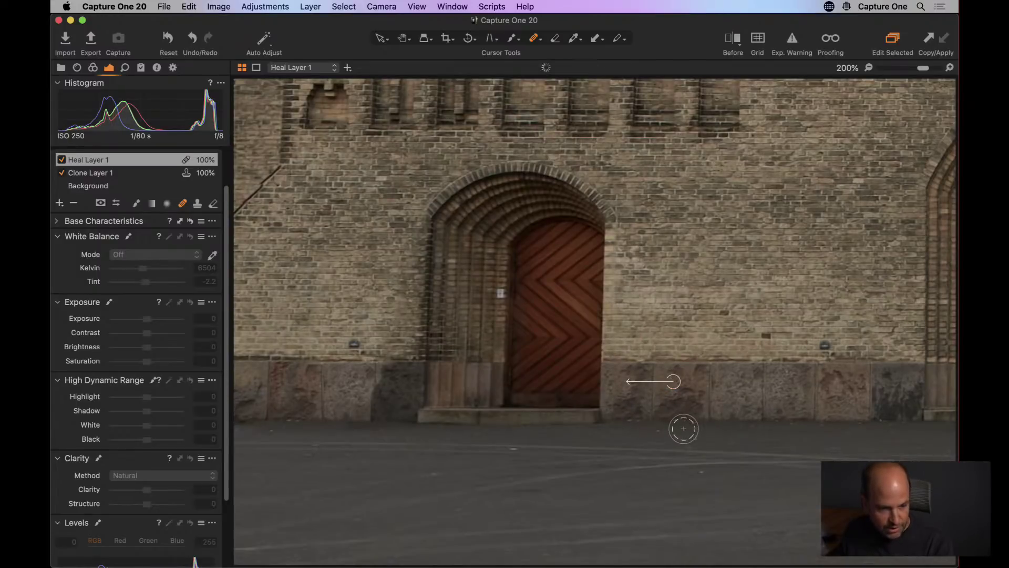
# Step: Heal out the long rusty patch on the pavement in front of the main door
pyautogui.press('h')
pyautogui.press('super+0')
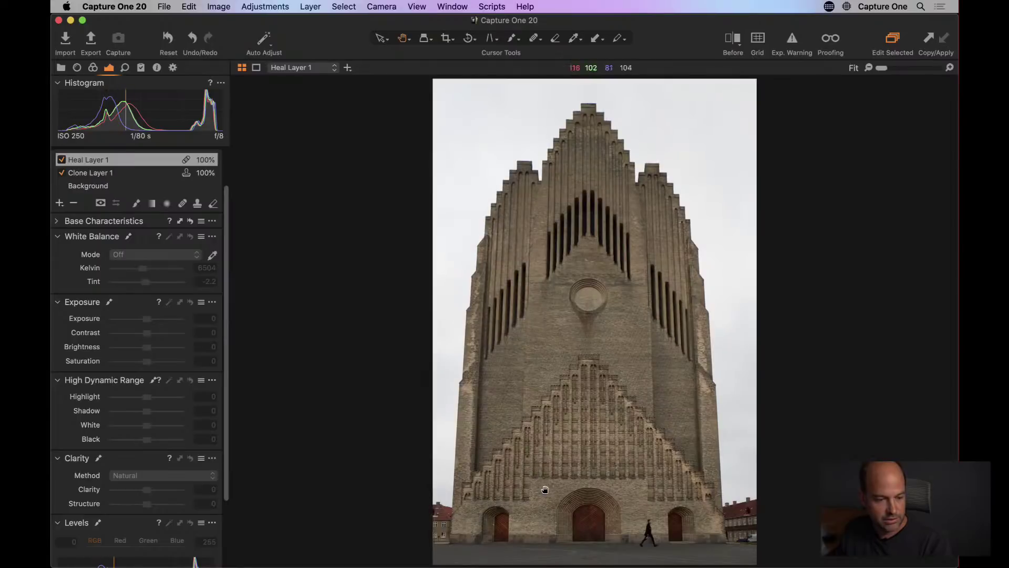
pyautogui.click(650, 537)
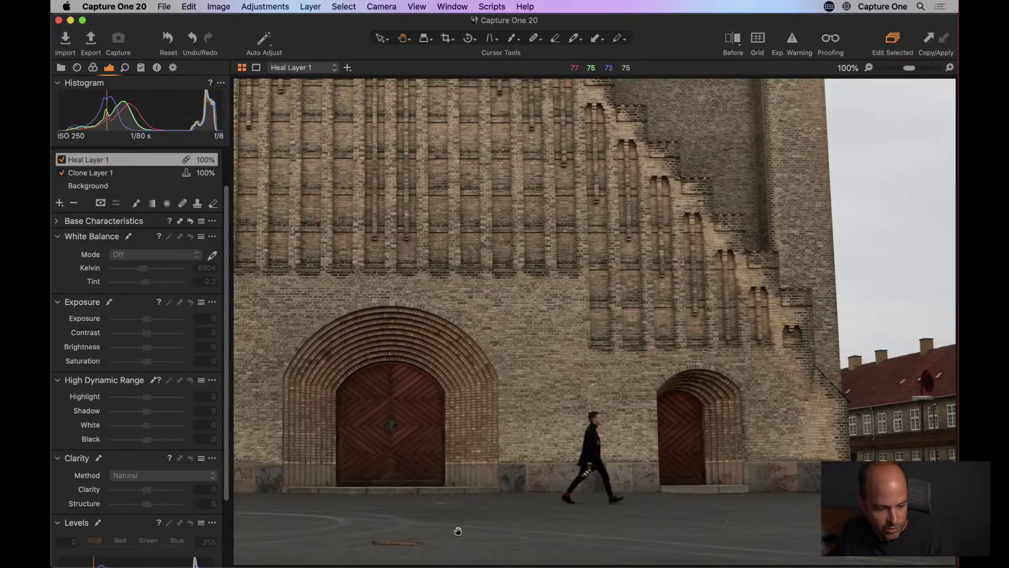
pyautogui.press('F2')
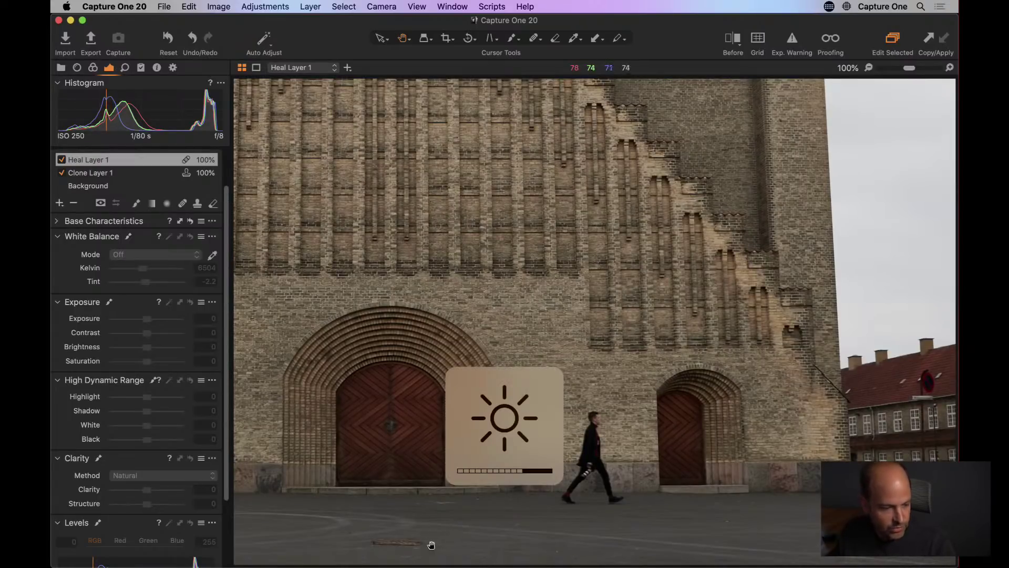
pyautogui.press('super+0')
pyautogui.click(584, 556)
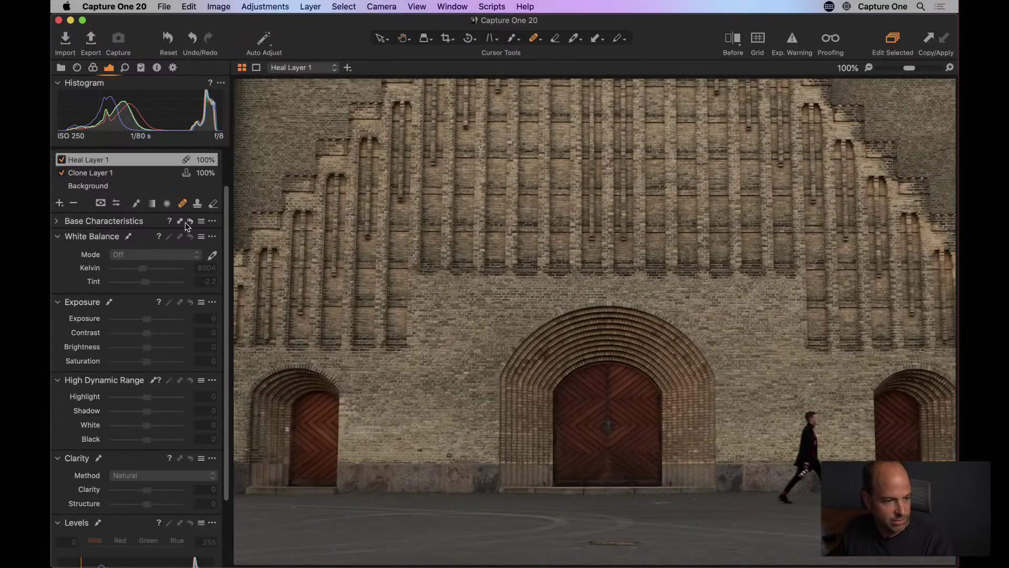
pyautogui.rightClick(655, 544)
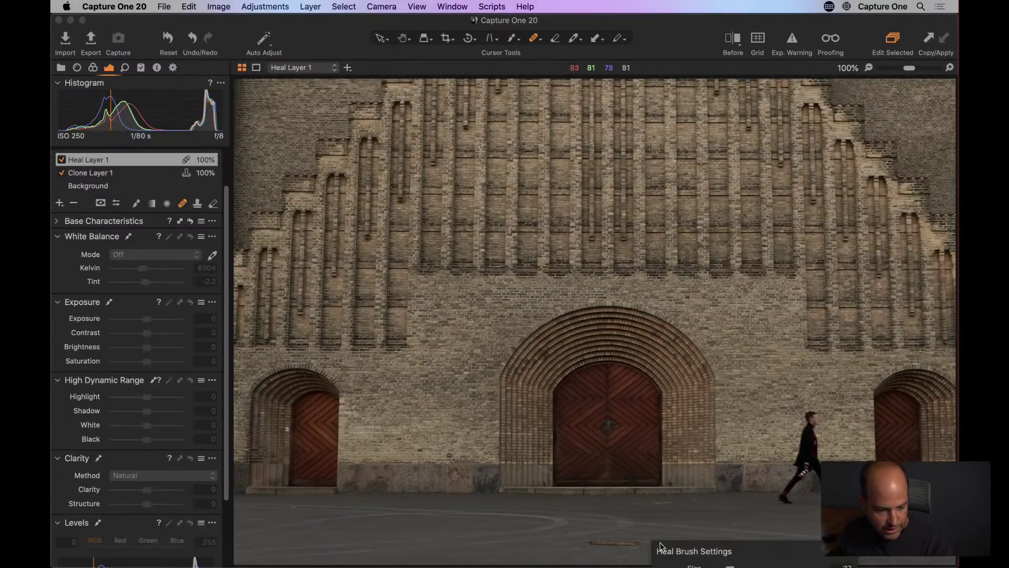
pyautogui.rightClick(619, 345)
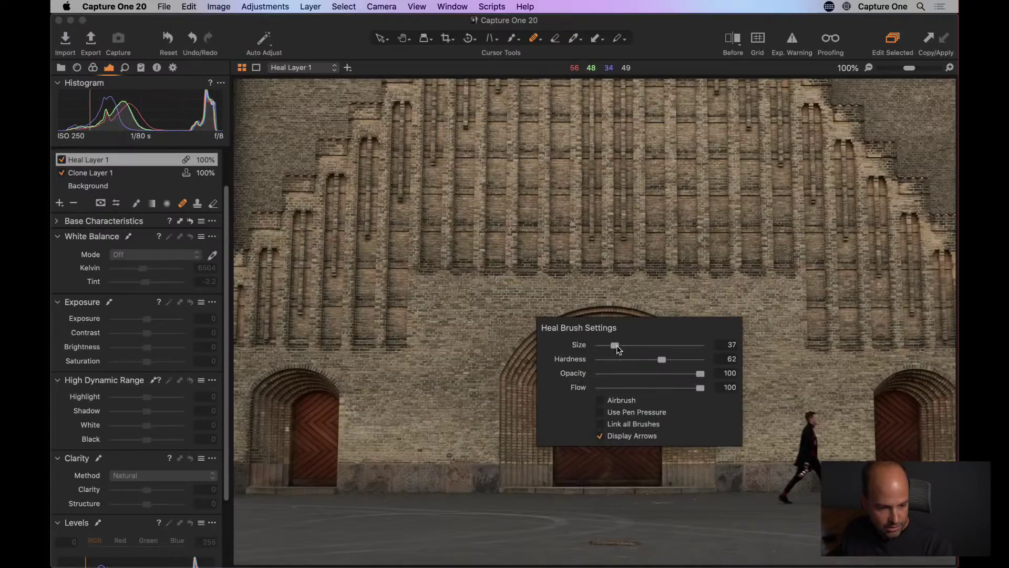
pyautogui.moveTo(655, 544); pyautogui.dragTo(589, 543)
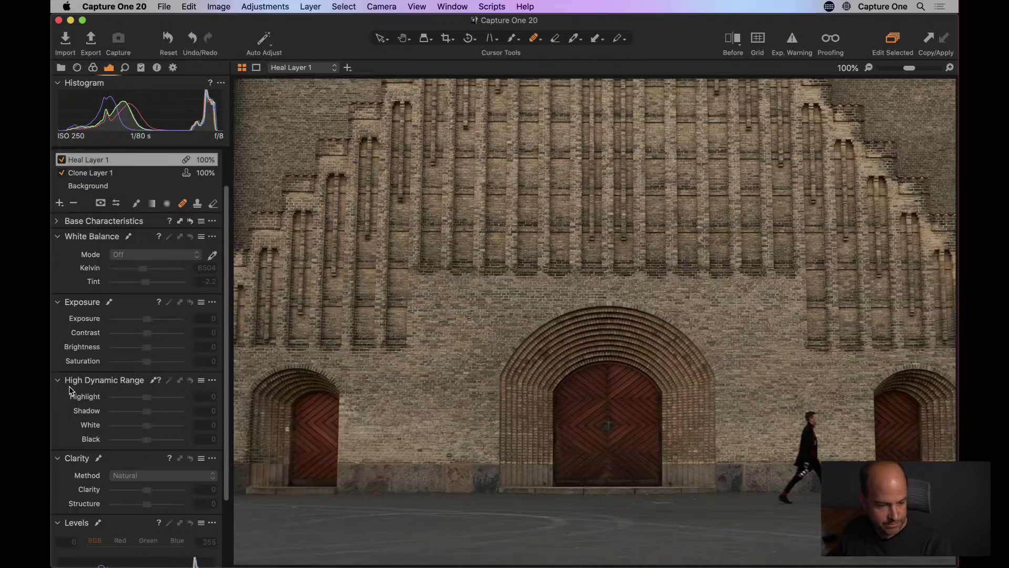
# Step: Set the Background layer's contrast to 17 while viewing the whole photo
pyautogui.press('h')
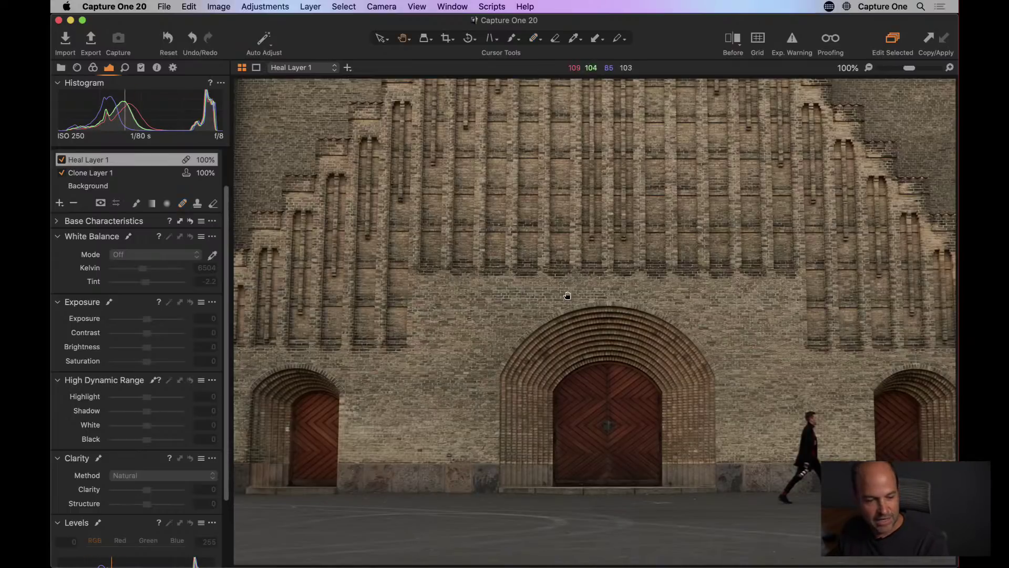
pyautogui.click(543, 308)
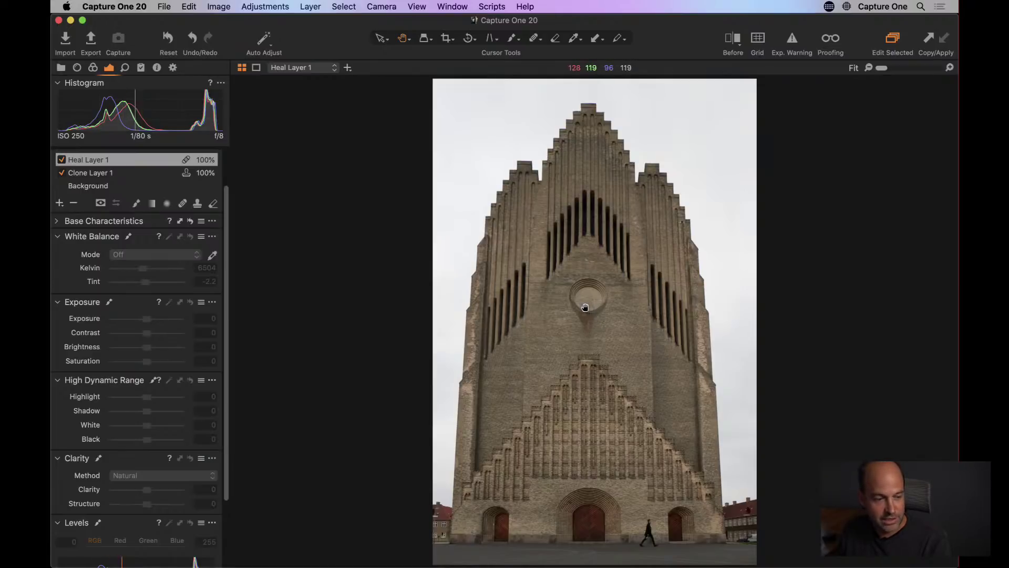
pyautogui.click(105, 185)
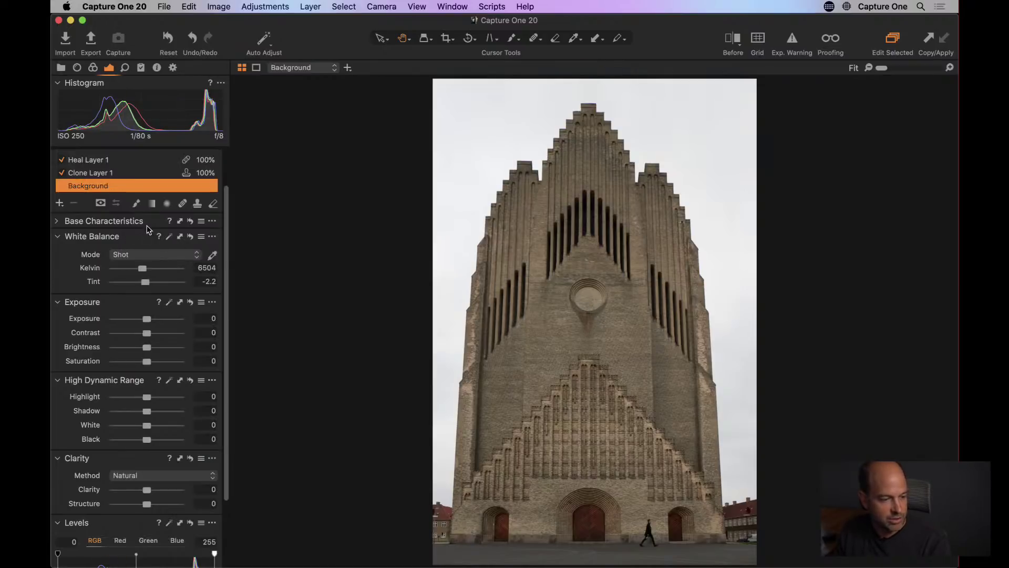
pyautogui.moveTo(227, 346); pyautogui.dragTo(220, 303)
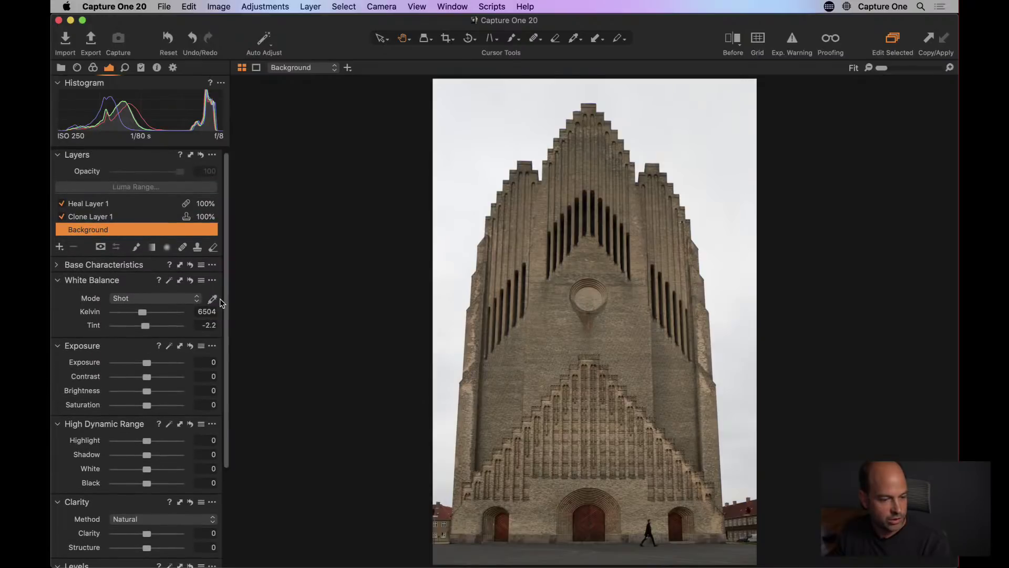
pyautogui.scroll(1, 226, 302)
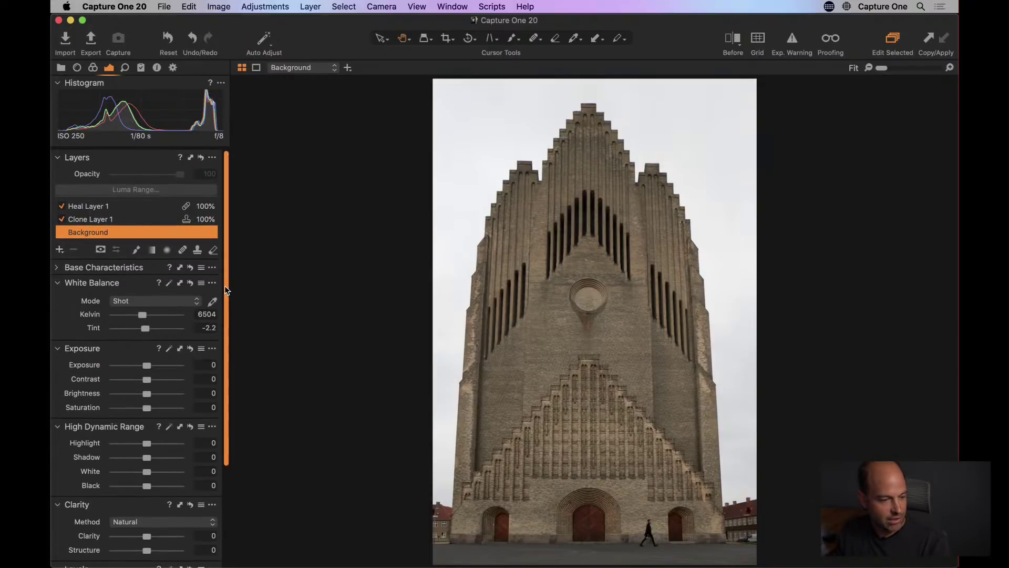
pyautogui.moveTo(148, 379); pyautogui.dragTo(157, 381)
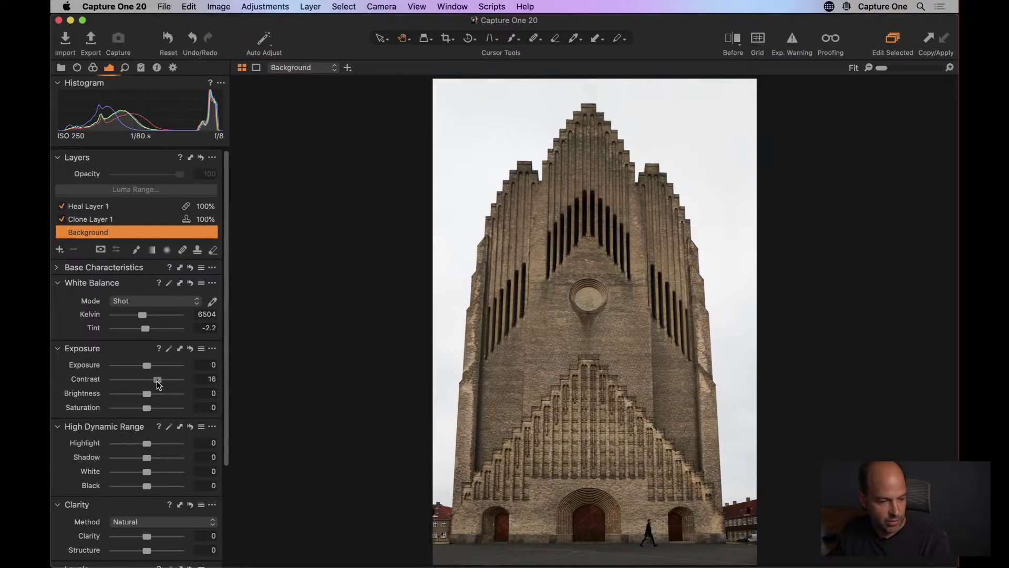
# Step: Set the Background layer's clarity to 32 using the Natural method
pyautogui.scroll(-5, 118, 473)
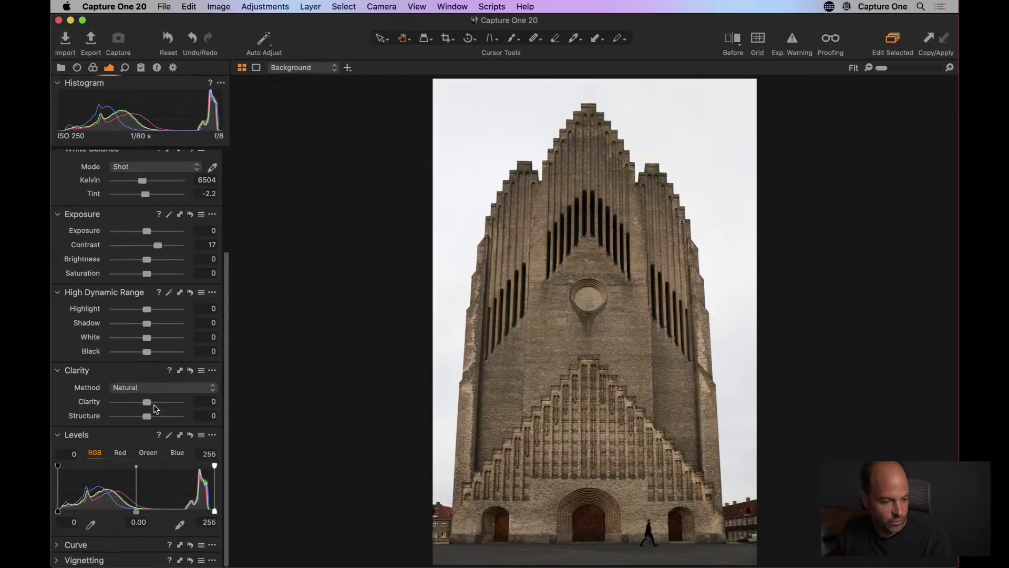
pyautogui.moveTo(151, 406)
pyautogui.mouseDown()
pyautogui.moveTo(182, 405)
pyautogui.moveTo(163, 408)
pyautogui.mouseUp()
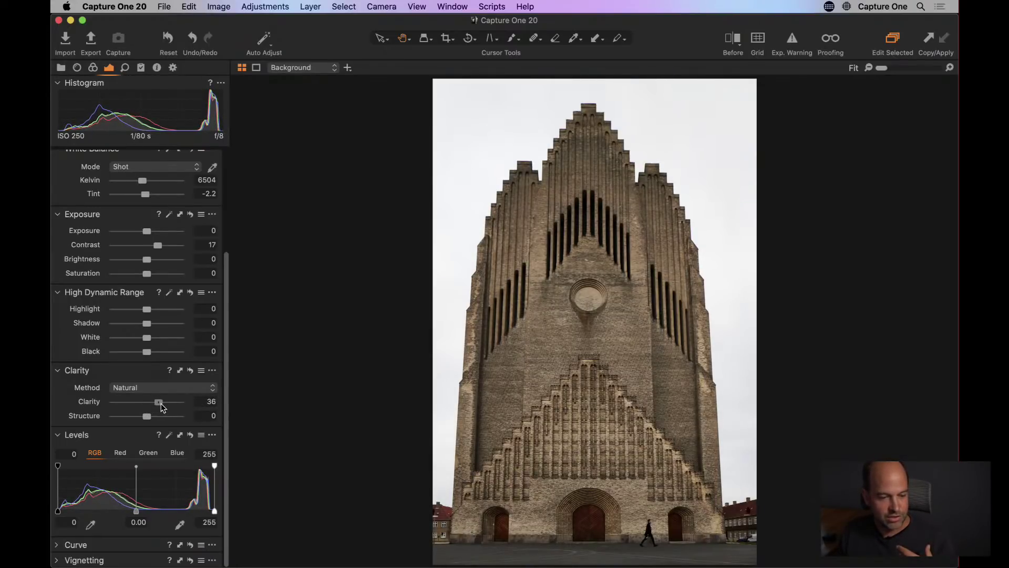
pyautogui.moveTo(161, 408); pyautogui.dragTo(160, 408)
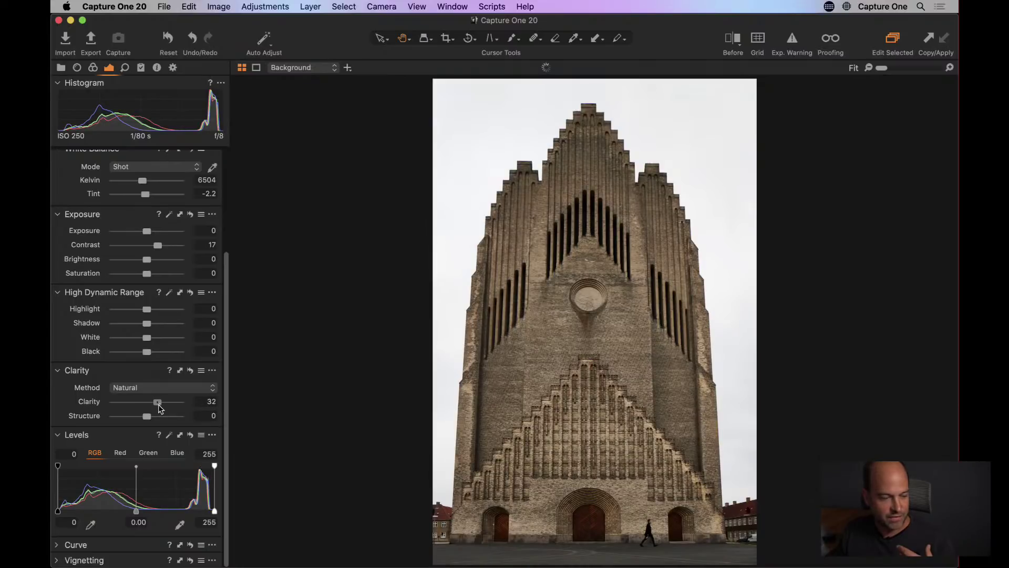
# Step: Try structure at 100 on the brickwork viewed at 100%, and set it to 12
pyautogui.click(579, 380)
pyautogui.moveTo(575, 370); pyautogui.dragTo(569, 283)
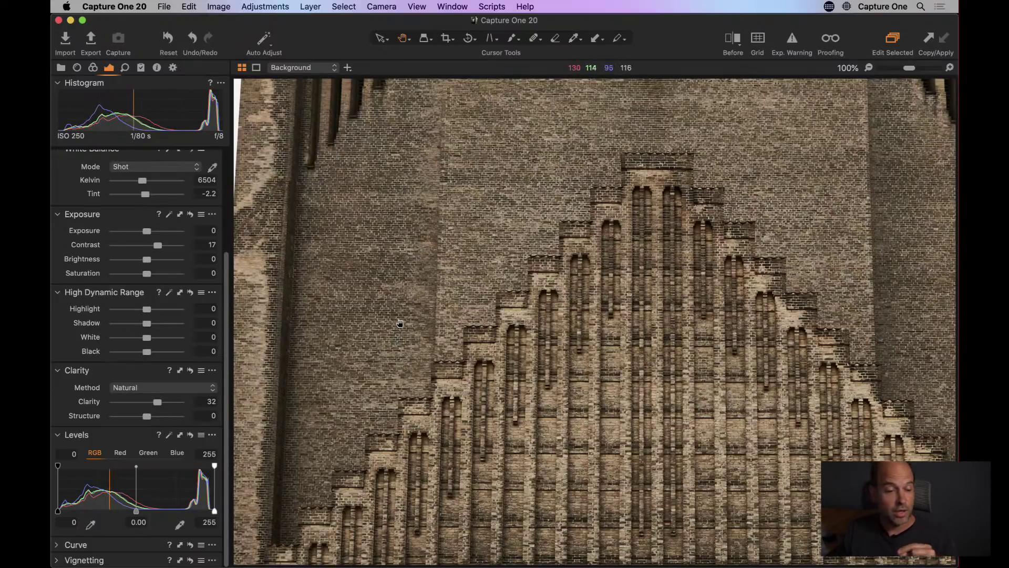
pyautogui.moveTo(400, 322); pyautogui.dragTo(450, 310)
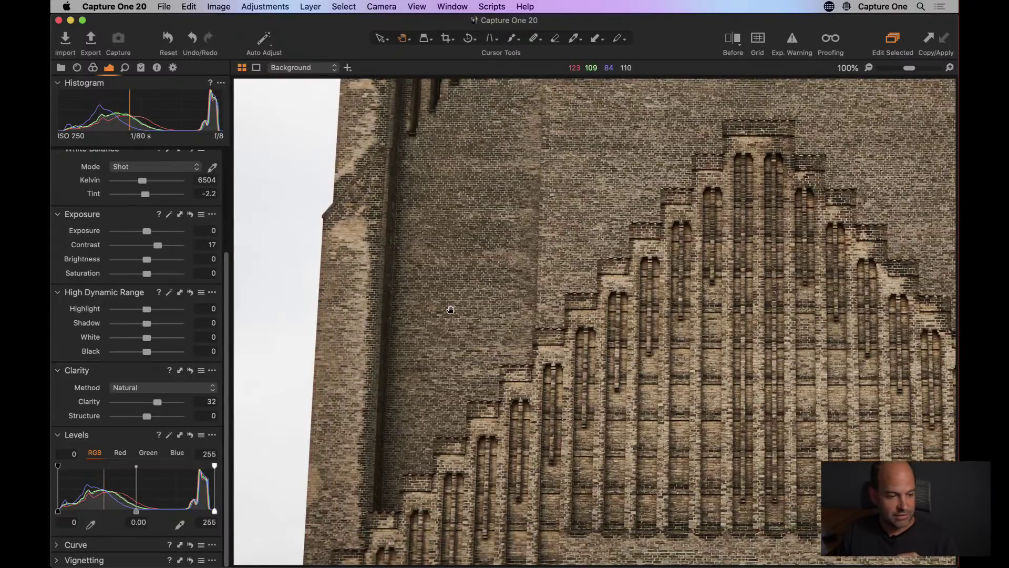
pyautogui.moveTo(147, 416); pyautogui.dragTo(225, 439)
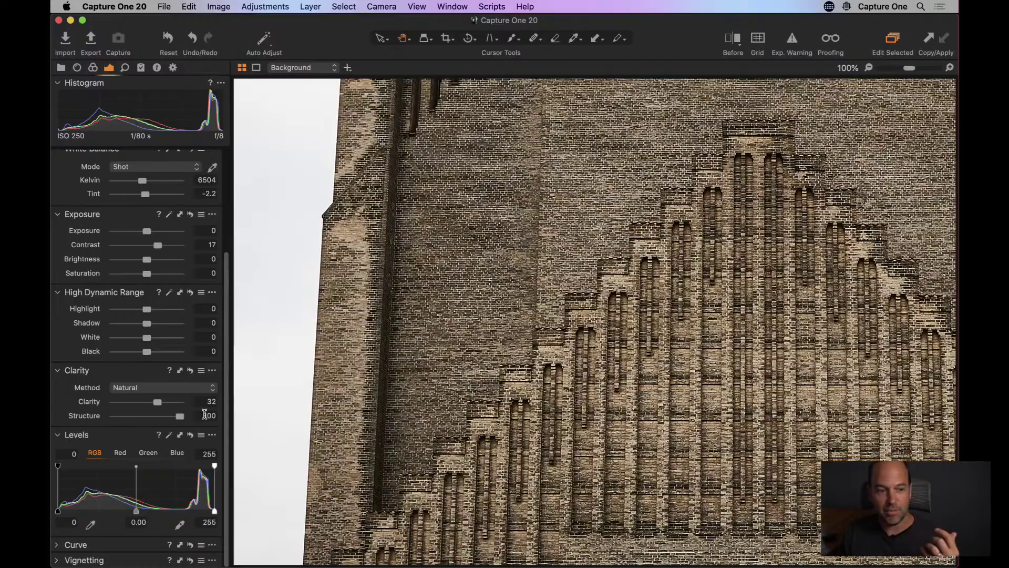
pyautogui.moveTo(163, 417); pyautogui.dragTo(156, 419)
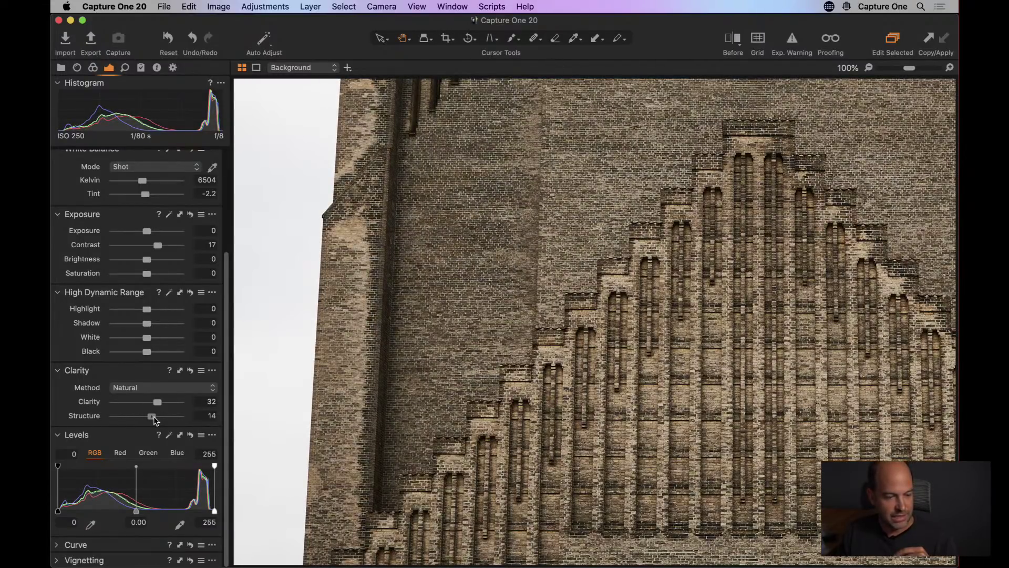
pyautogui.moveTo(153, 417); pyautogui.dragTo(151, 418)
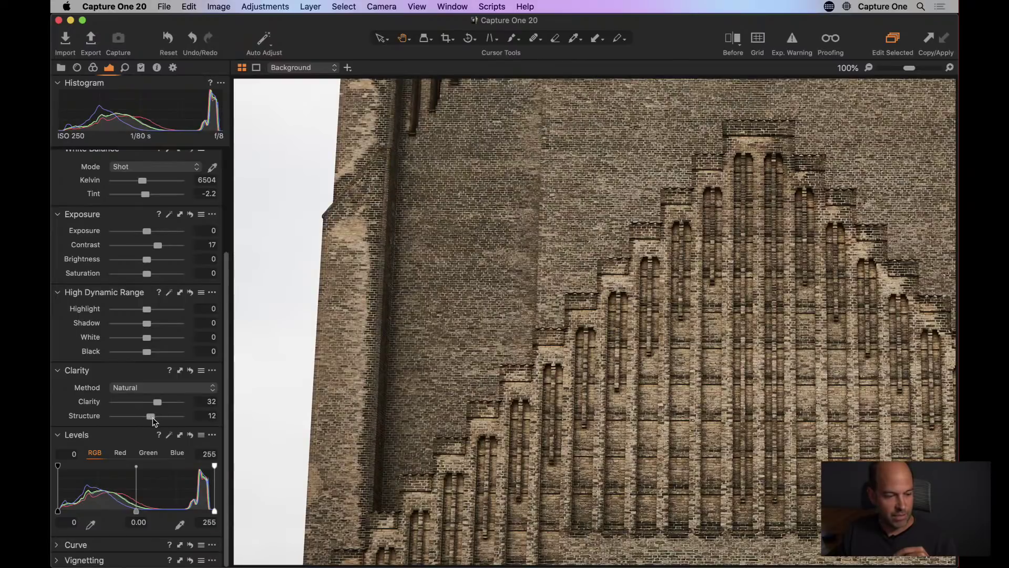
# Step: Inspect the brick detail at 100% from the doors up to the round window, and return to the whole photo
pyautogui.scroll(-10, 761, 411)
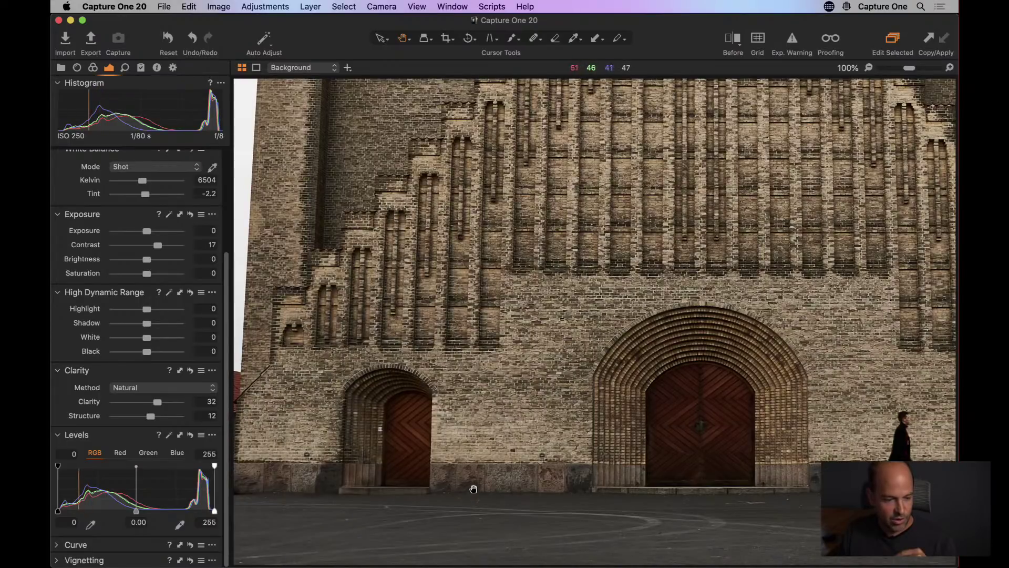
pyautogui.hscroll(10, 695, 395)
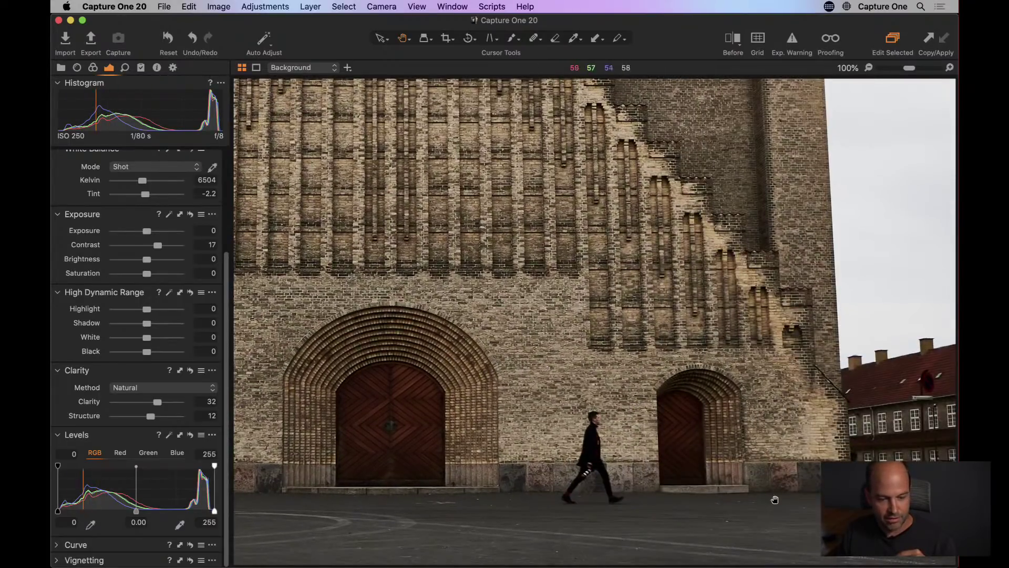
pyautogui.scroll(8, 720, 255)
pyautogui.scroll(10, 720, 255)
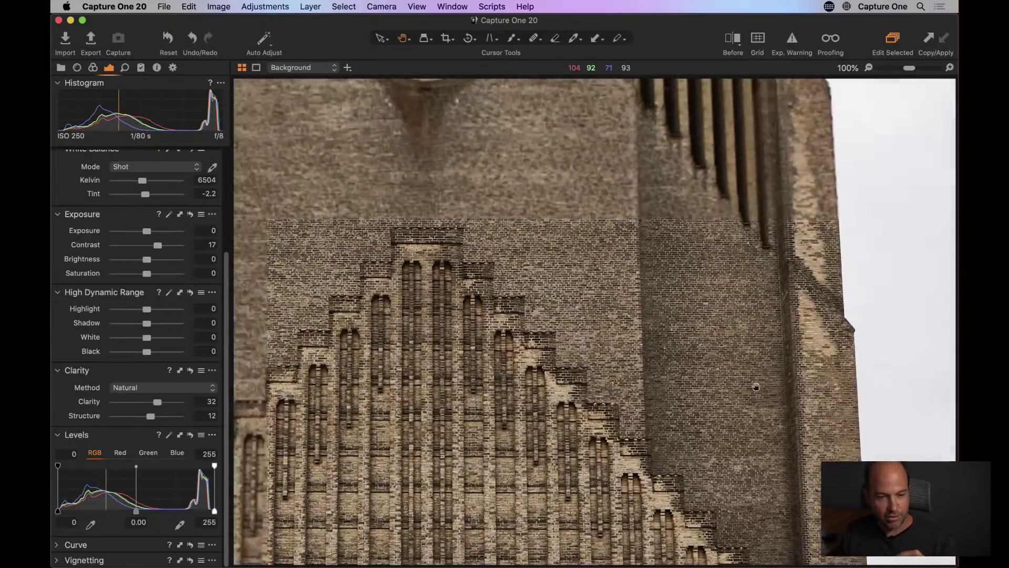
pyautogui.scroll(5, 609, 396)
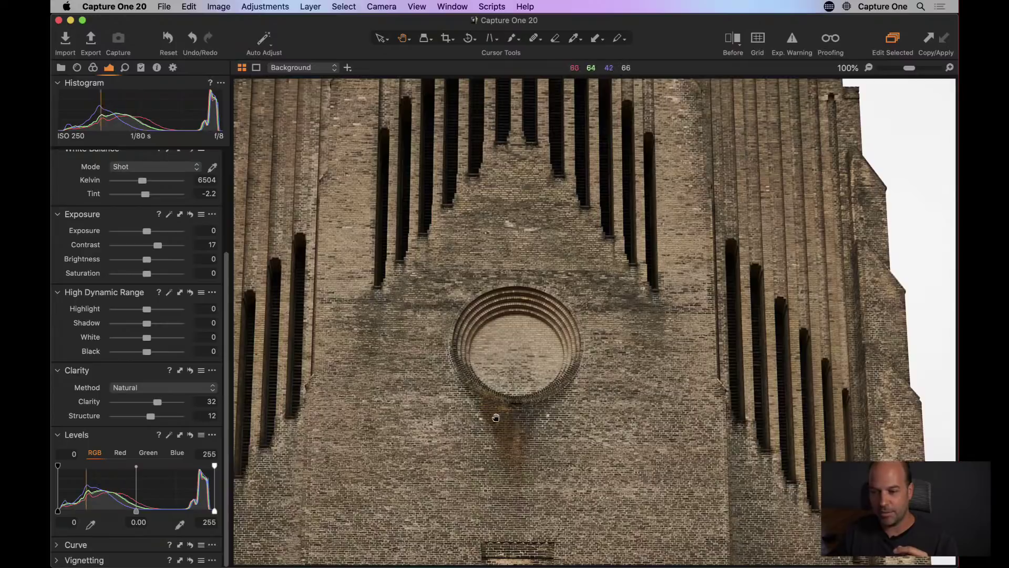
pyautogui.press('super+0')
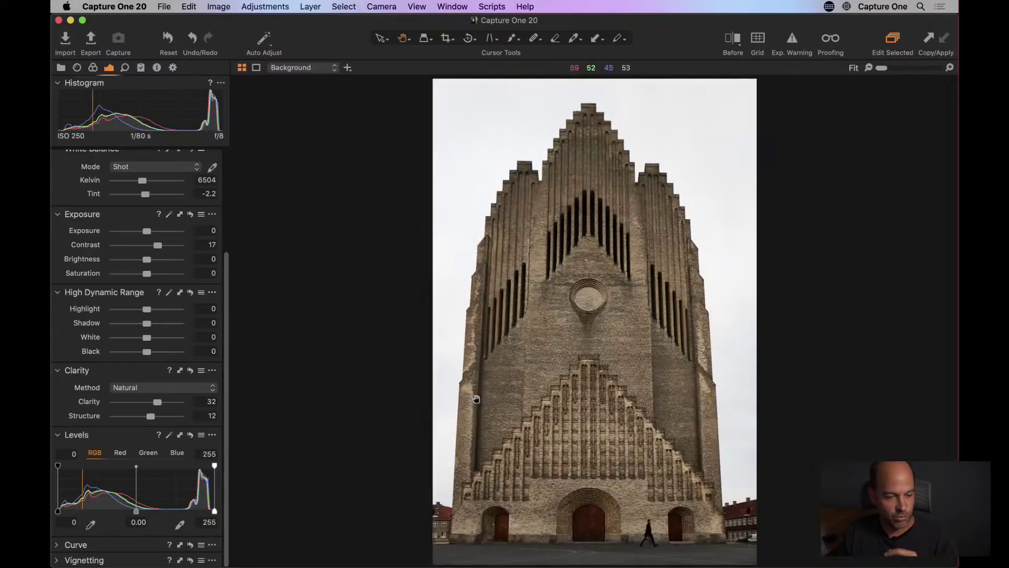
# Step: Set the photo's rotation angle to -0.73
pyautogui.click(77, 68)
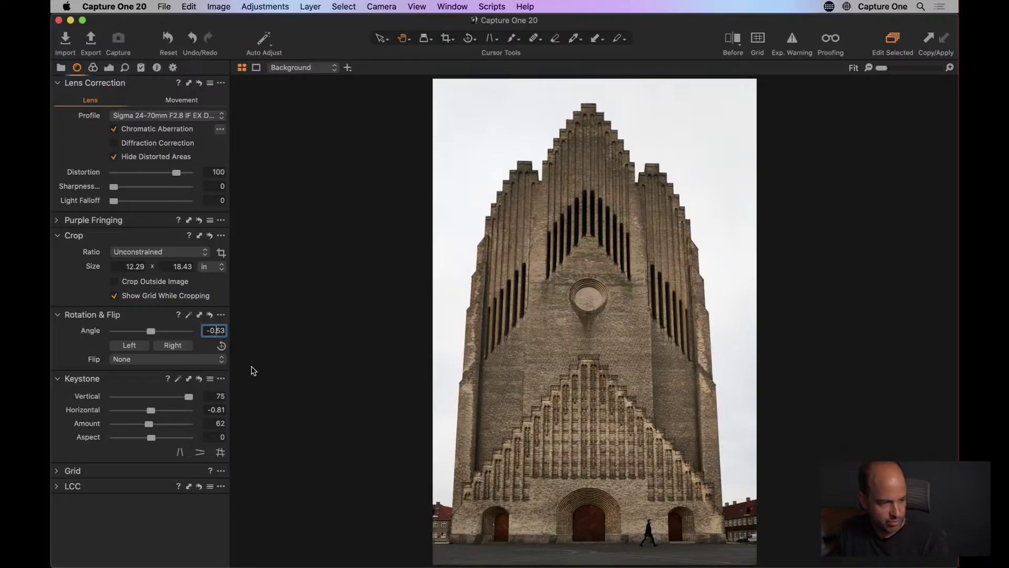
pyautogui.press('Down')
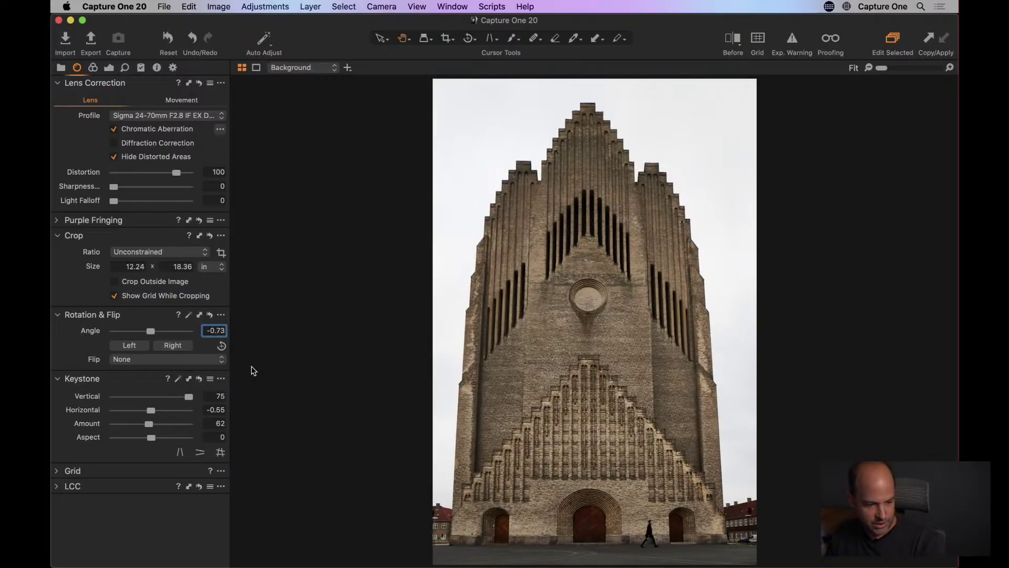
pyautogui.press('Down')
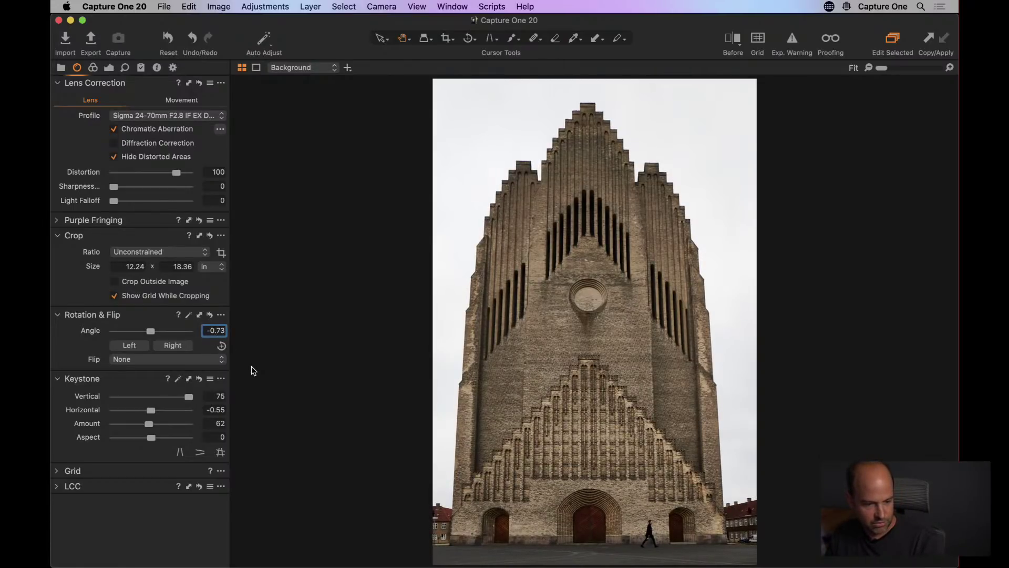
# Step: Compare the original and edited photo with the before/after split slider, sweeping the divider across the tower and back
pyautogui.click(109, 67)
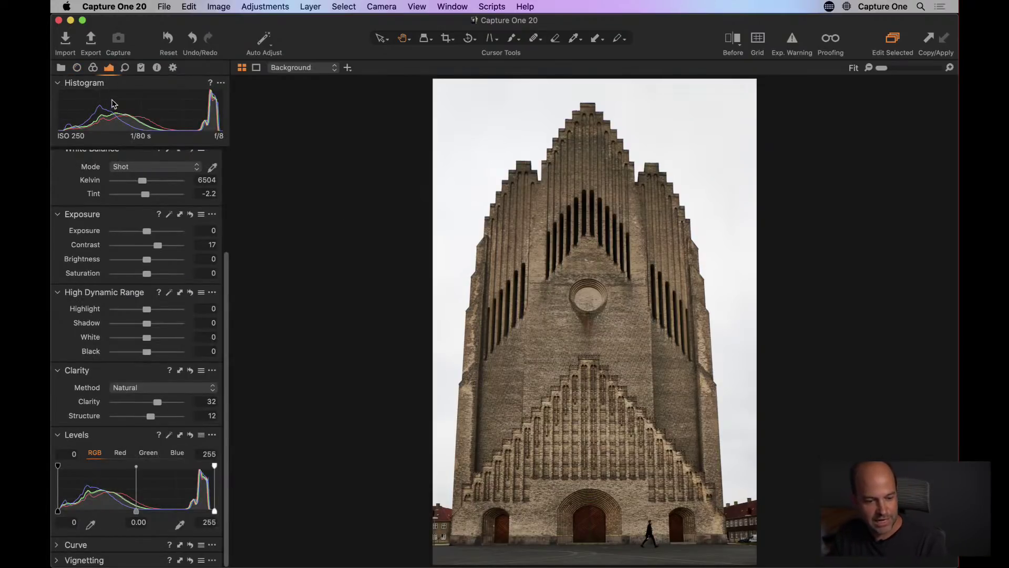
pyautogui.click(736, 48)
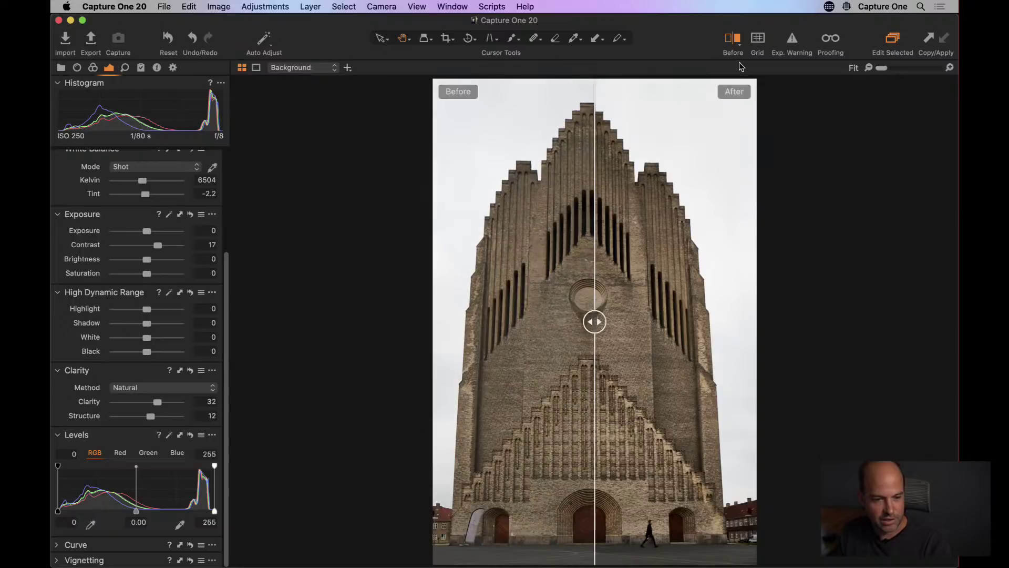
pyautogui.moveTo(593, 321); pyautogui.dragTo(733, 320)
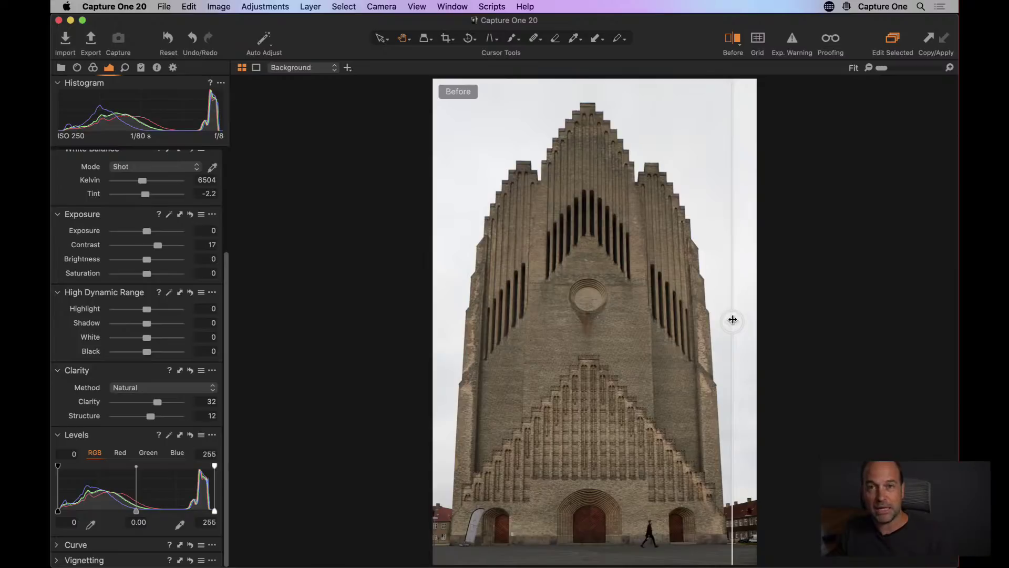
pyautogui.moveTo(733, 320); pyautogui.dragTo(595, 322)
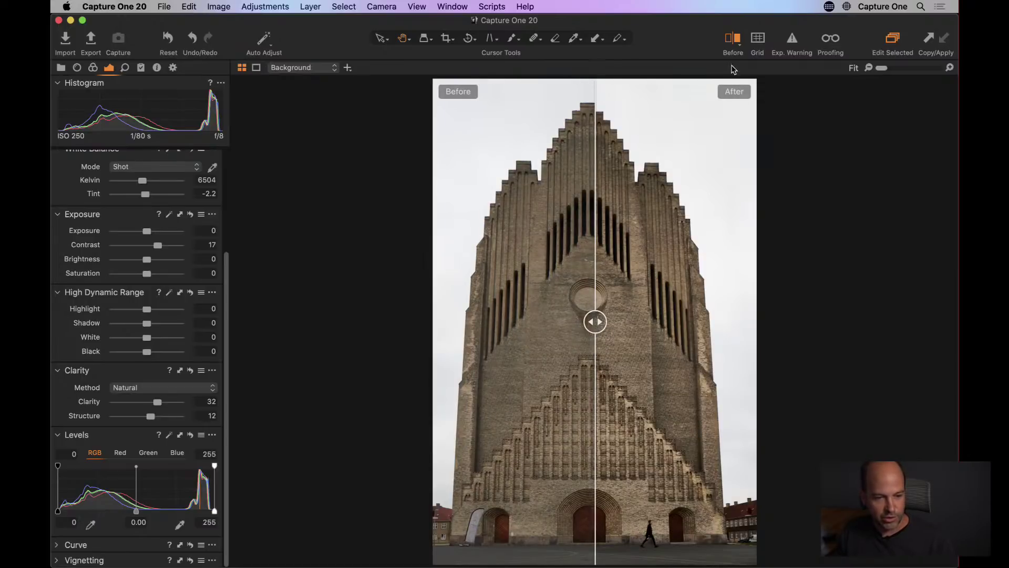
pyautogui.click(736, 45)
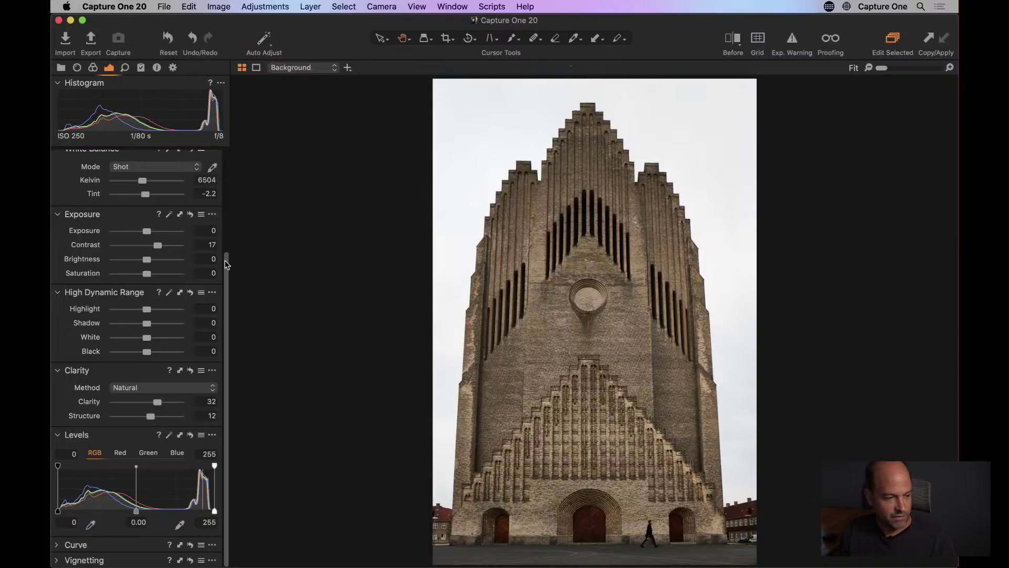
# Step: Add a new filled adjustment layer named Lighten and check its mask overlay
pyautogui.scroll(5, 227, 264)
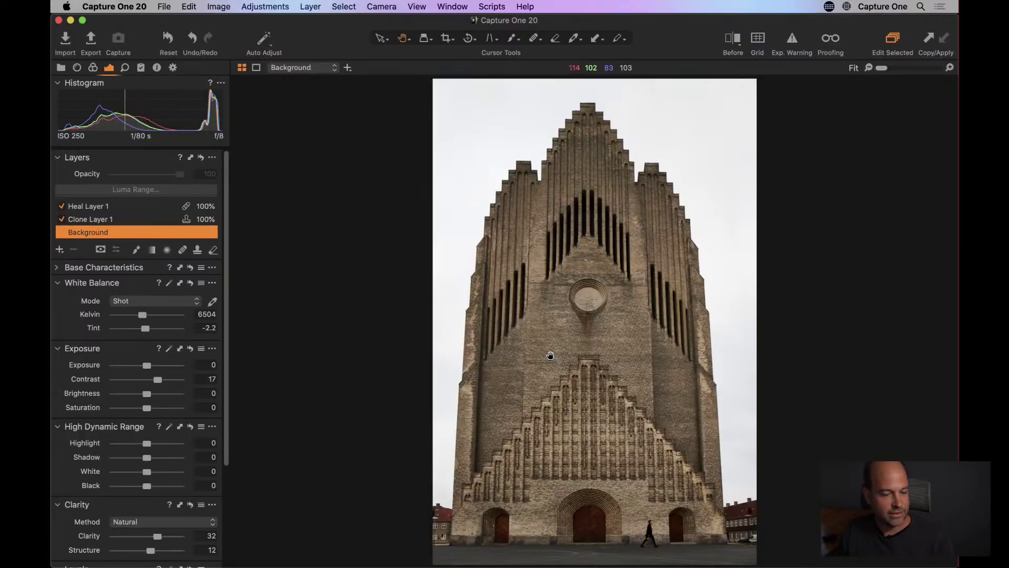
pyautogui.click(60, 251)
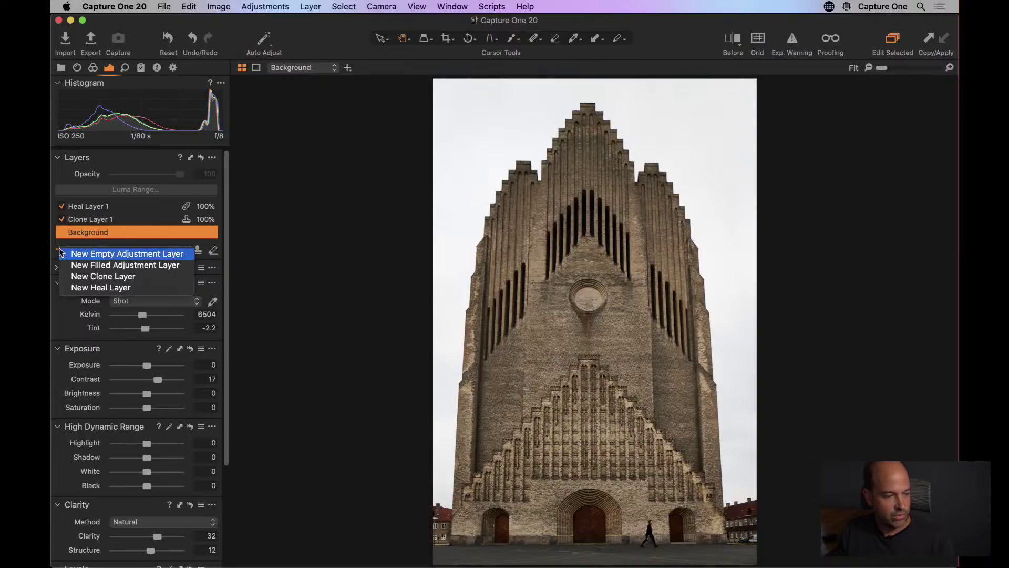
pyautogui.click(75, 265)
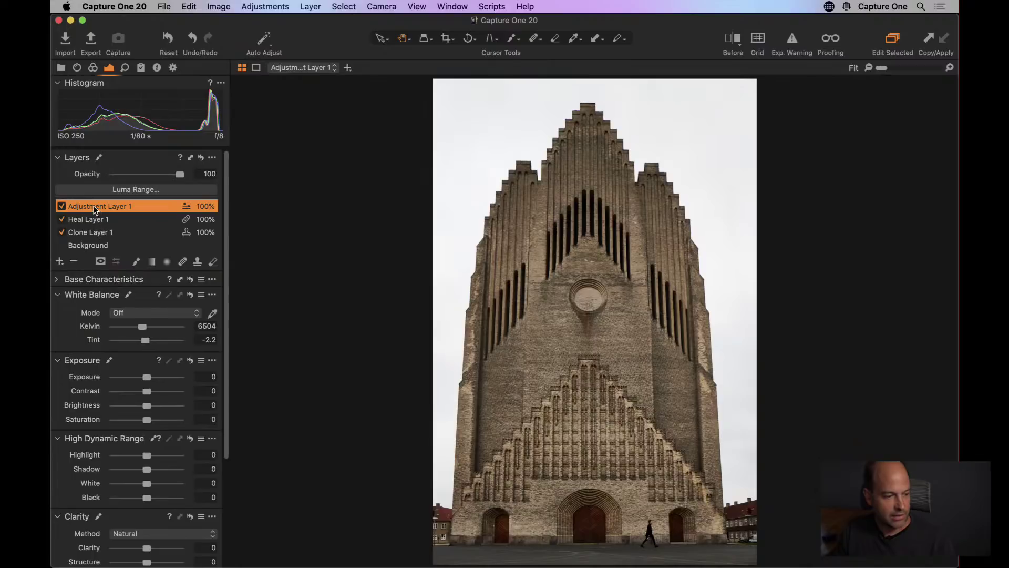
pyautogui.doubleClick(95, 207)
pyautogui.write('Lighten')
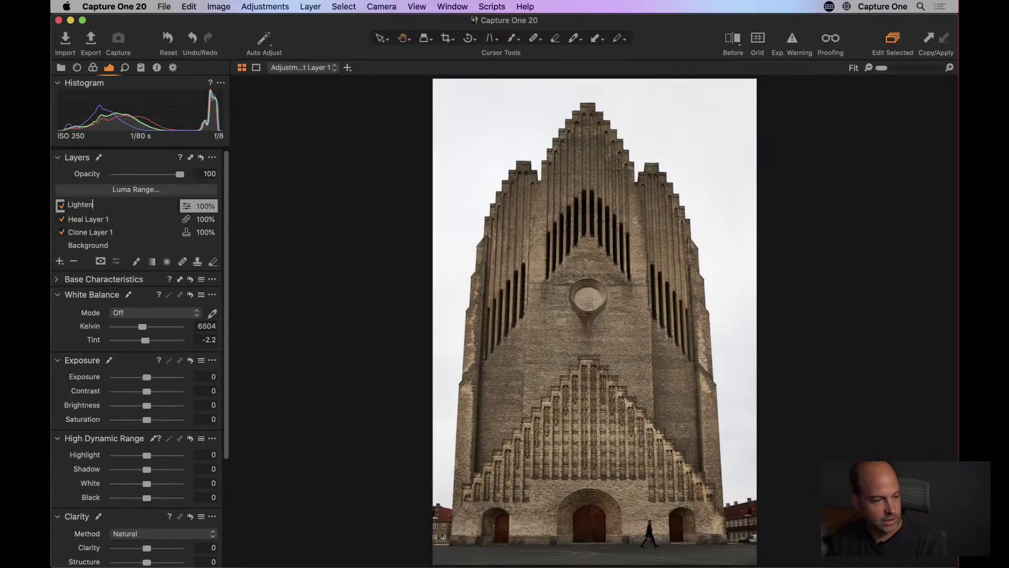
pyautogui.press('Return')
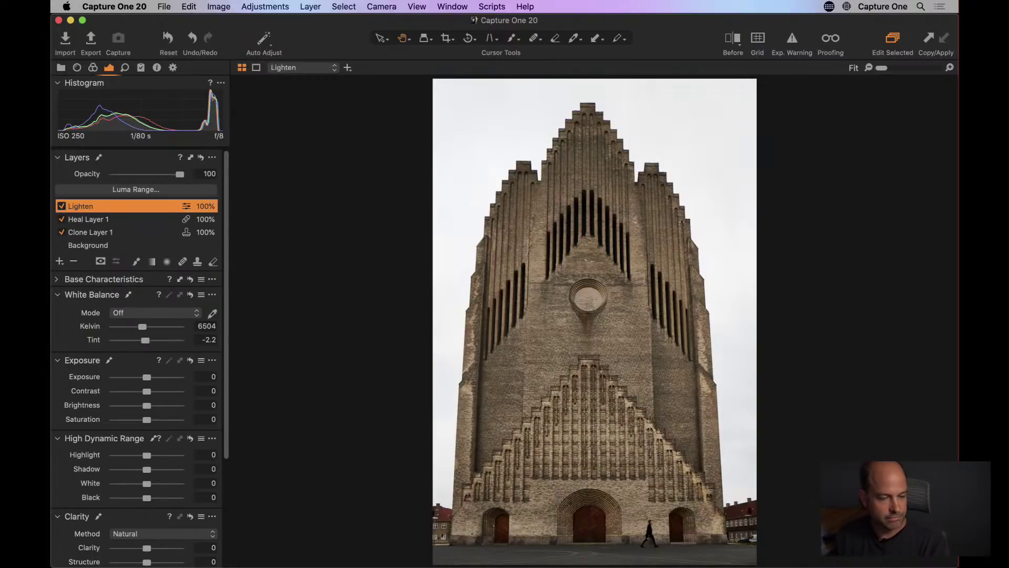
pyautogui.press('m')
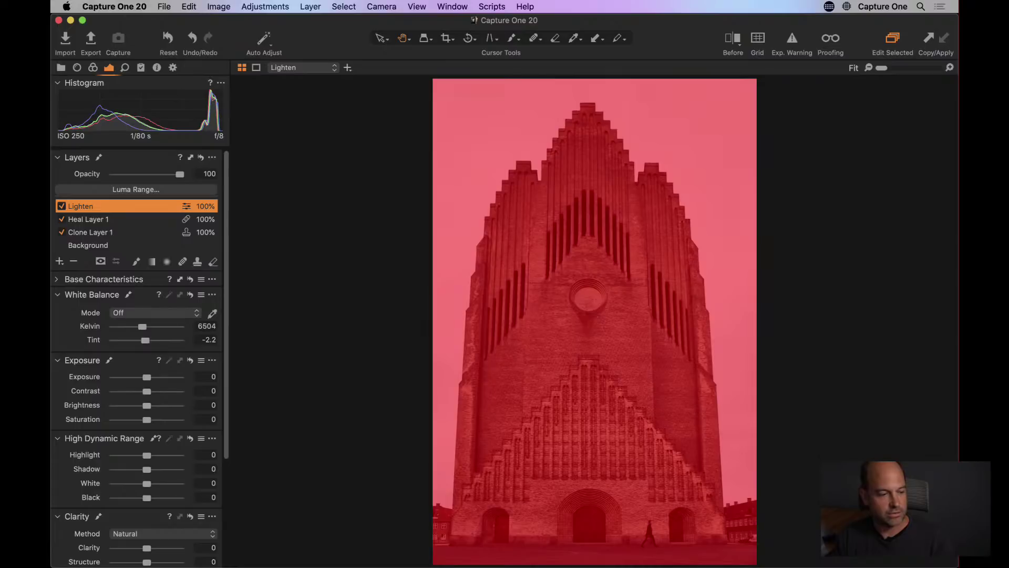
pyautogui.press('m')
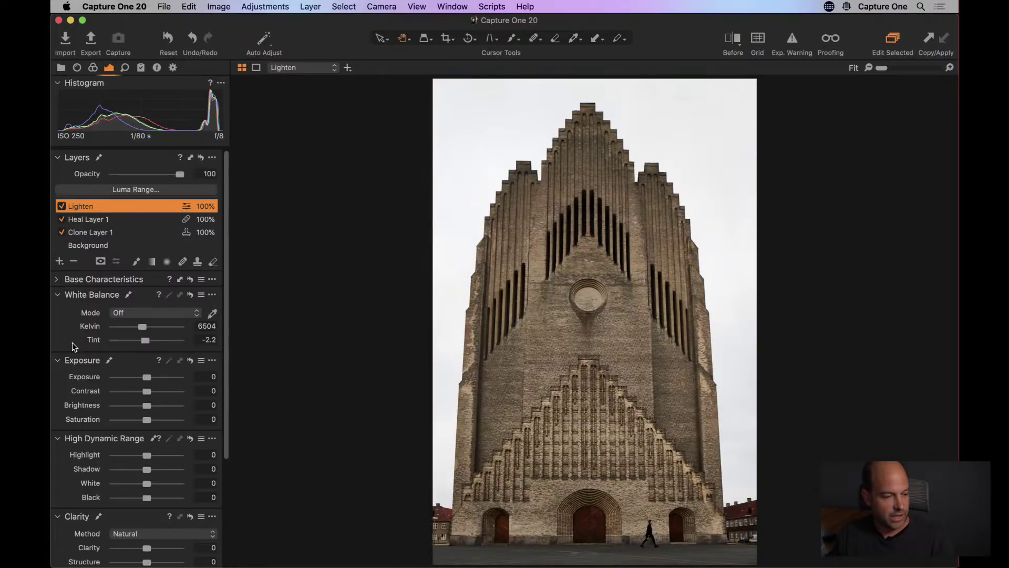
# Step: Brighten the Lighten layer with a Luma curve, placing points at input 92, output 126 and input 168, output 187
pyautogui.scroll(-5, 96, 422)
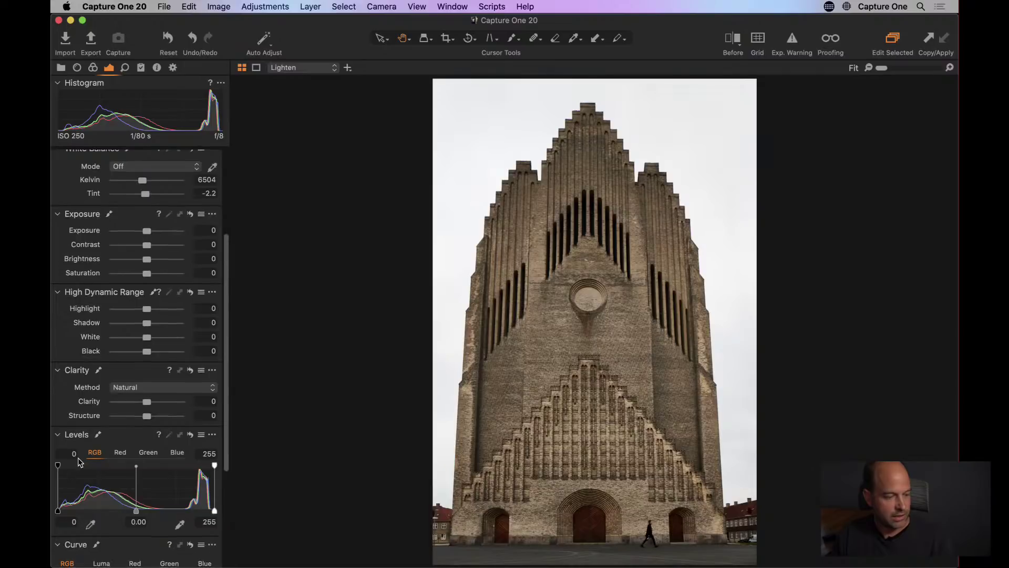
pyautogui.click(58, 546)
pyautogui.click(101, 398)
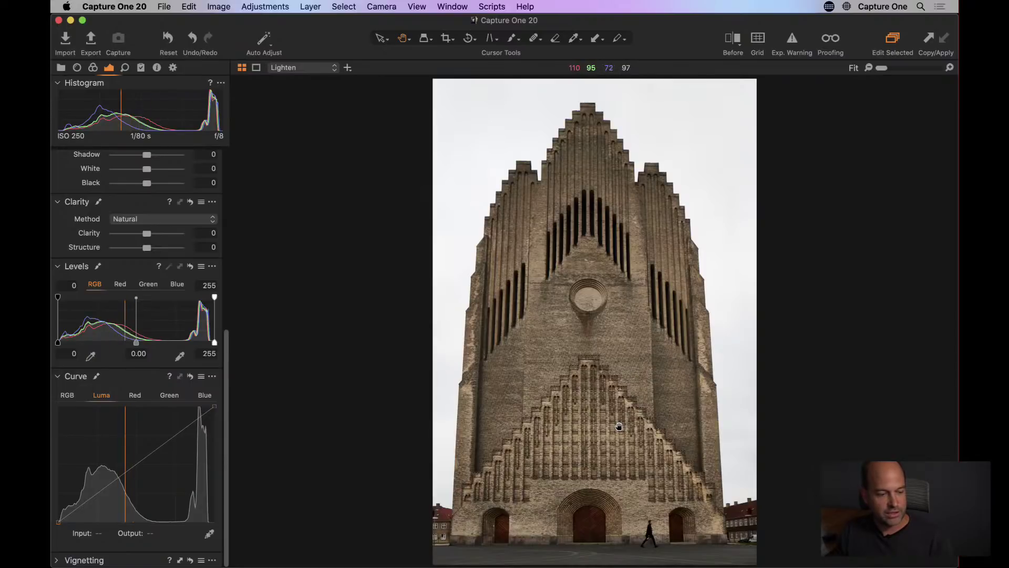
pyautogui.moveTo(115, 479); pyautogui.dragTo(115, 464)
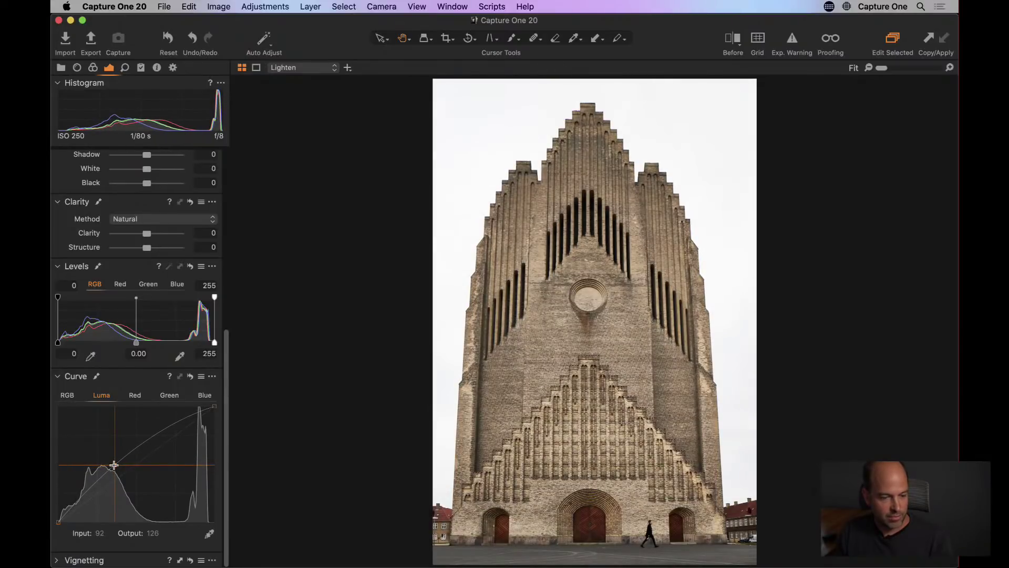
pyautogui.click(167, 434)
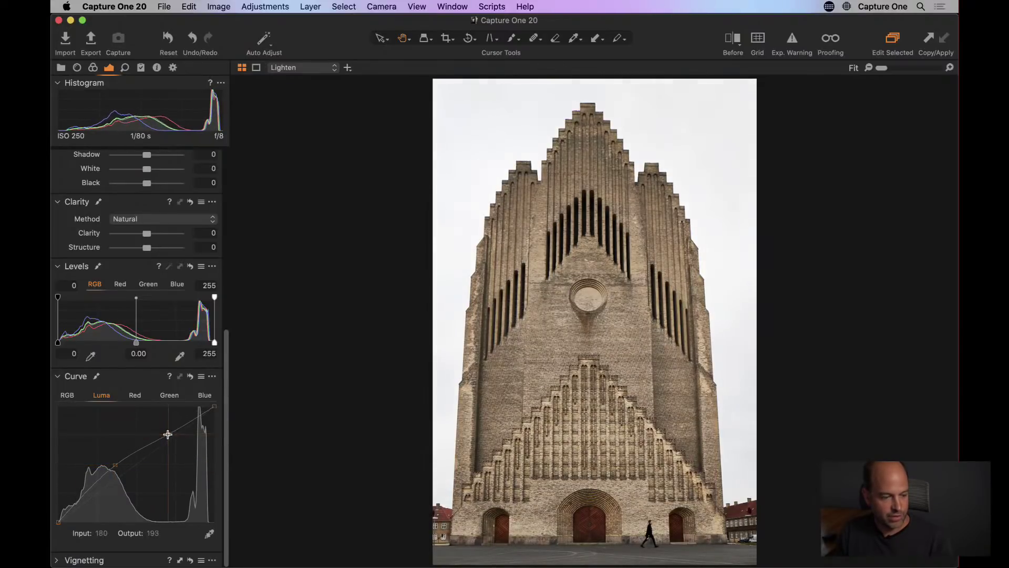
pyautogui.moveTo(168, 434); pyautogui.dragTo(166, 433)
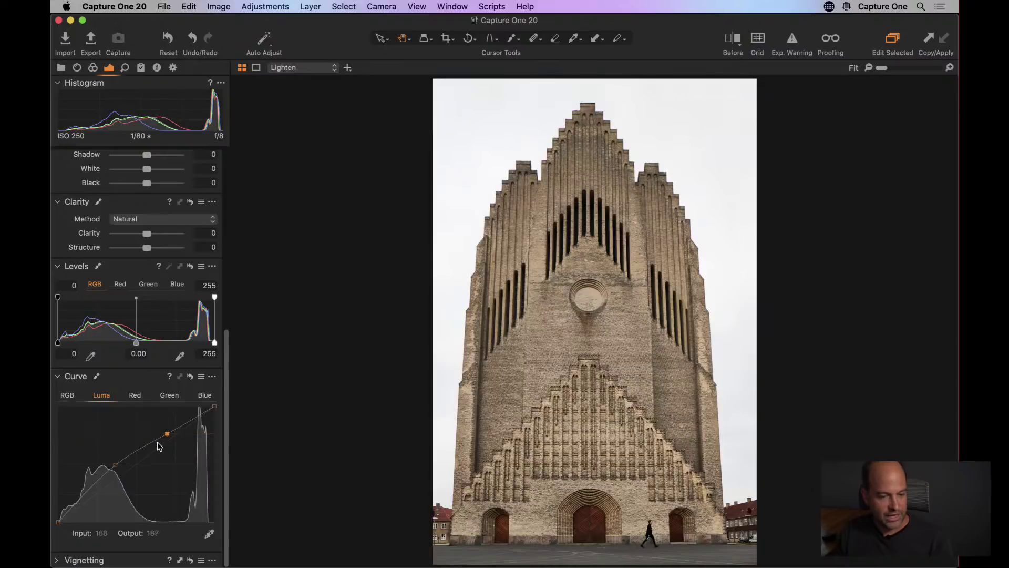
# Step: Clear the Lighten layer's mask and check its Luma curve
pyautogui.moveTo(227, 359); pyautogui.dragTo(240, 136)
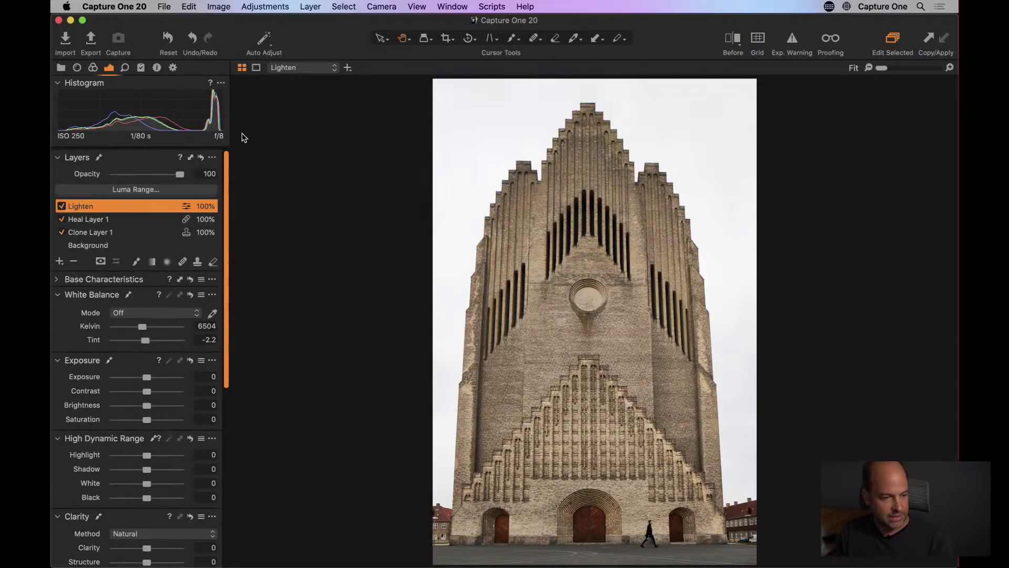
pyautogui.rightClick(90, 207)
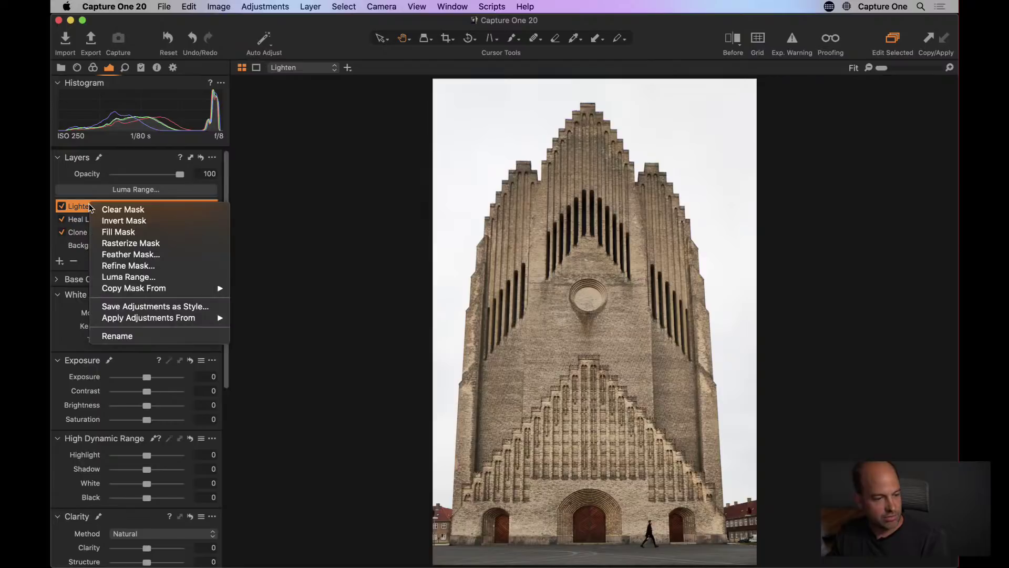
pyautogui.click(124, 211)
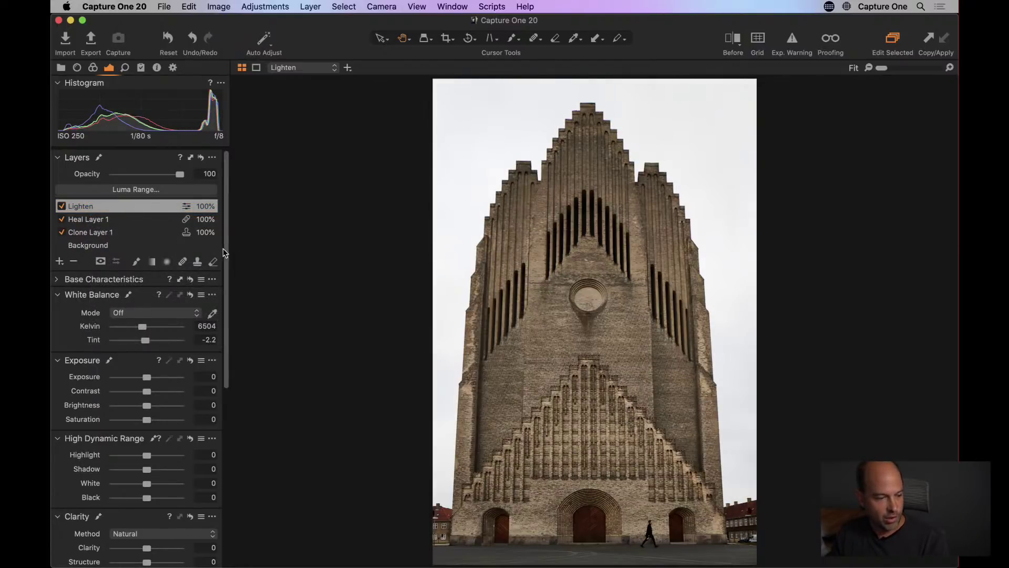
pyautogui.scroll(-3, 229, 288)
pyautogui.scroll(-15, 158, 368)
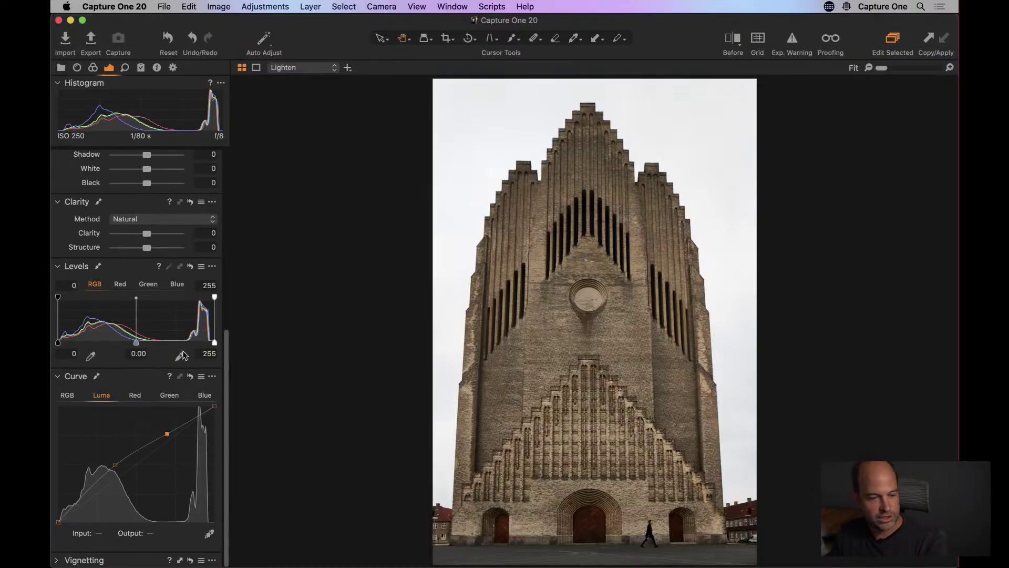
pyautogui.scroll(17, 229, 345)
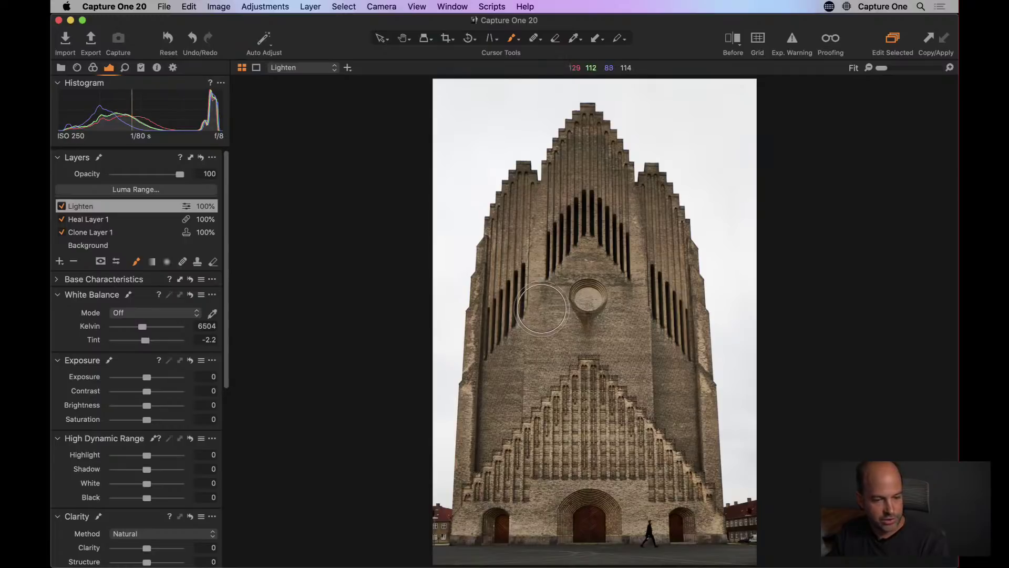
# Step: Set the mask brush to size 330 and hardness 33, and lower its flow to a small value
pyautogui.rightClick(586, 320)
pyautogui.click(578, 318)
pyautogui.moveTo(587, 305); pyautogui.dragTo(579, 304)
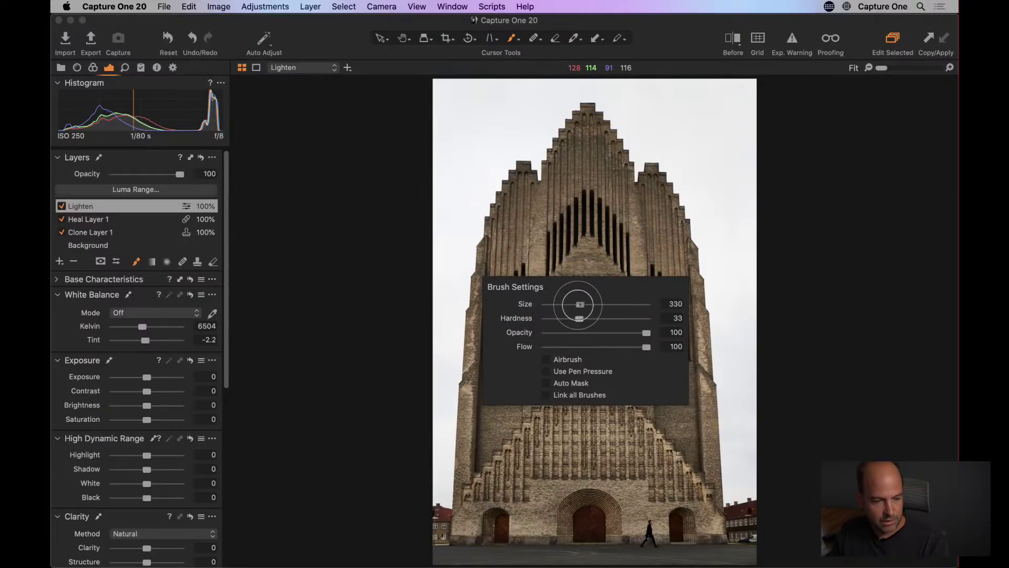
pyautogui.moveTo(646, 347); pyautogui.dragTo(550, 346)
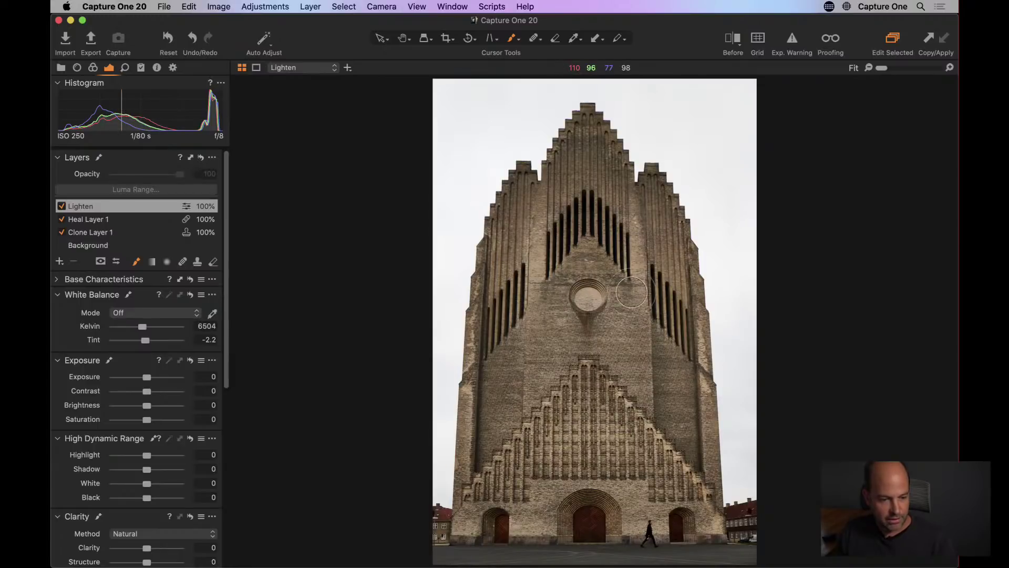
# Step: Try a brush stroke on the Lighten mask over the wall beside the round window
pyautogui.moveTo(549, 248)
pyautogui.mouseDown()
pyautogui.moveTo(539, 211)
pyautogui.moveTo(535, 297)
pyautogui.moveTo(547, 287)
pyautogui.moveTo(552, 319)
pyautogui.mouseUp()
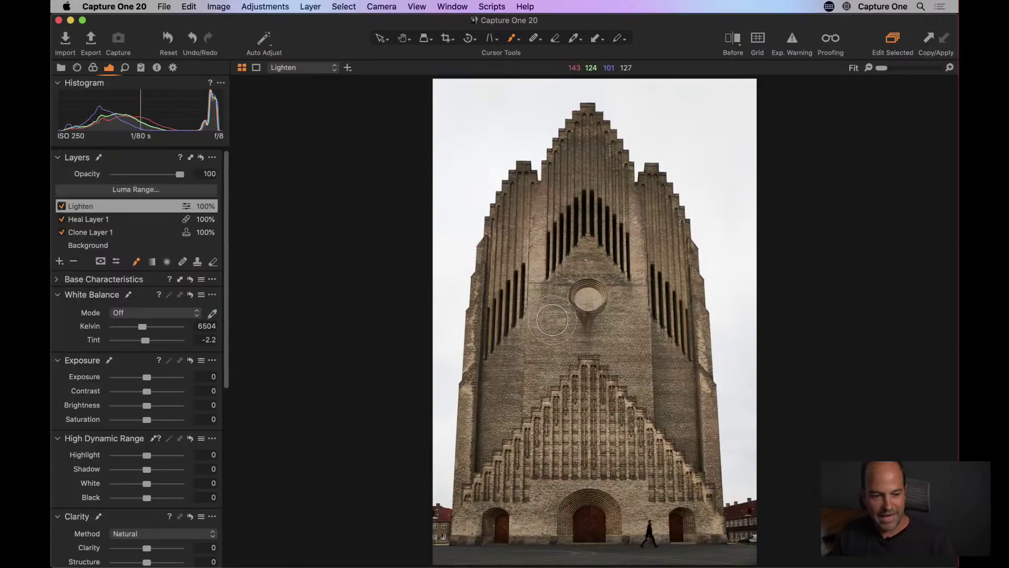
pyautogui.press('m')
pyautogui.press('super+z')
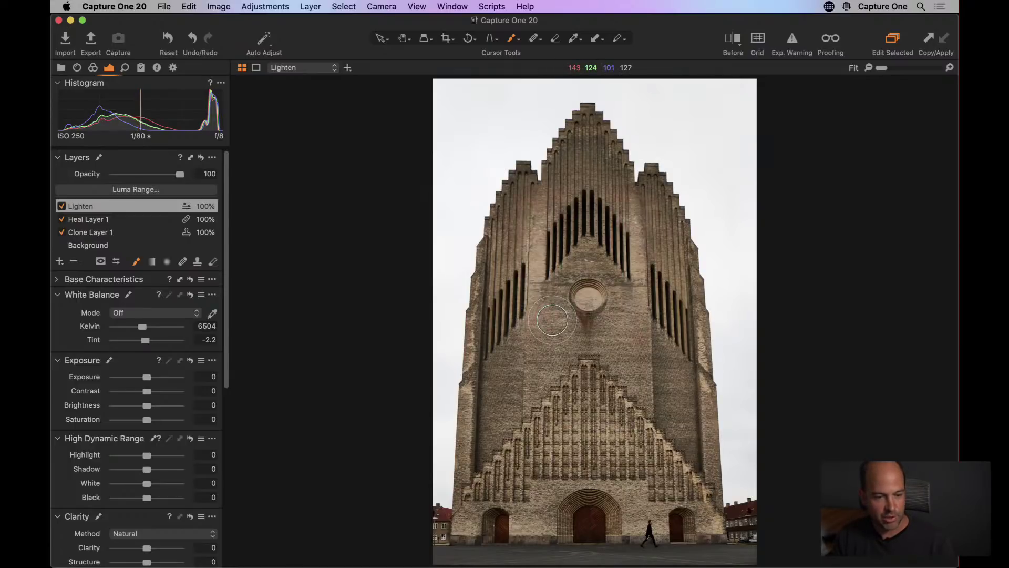
# Step: Brush the Lighten mask over the stepped gable above the doors and, with a smaller brush at 100% view, near the walking man
pyautogui.moveTo(566, 435)
pyautogui.mouseDown()
pyautogui.moveTo(636, 470)
pyautogui.moveTo(580, 417)
pyautogui.moveTo(505, 490)
pyautogui.moveTo(586, 428)
pyautogui.moveTo(505, 494)
pyautogui.moveTo(589, 425)
pyautogui.moveTo(656, 475)
pyautogui.moveTo(611, 428)
pyautogui.moveTo(544, 444)
pyautogui.moveTo(540, 460)
pyautogui.moveTo(629, 451)
pyautogui.moveTo(623, 445)
pyautogui.moveTo(645, 464)
pyautogui.moveTo(655, 521)
pyautogui.mouseUp()
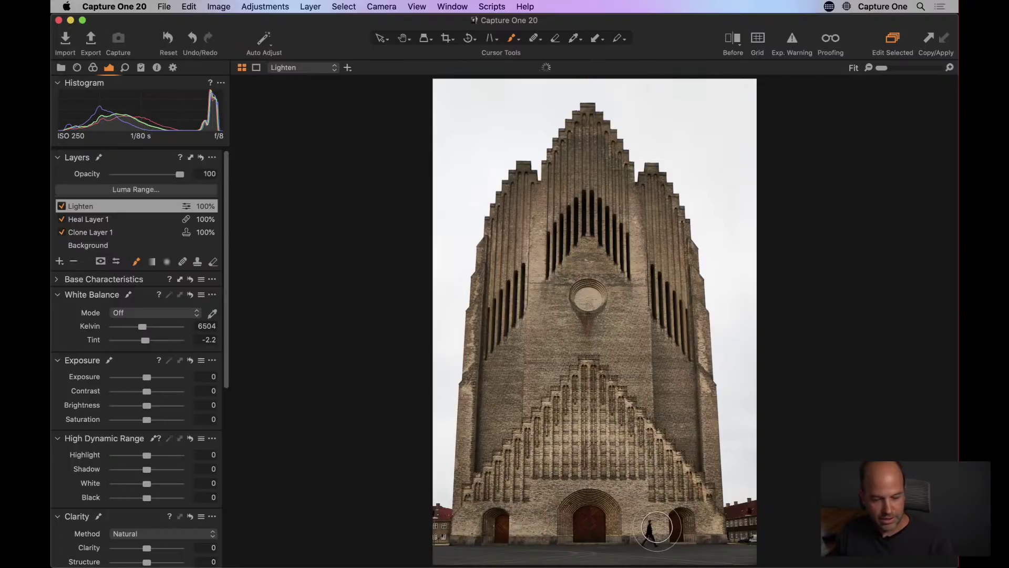
pyautogui.press('h')
pyautogui.click(647, 537)
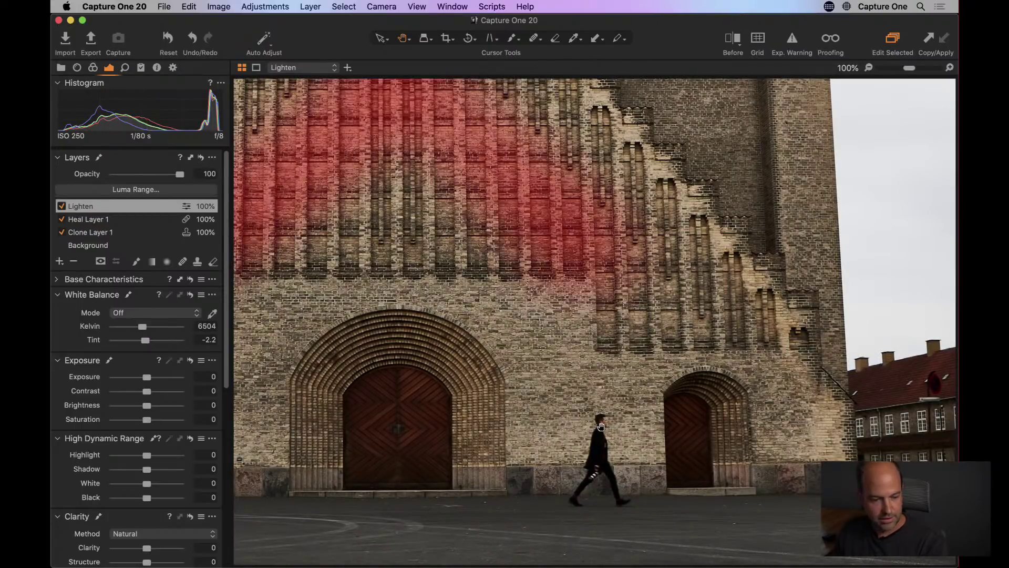
pyautogui.press('b')
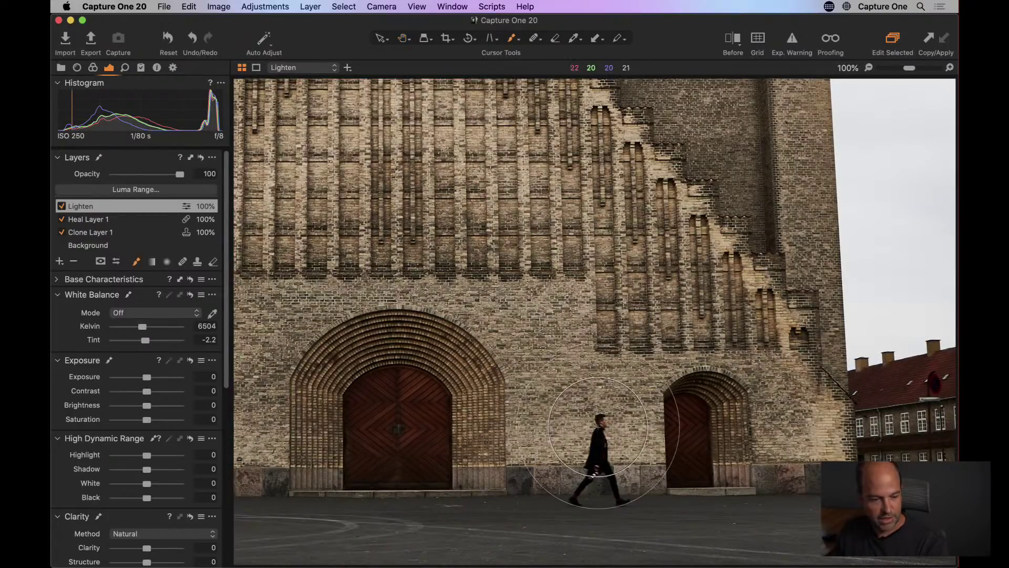
pyautogui.rightClick(591, 425)
pyautogui.moveTo(591, 424); pyautogui.dragTo(581, 426)
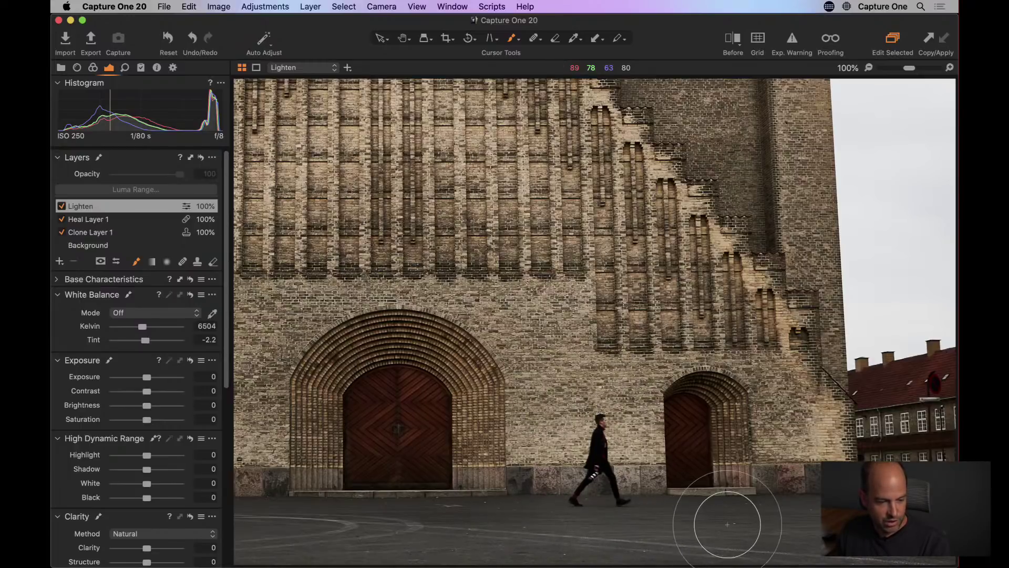
pyautogui.moveTo(721, 522); pyautogui.dragTo(664, 461)
pyautogui.press('h')
pyautogui.press('super+0')
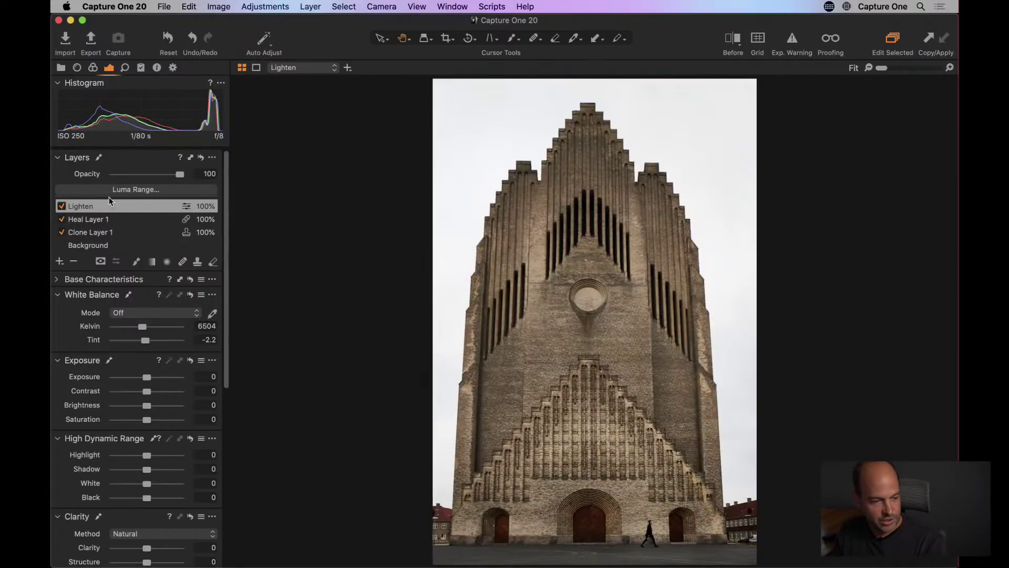
# Step: Compare the photo with the Lighten layer disabled and enabled
pyautogui.click(62, 206)
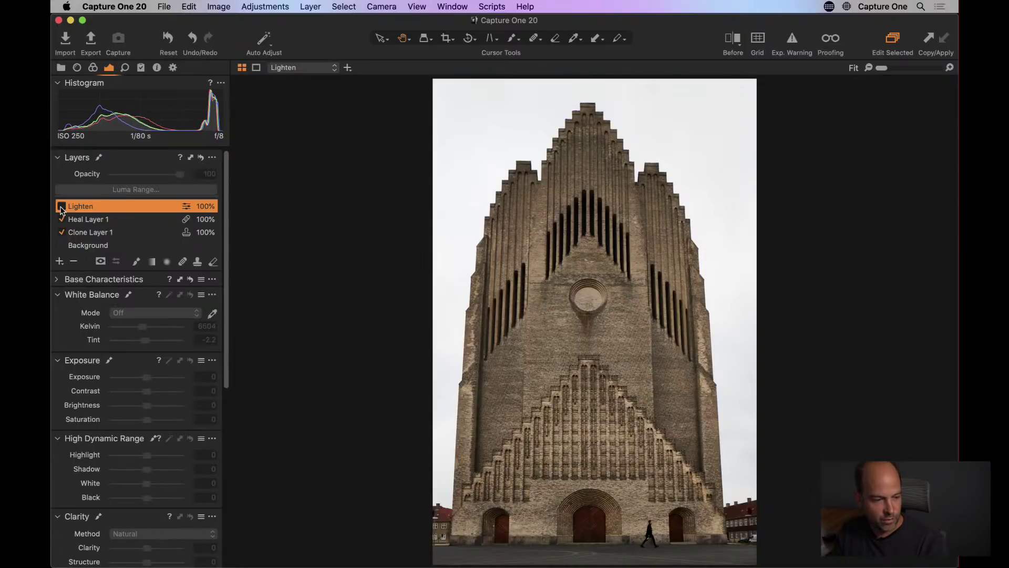
pyautogui.click(62, 206)
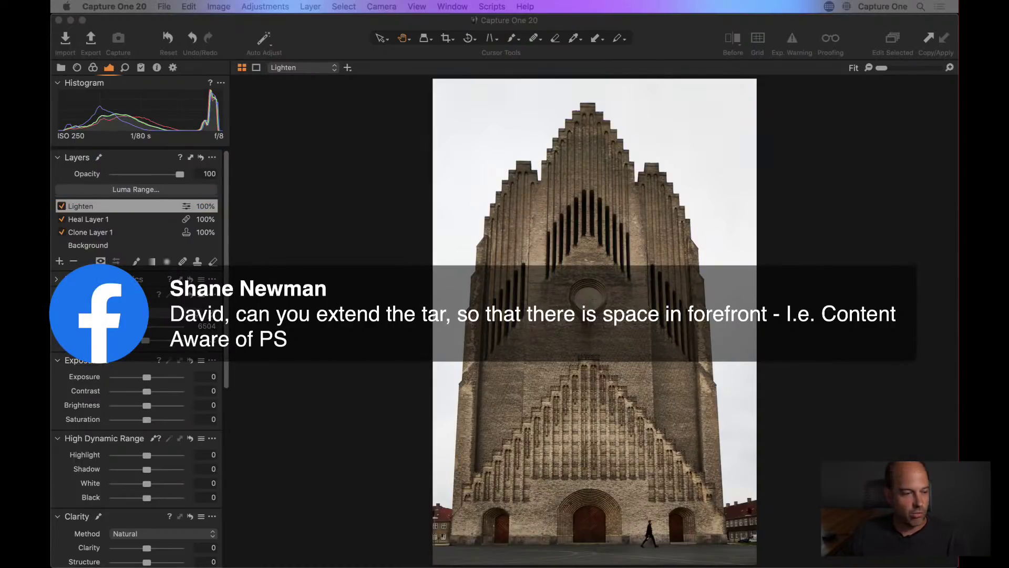
# Step: Allow cropping outside the image and extend the crop downward over the foreground tarmac to about 12.33 x 19.25 in
pyautogui.click(292, 171)
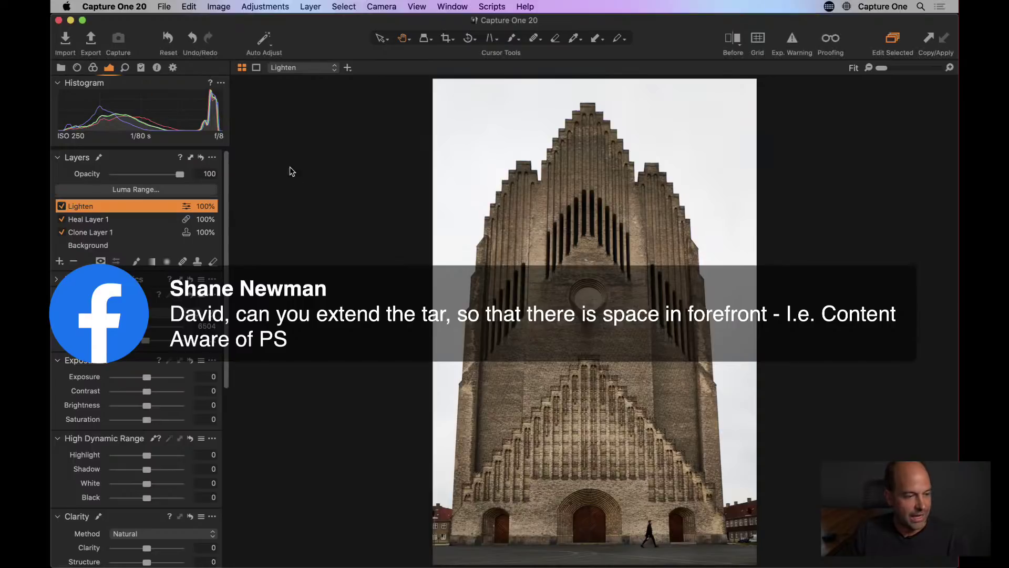
pyautogui.click(77, 69)
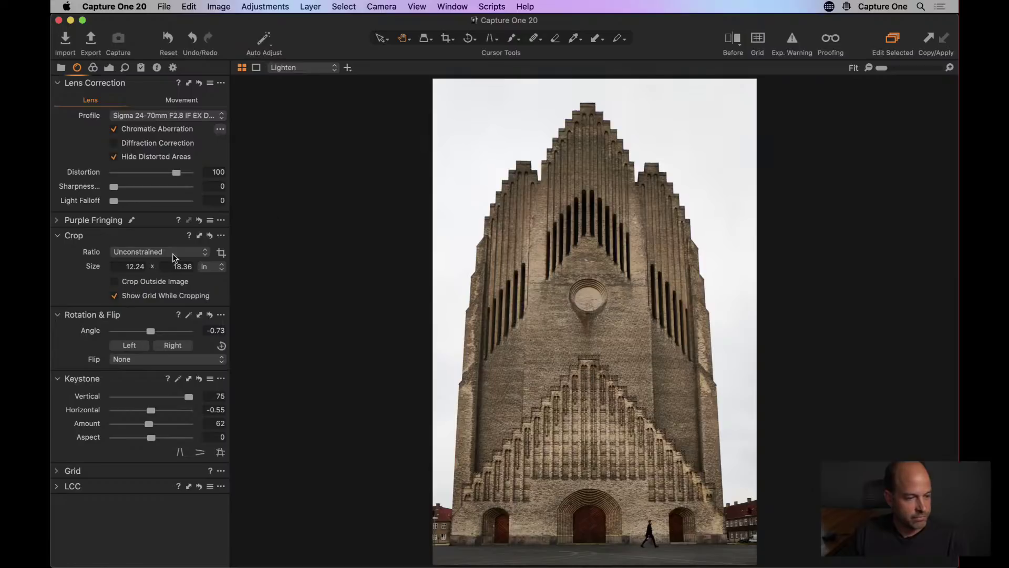
pyautogui.click(444, 41)
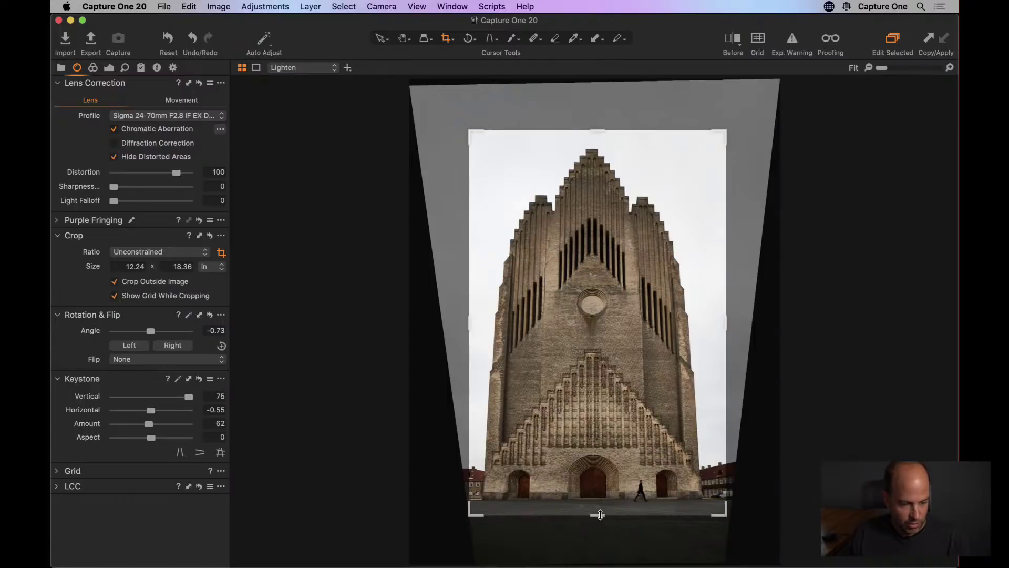
pyautogui.moveTo(600, 515); pyautogui.dragTo(593, 535)
pyautogui.moveTo(470, 333); pyautogui.dragTo(467, 332)
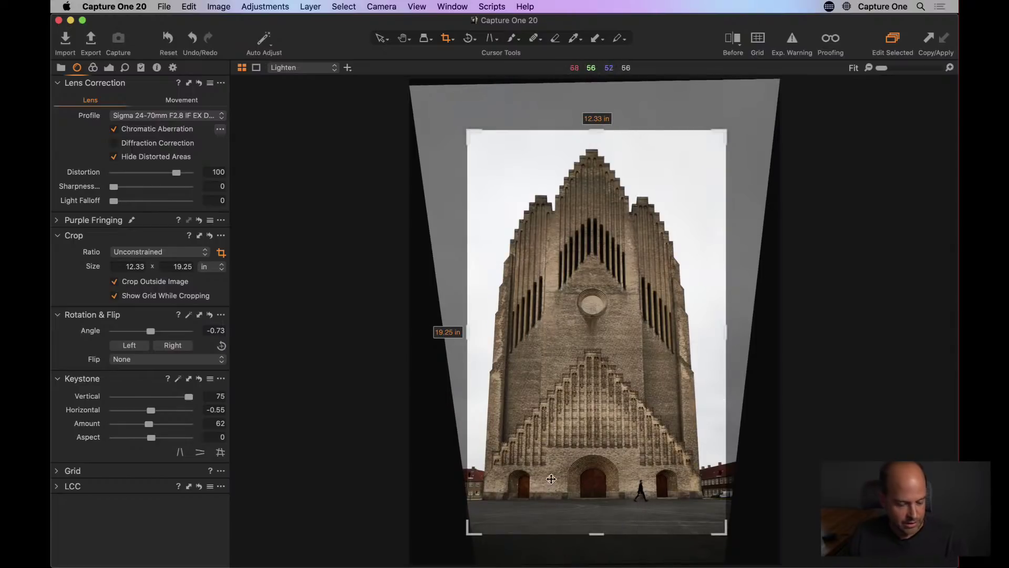
pyautogui.press('h')
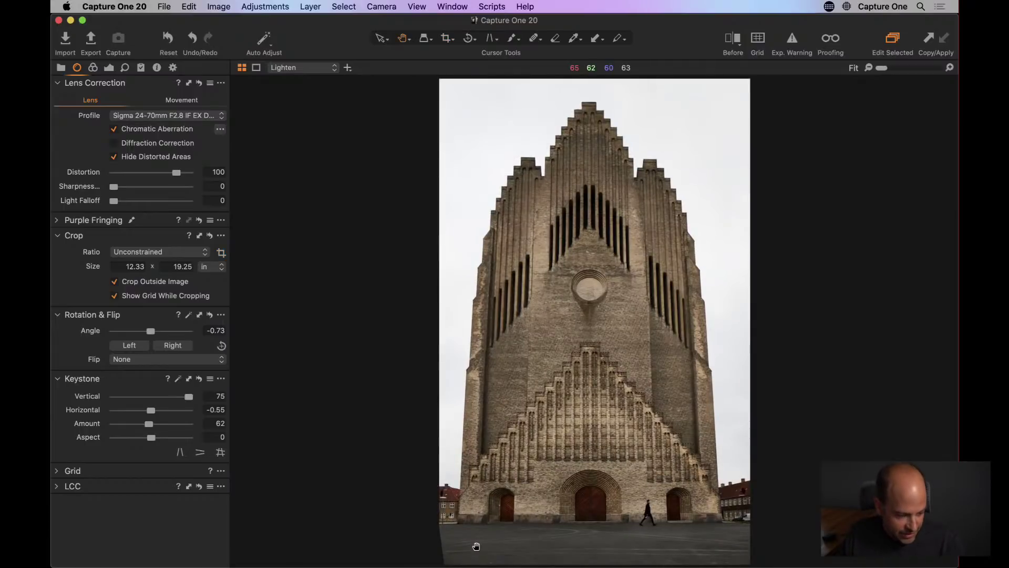
# Step: Add a new clone layer named Tar
pyautogui.click(477, 547)
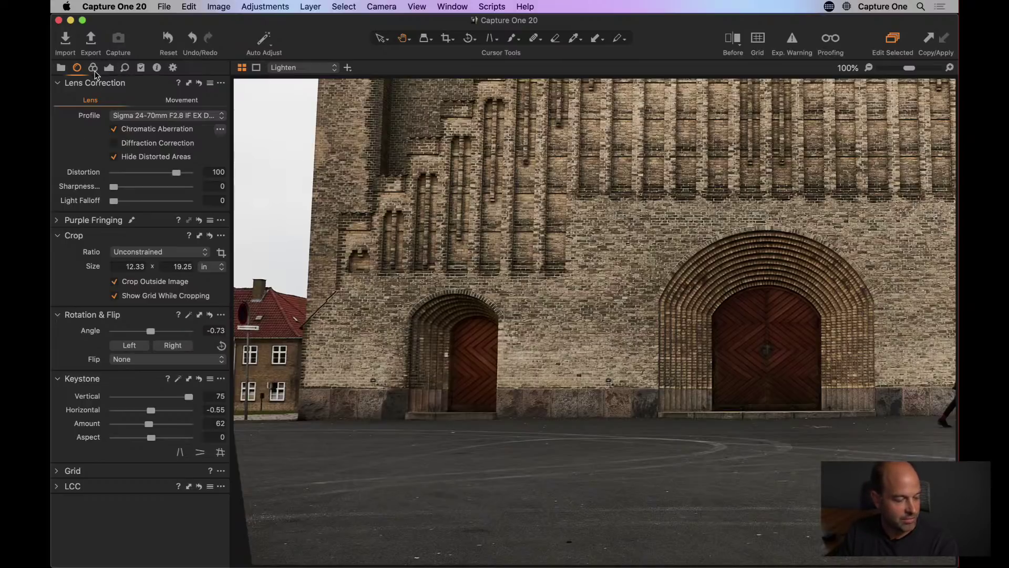
pyautogui.click(110, 69)
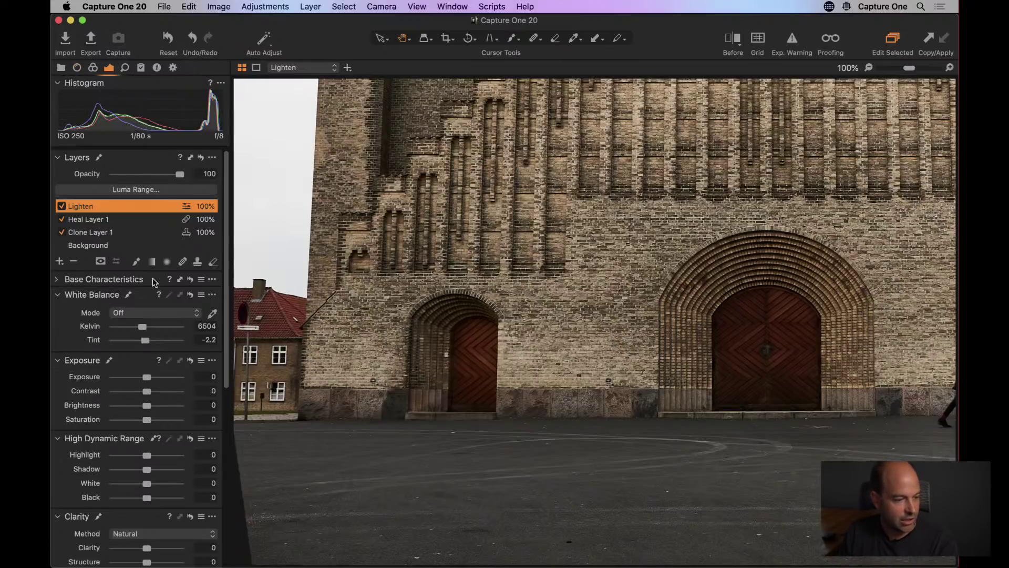
pyautogui.click(60, 261)
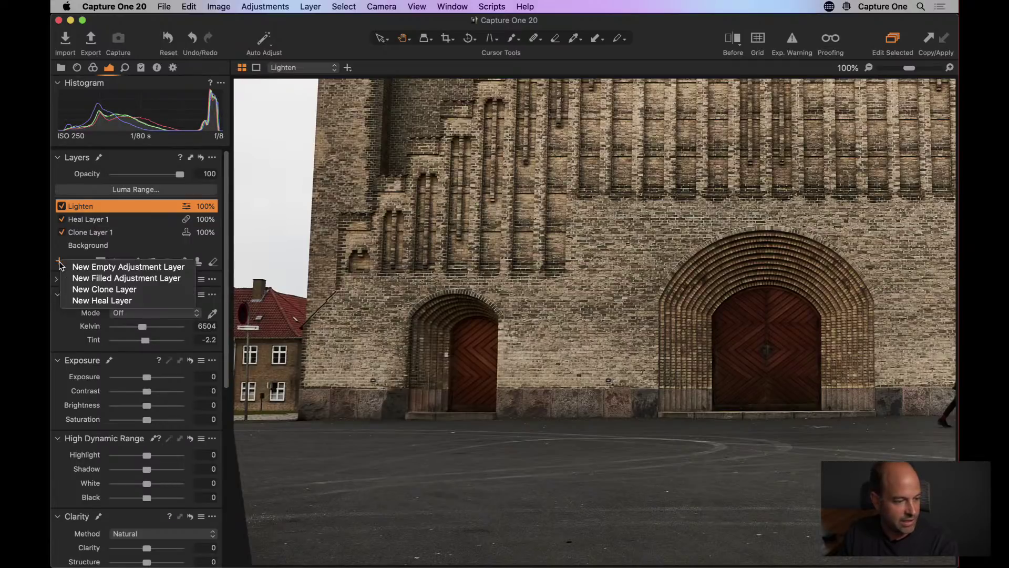
pyautogui.click(78, 290)
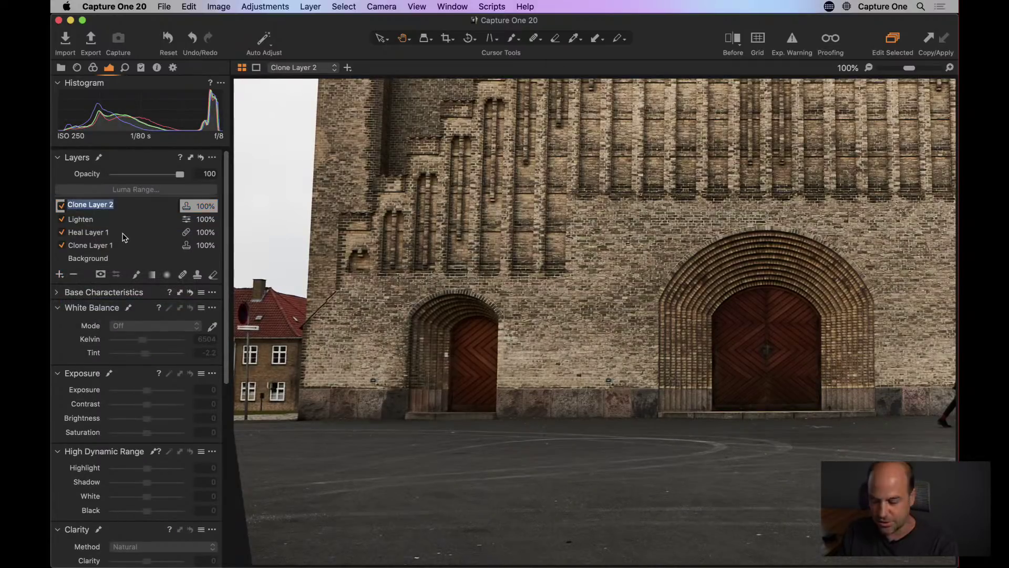
pyautogui.write('Tar')
pyautogui.press('Return')
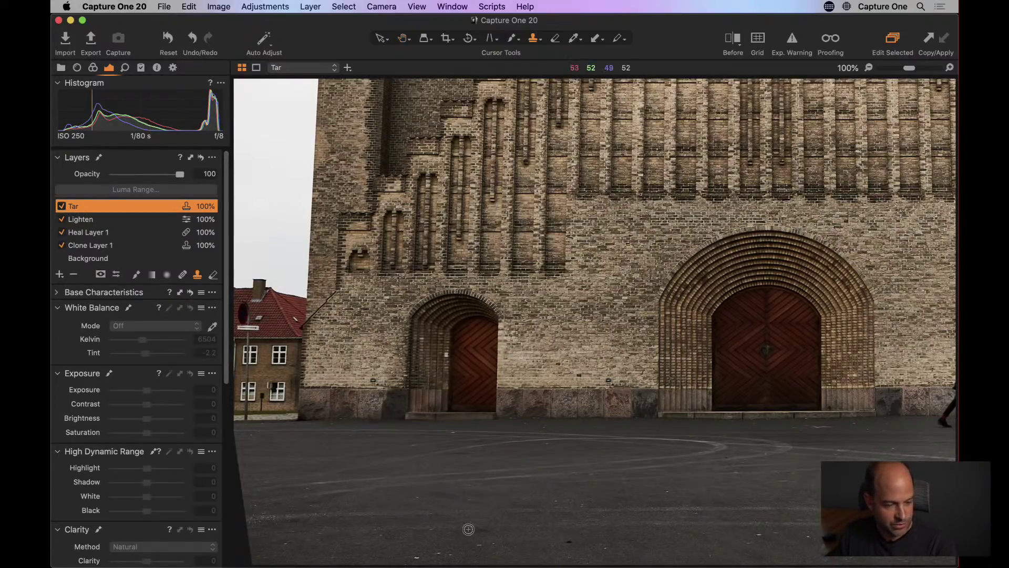
# Step: Try to clone tarmac from the foreground into the blank lower-left corner, and delete the Tar layer
pyautogui.rightClick(494, 463)
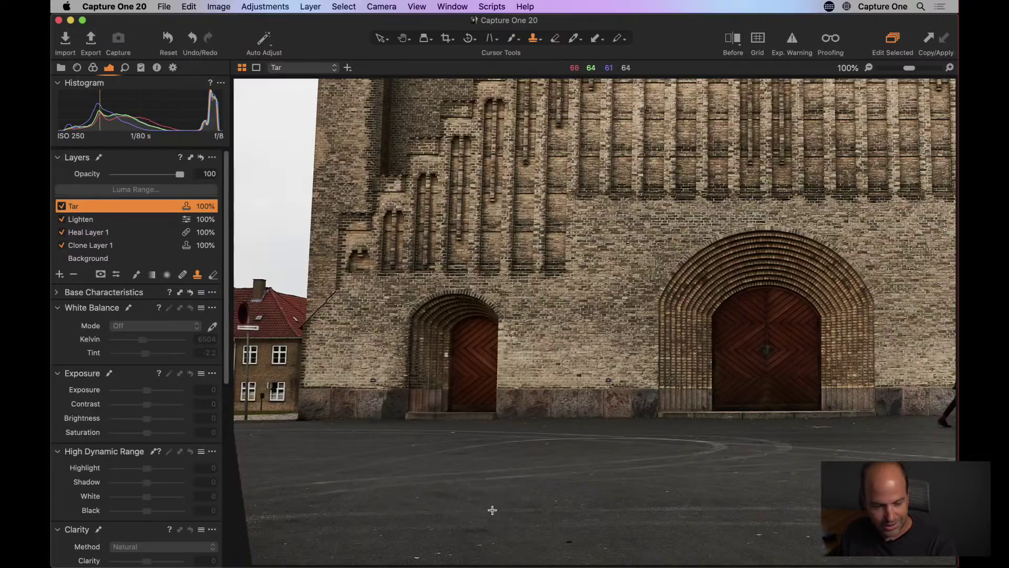
pyautogui.keyDown('alt'); pyautogui.click(483, 498); pyautogui.keyUp('alt')
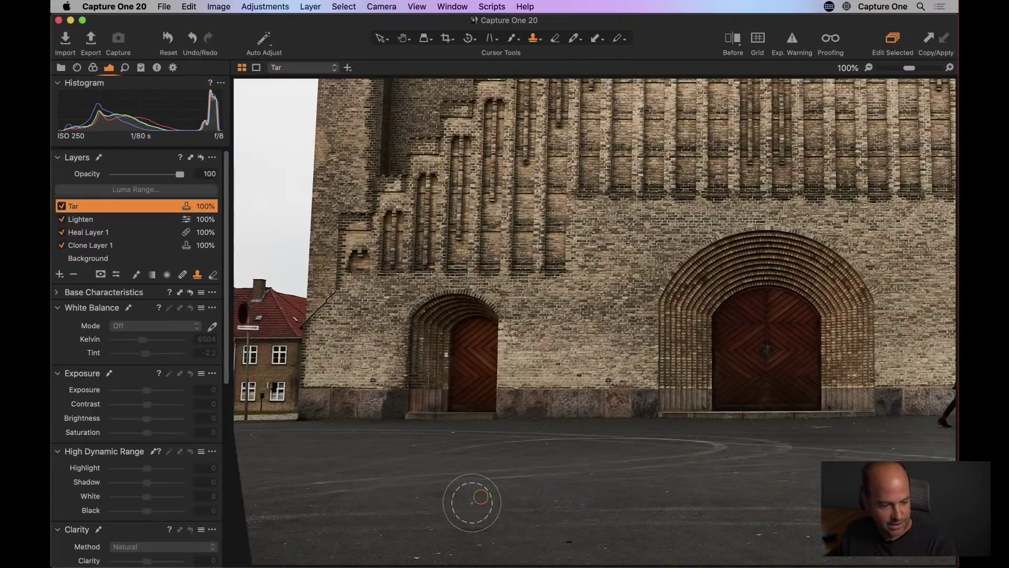
pyautogui.click(233, 517)
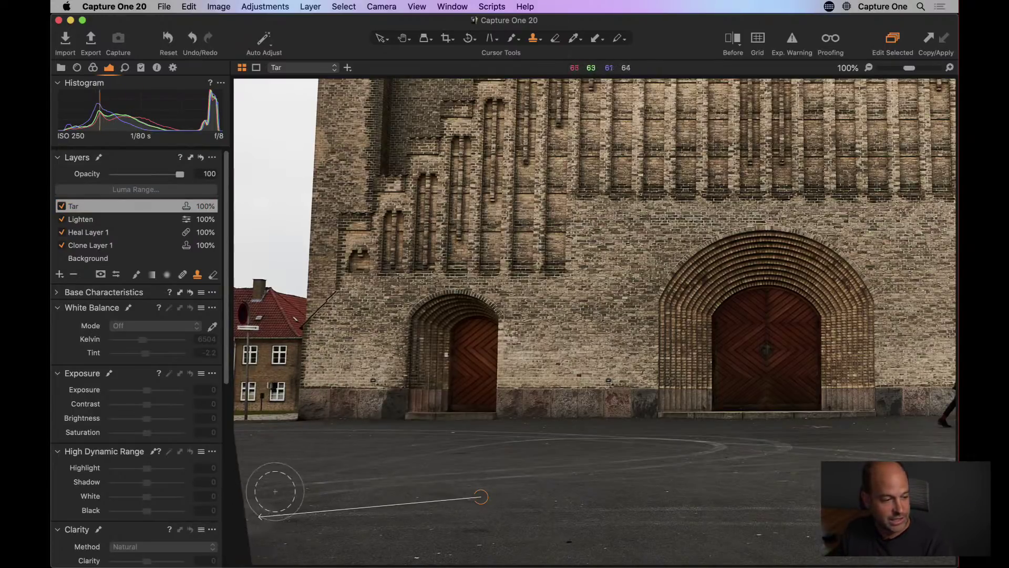
pyautogui.click(74, 274)
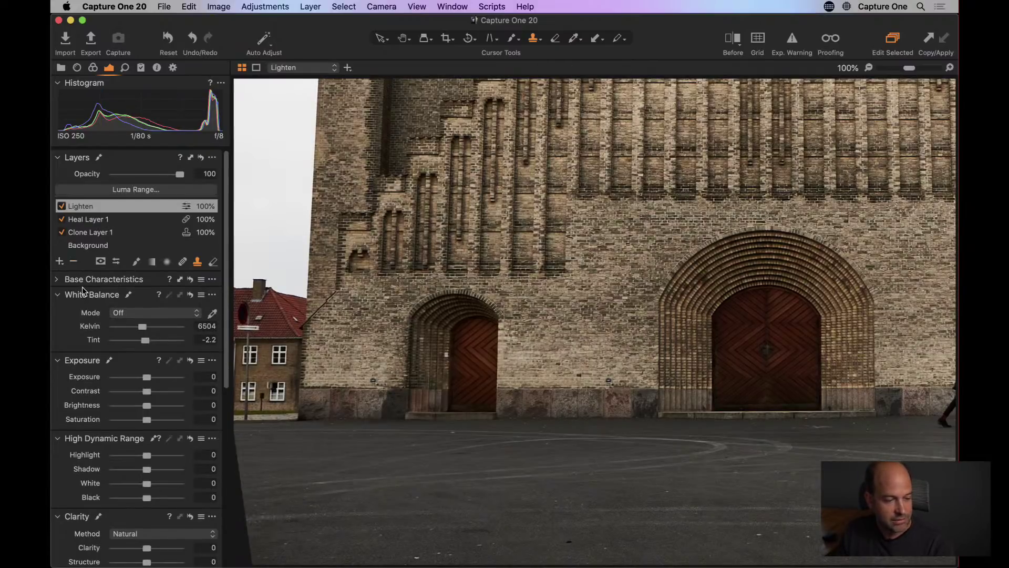
pyautogui.press('h')
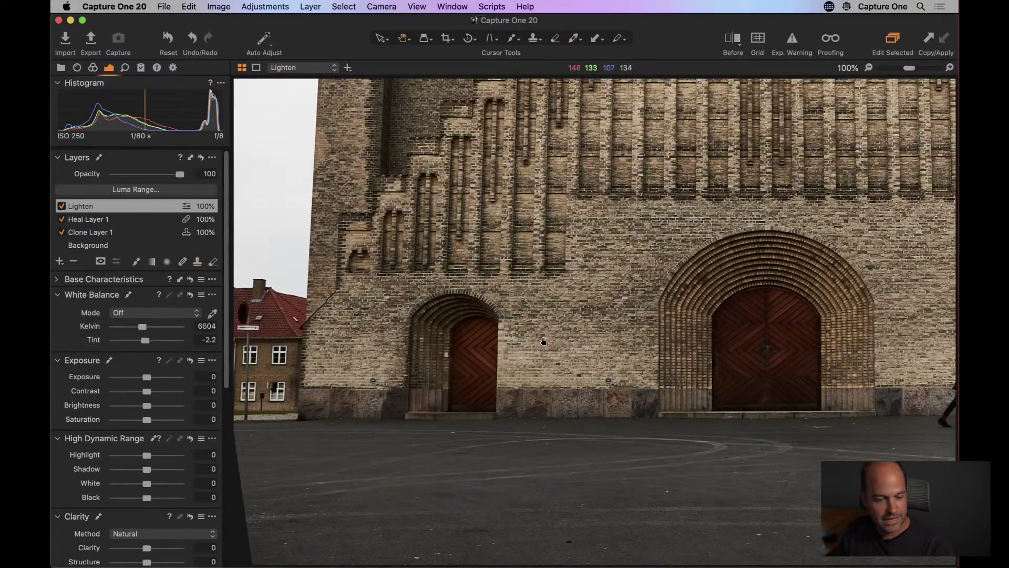
# Step: Turn cropping outside the image back on and pull the crop's lower-left corner inward to about 12.10 x 19.13 in
pyautogui.doubleClick(545, 336)
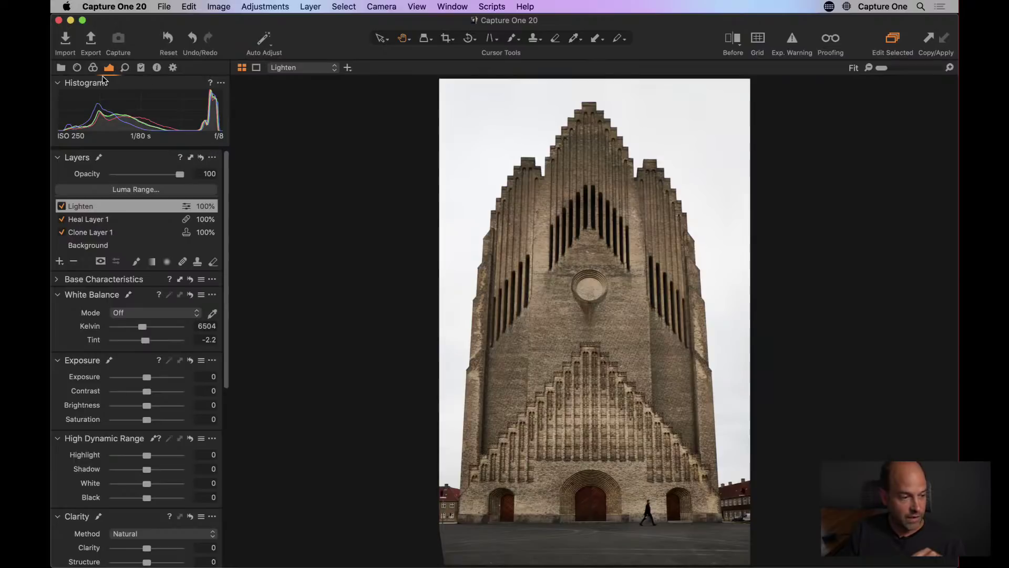
pyautogui.click(77, 68)
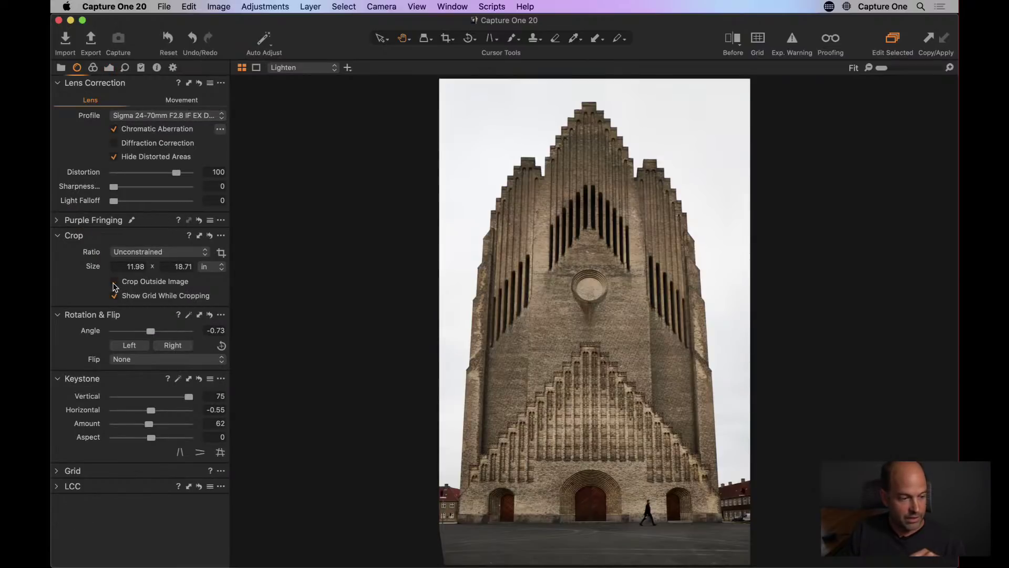
pyautogui.click(116, 283)
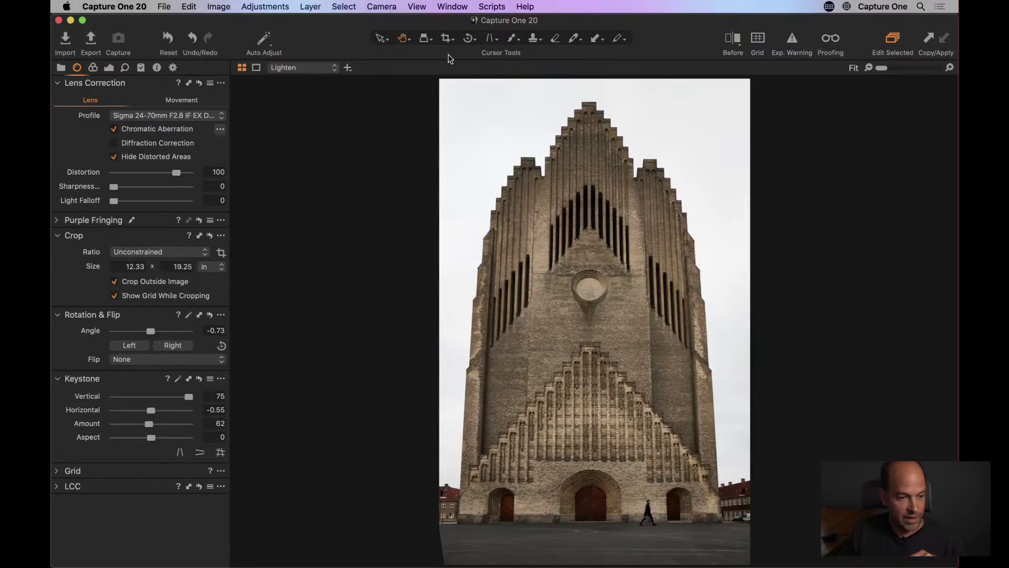
pyautogui.click(446, 40)
pyautogui.moveTo(469, 533); pyautogui.dragTo(474, 531)
pyautogui.press('h')
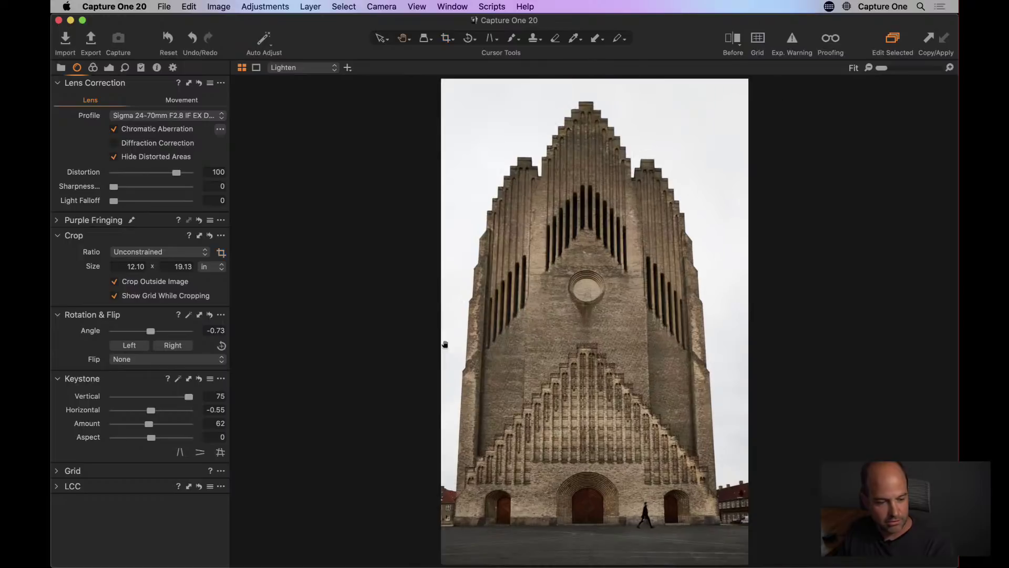
pyautogui.doubleClick(576, 521)
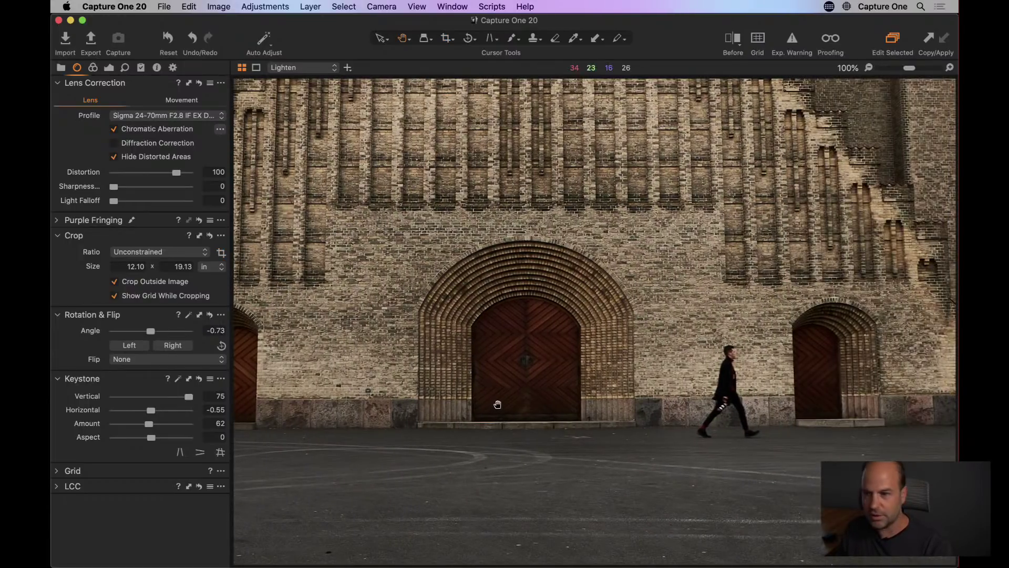
pyautogui.moveTo(487, 408); pyautogui.dragTo(549, 408)
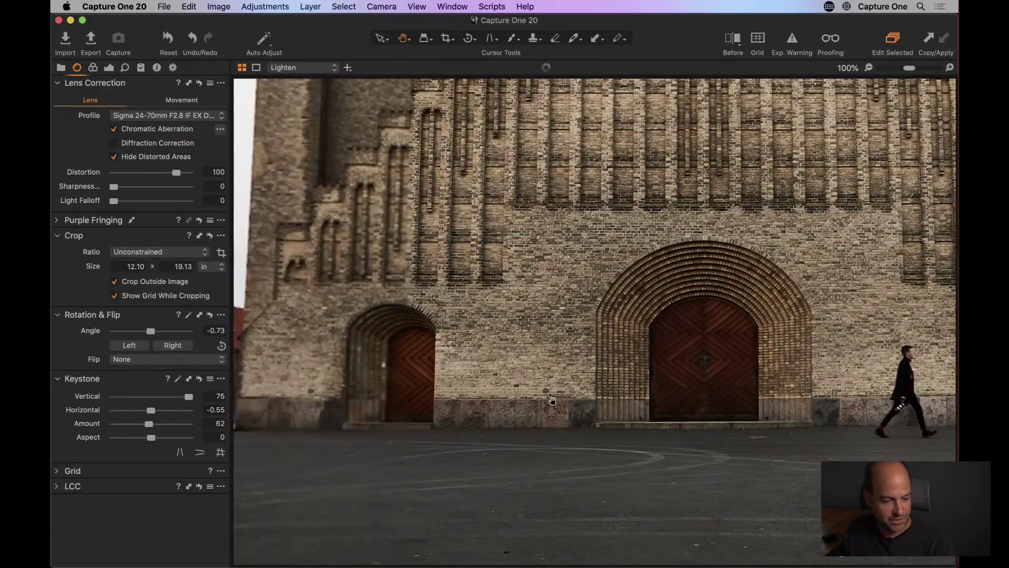
pyautogui.doubleClick(544, 408)
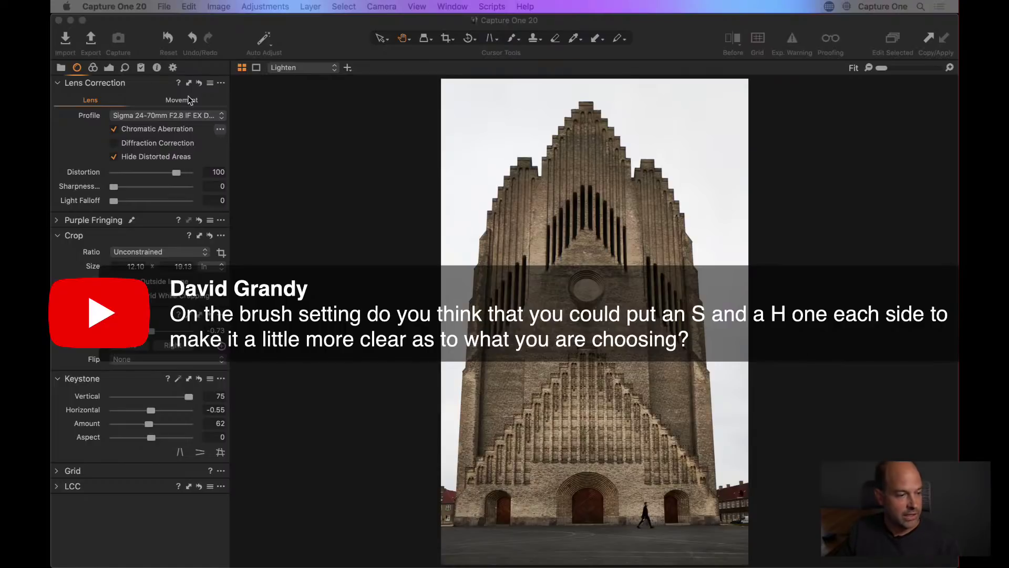
# Step: Open the keyboard shortcuts editor and search its commands for "clone"
pyautogui.click(110, 68)
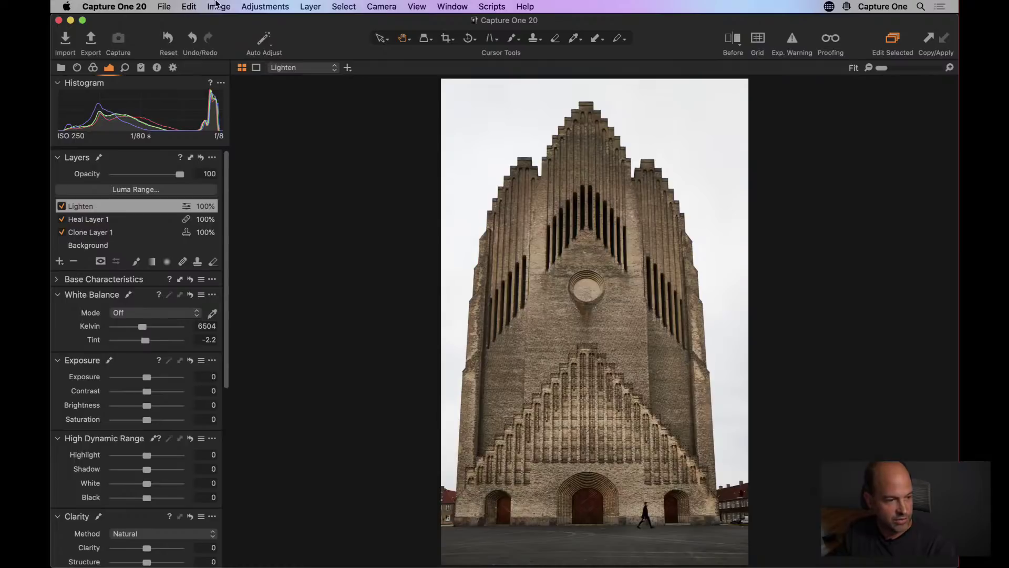
pyautogui.click(189, 6)
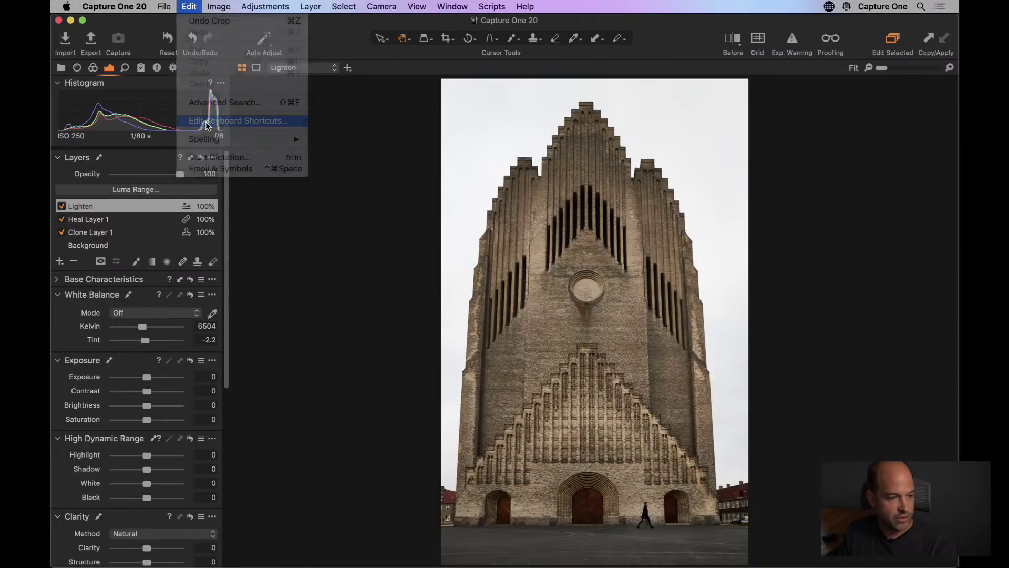
pyautogui.click(206, 121)
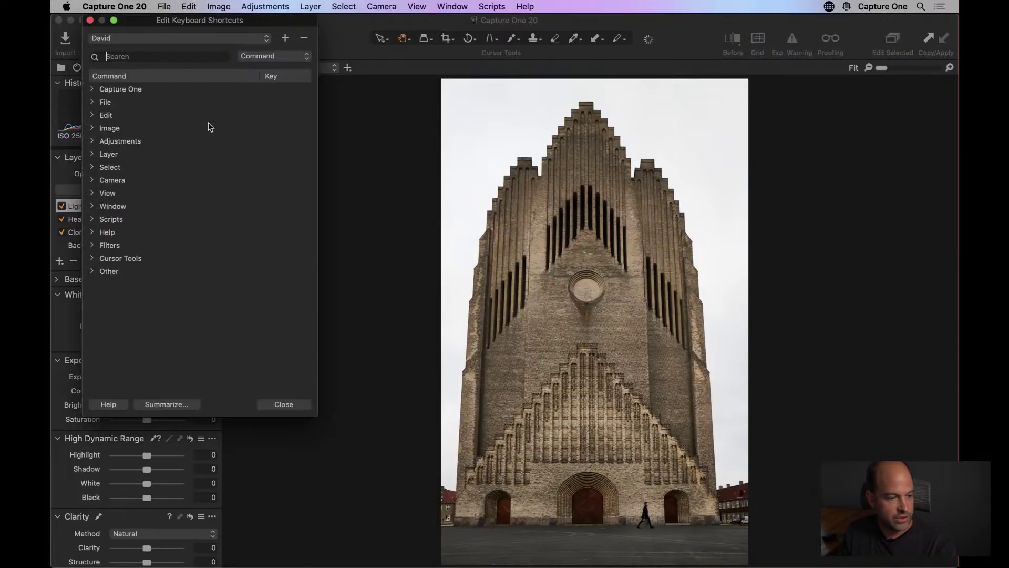
pyautogui.click(151, 57)
pyautogui.write('clone')
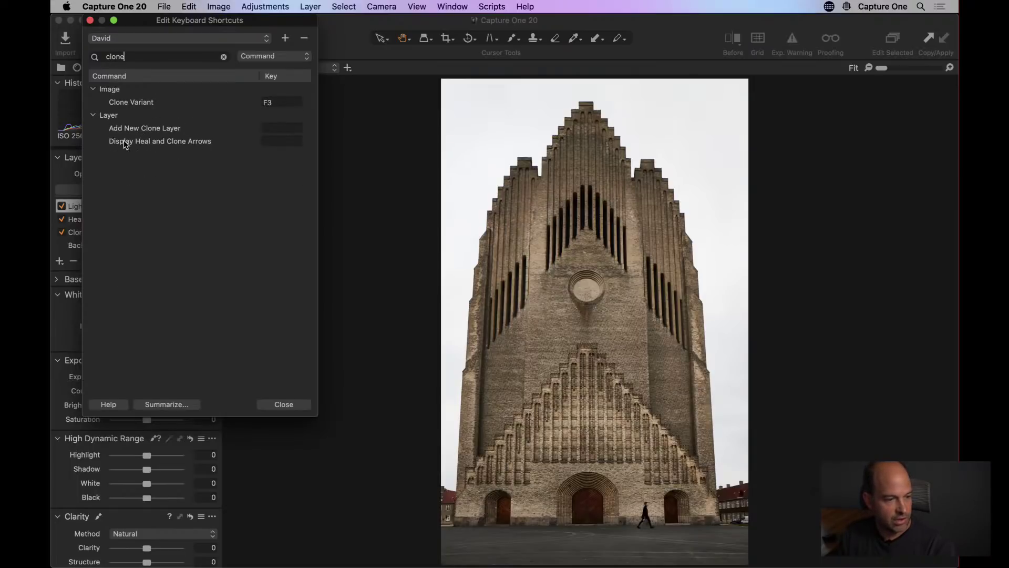
# Step: Search the keyboard shortcut commands for "brush"
pyautogui.press('BackSpace')
pyautogui.press('BackSpace')
pyautogui.press('BackSpace')
pyautogui.press('BackSpace')
pyautogui.press('BackSpace')
pyautogui.write('brush')
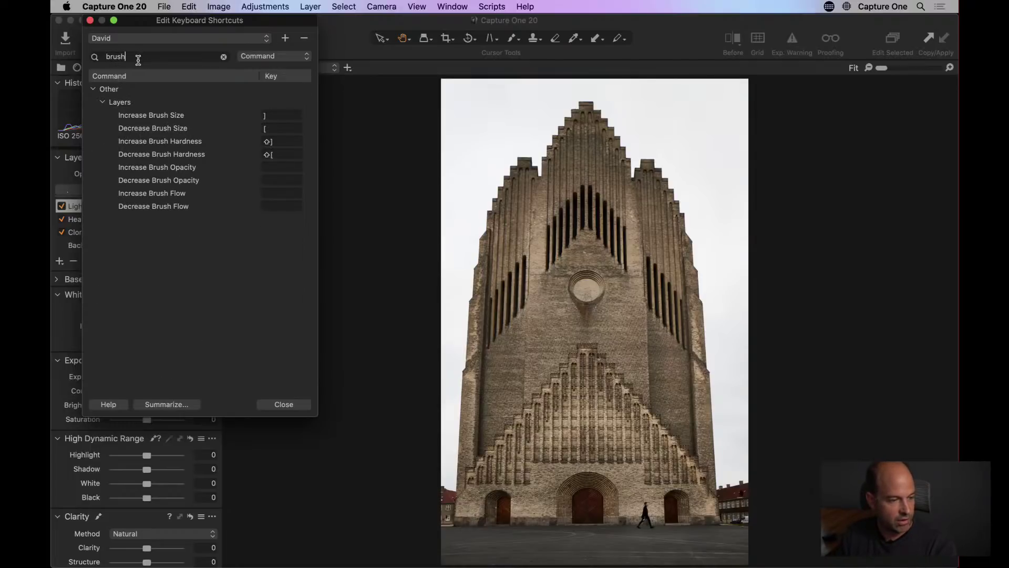
# Step: Search the keyboard shortcut commands for "heal" and close the shortcuts editor
pyautogui.press('BackSpace')
pyautogui.press('BackSpace')
pyautogui.press('BackSpace')
pyautogui.press('BackSpace')
pyautogui.press('BackSpace')
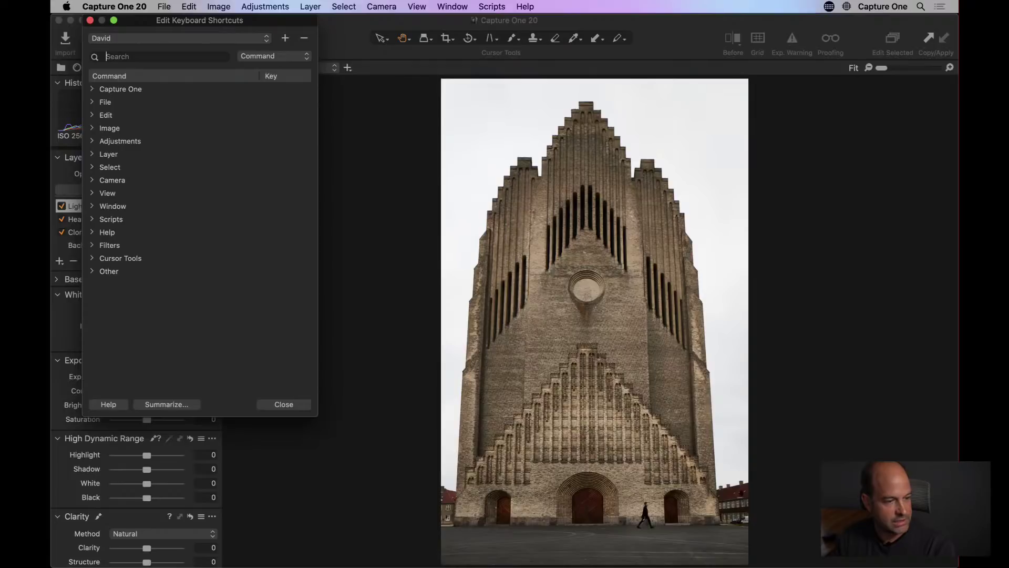
pyautogui.write('he')
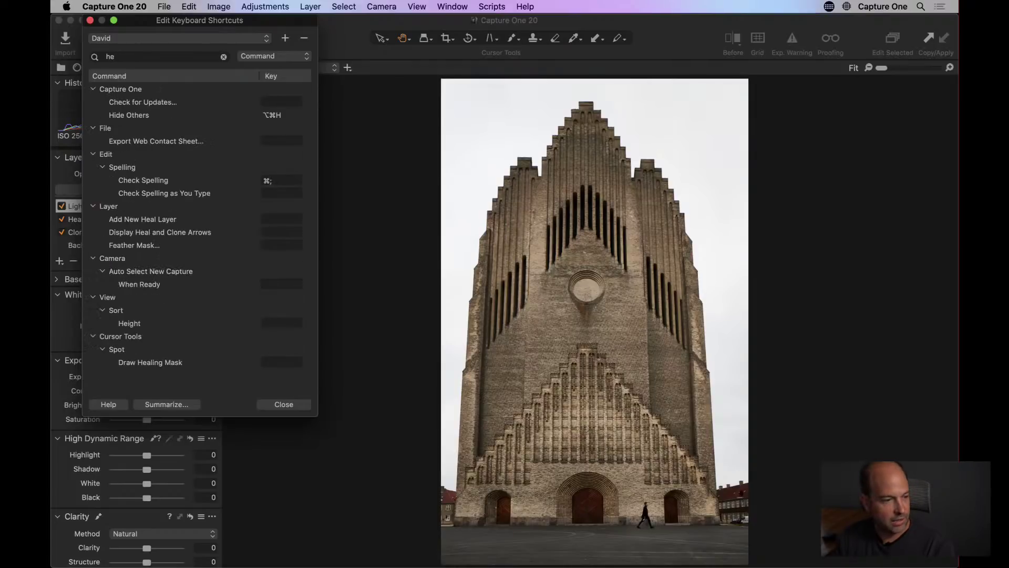
pyautogui.write('al')
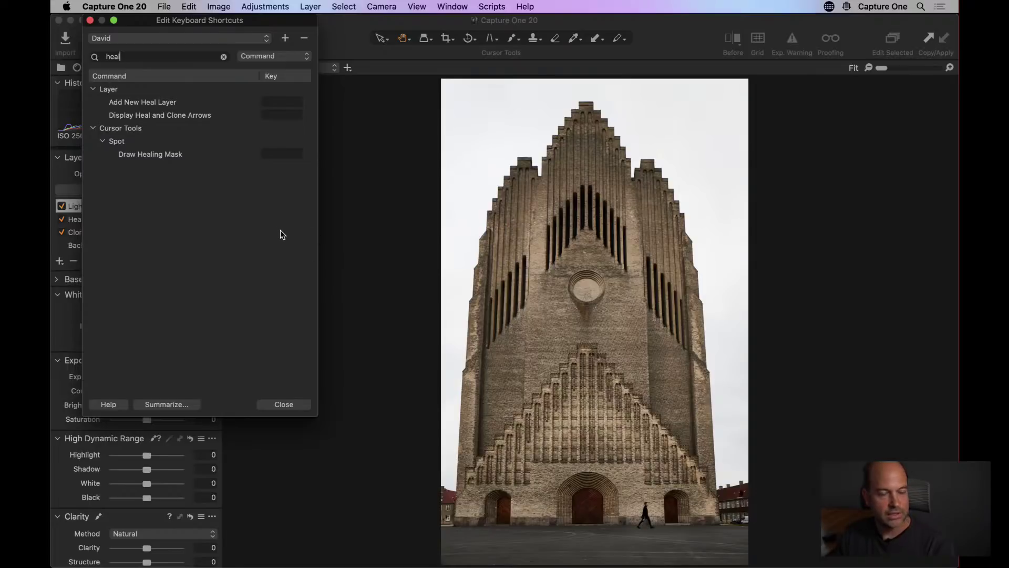
pyautogui.click(278, 406)
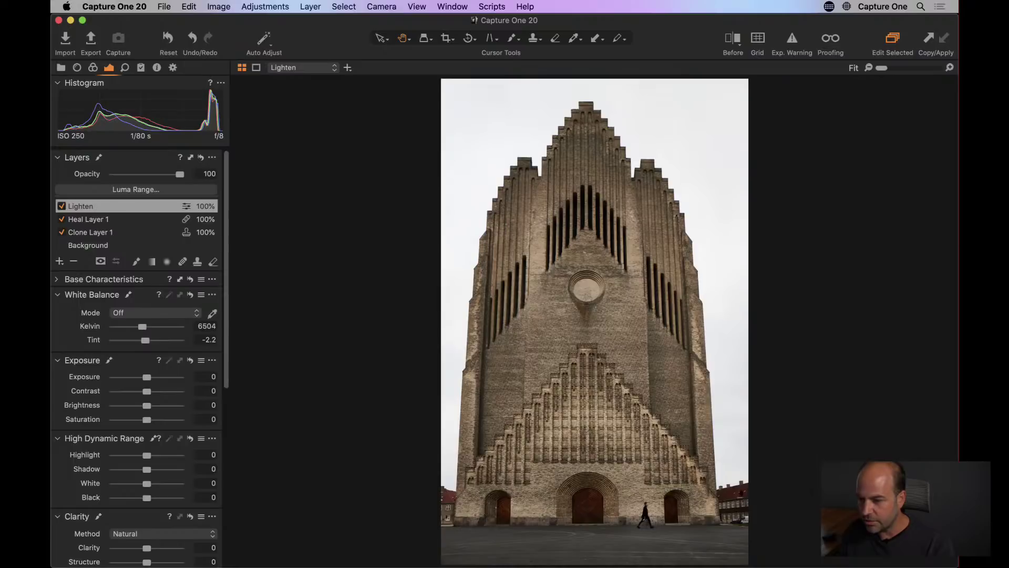
# Step: Move the crop's right edge inward so the church photo is about 11.89 in wide
pyautogui.click(318, 179)
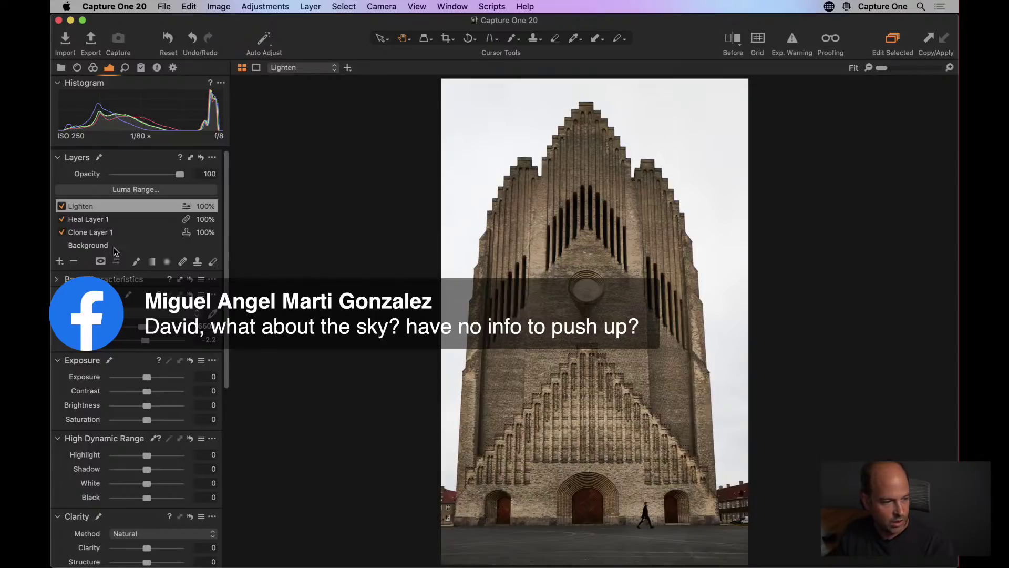
pyautogui.click(445, 38)
pyautogui.moveTo(726, 332); pyautogui.dragTo(719, 332)
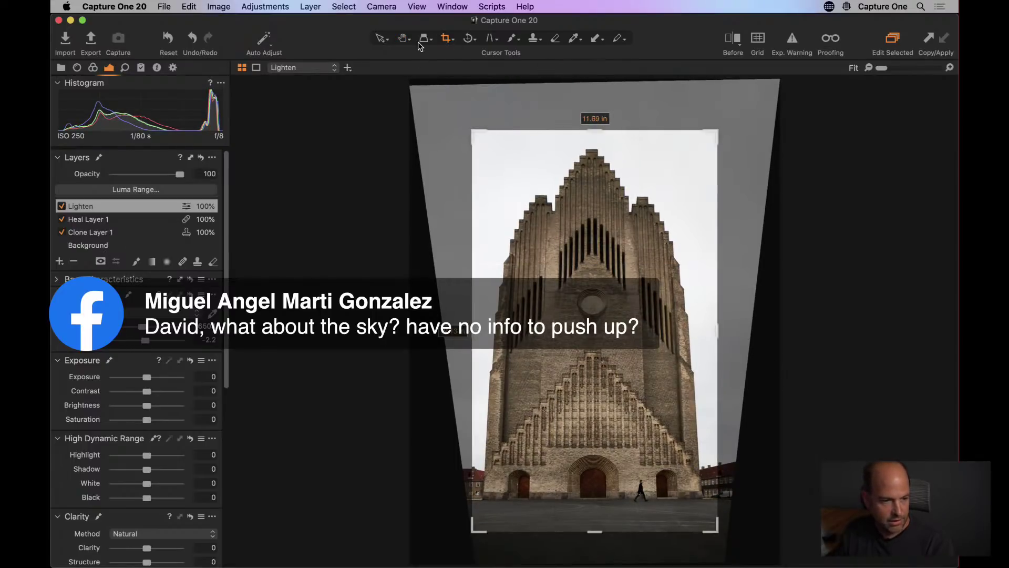
pyautogui.click(402, 40)
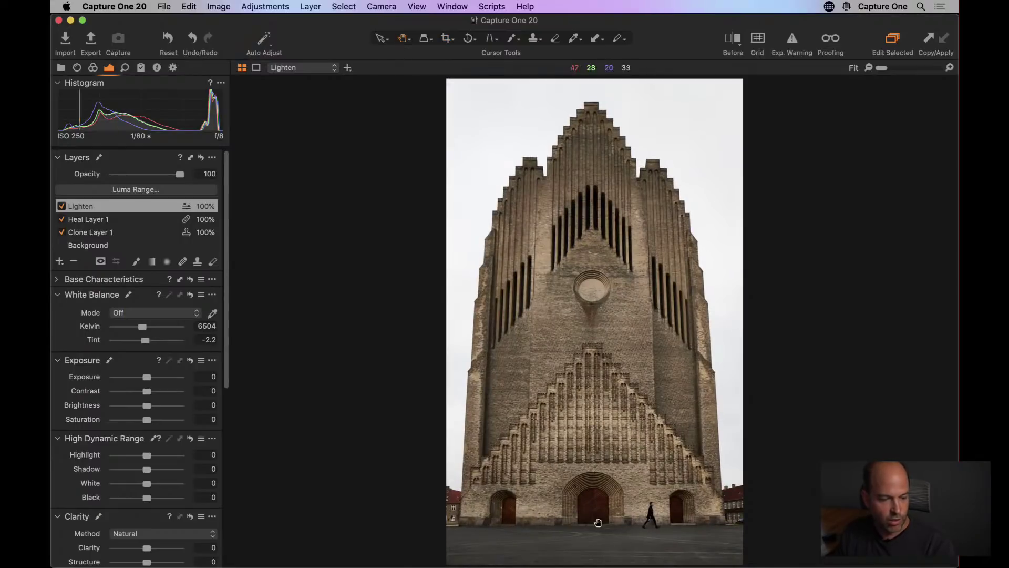
# Step: Add a new adjustment layer above Lighten and name it "Tarmac"
pyautogui.click(60, 263)
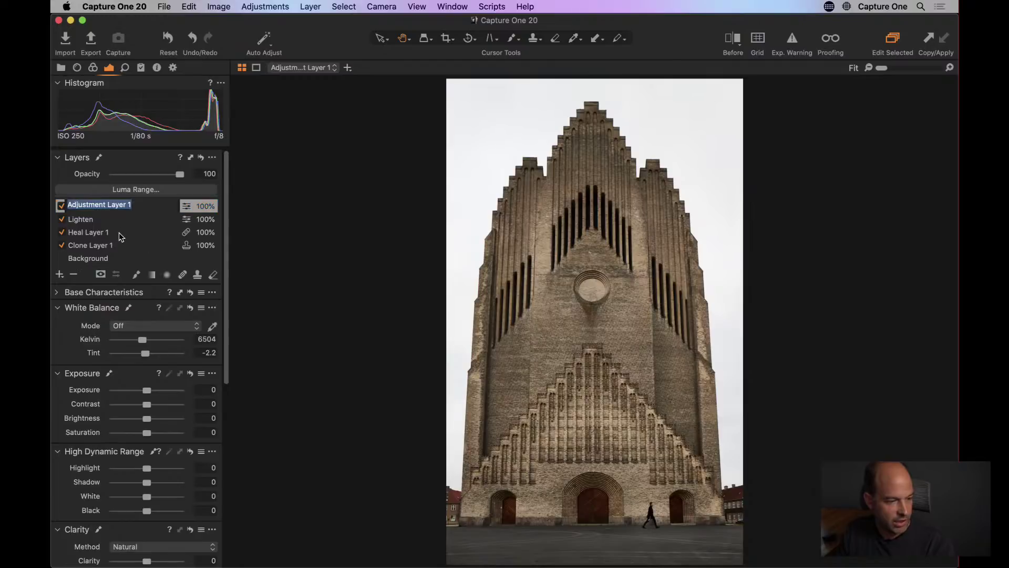
pyautogui.write('Tarmac')
pyautogui.press('Return')
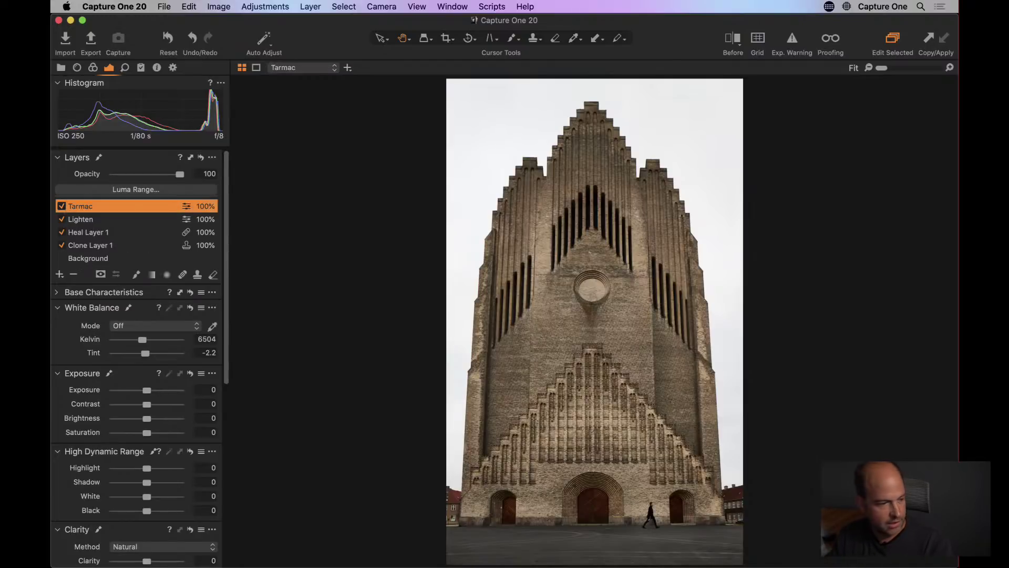
# Step: Mask the tarmac foreground with an upward linear gradient, lowering its upper edge to just above the base of the doors
pyautogui.click(153, 275)
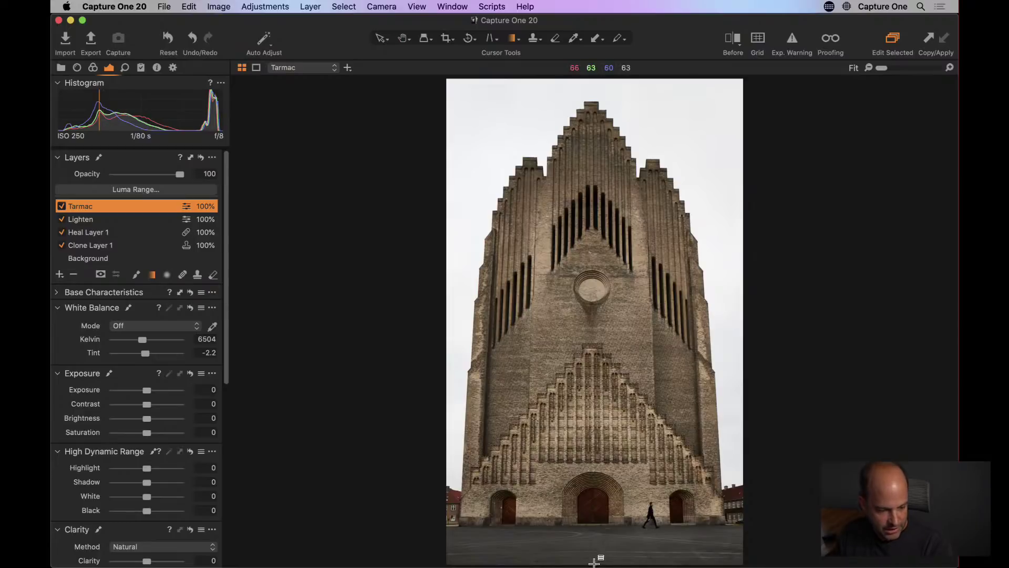
pyautogui.moveTo(595, 561); pyautogui.dragTo(594, 487)
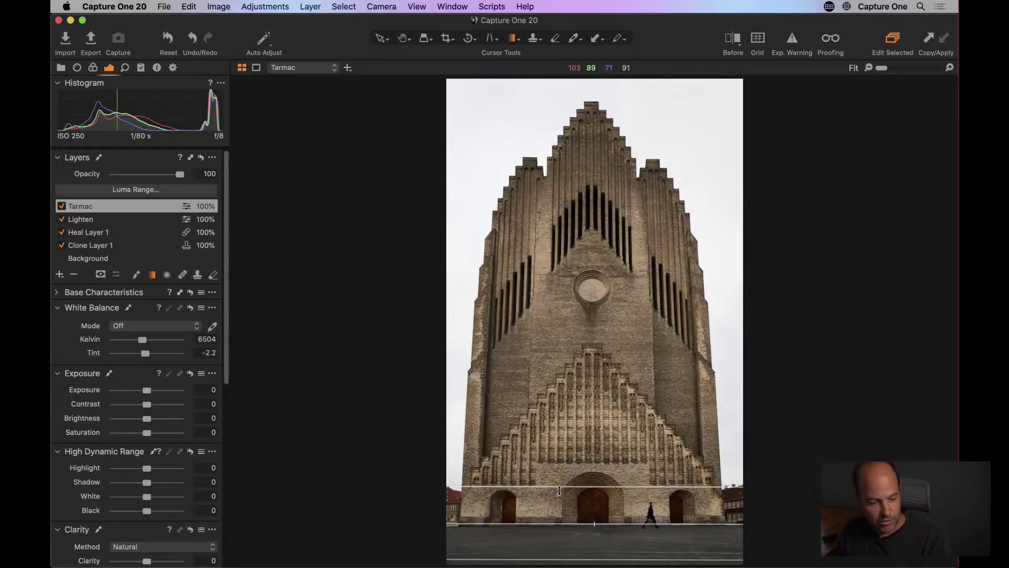
pyautogui.moveTo(558, 488); pyautogui.dragTo(559, 514)
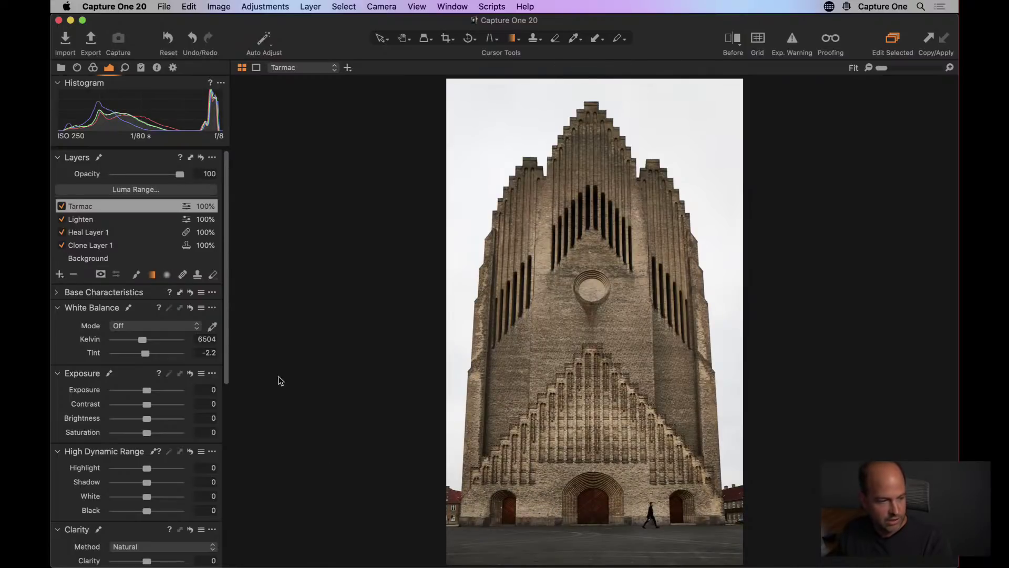
# Step: Set the Tarmac layer's Brightness to -4, Highlight and White to 100, Shadow to -18, Black to -12 and Clarity to 100
pyautogui.scroll(-5, 150, 430)
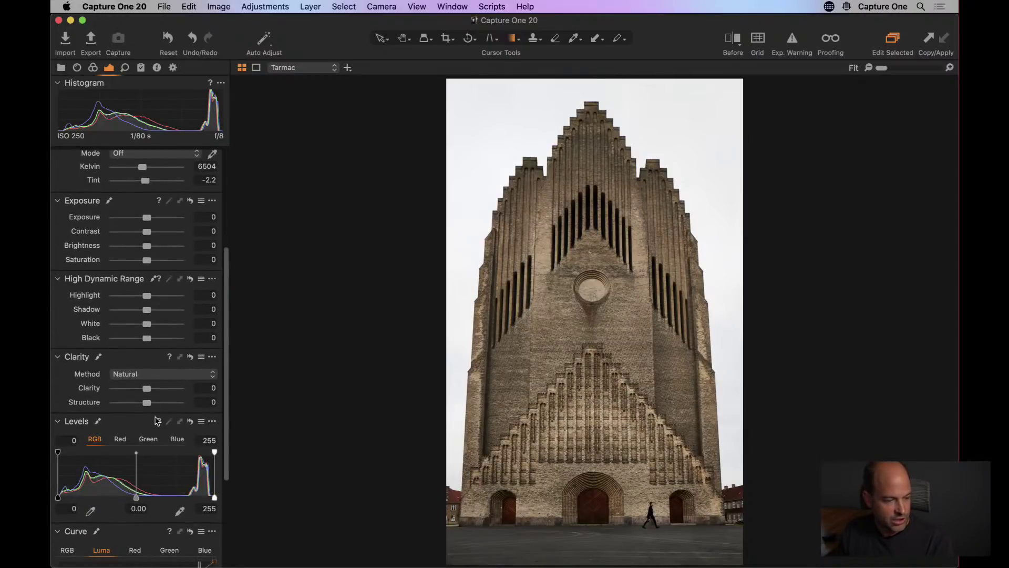
pyautogui.moveTo(150, 393); pyautogui.dragTo(174, 392)
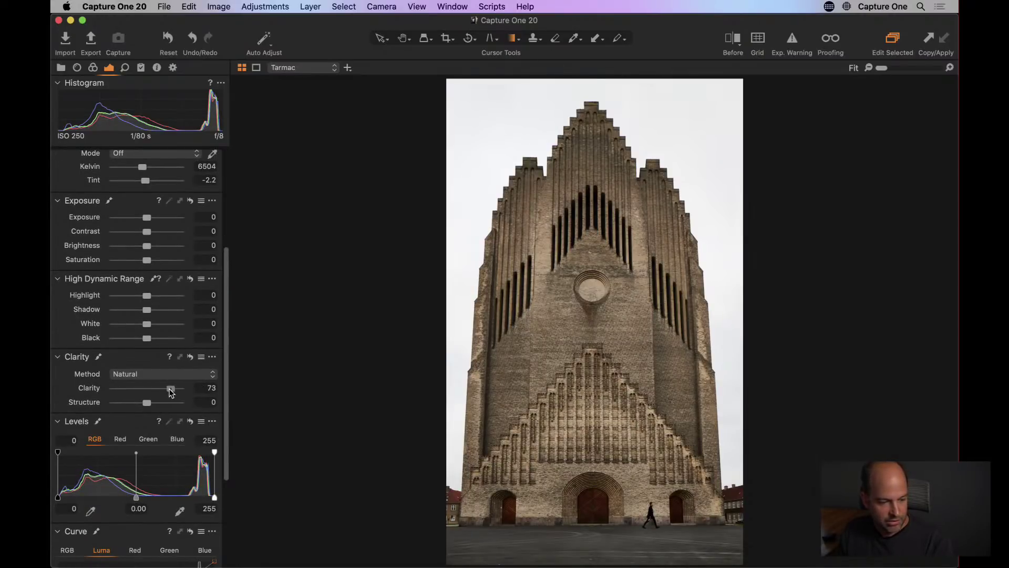
pyautogui.moveTo(146, 247); pyautogui.dragTo(143, 247)
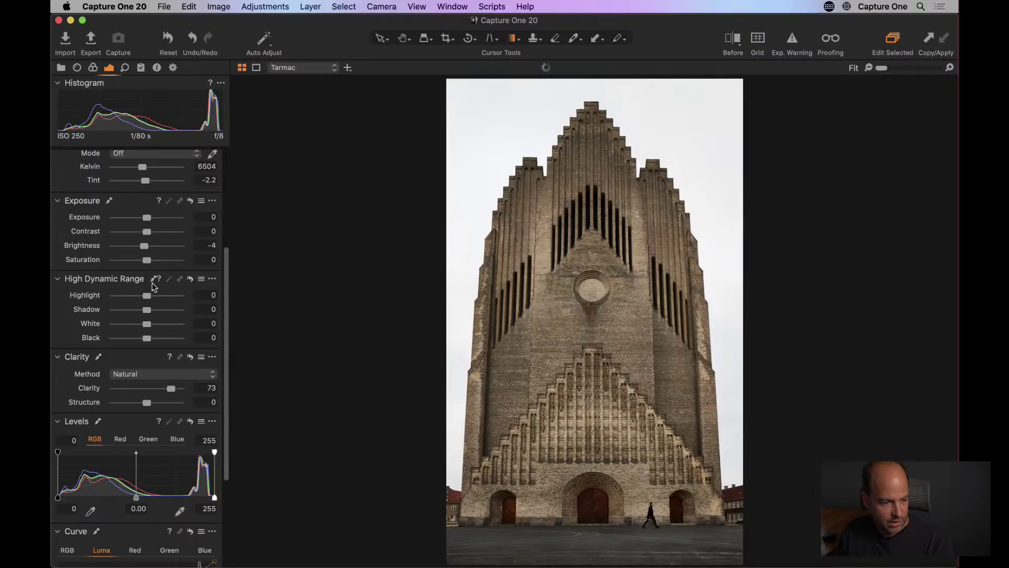
pyautogui.moveTo(147, 325); pyautogui.dragTo(216, 306)
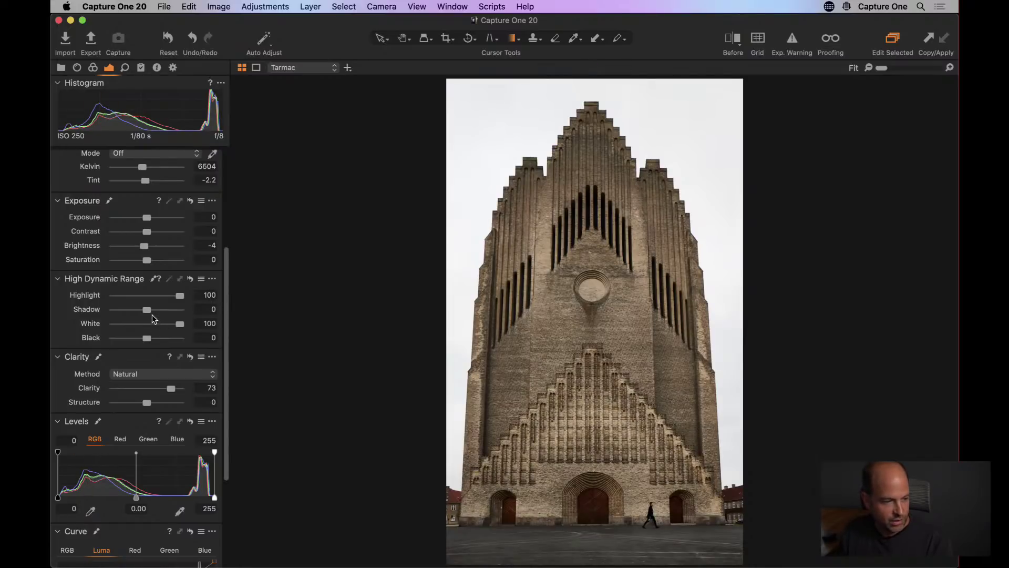
pyautogui.moveTo(147, 313); pyautogui.dragTo(142, 338)
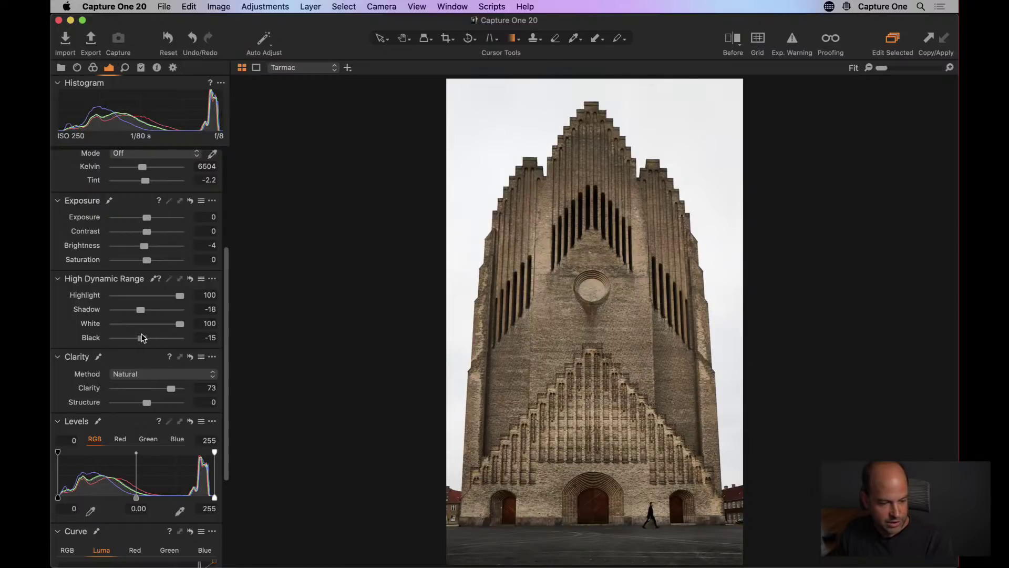
pyautogui.moveTo(176, 394); pyautogui.dragTo(186, 393)
# Step: Compare the photo with and without the Tarmac layer, in full view and at 100% on the foreground
pyautogui.scroll(6, 150, 426)
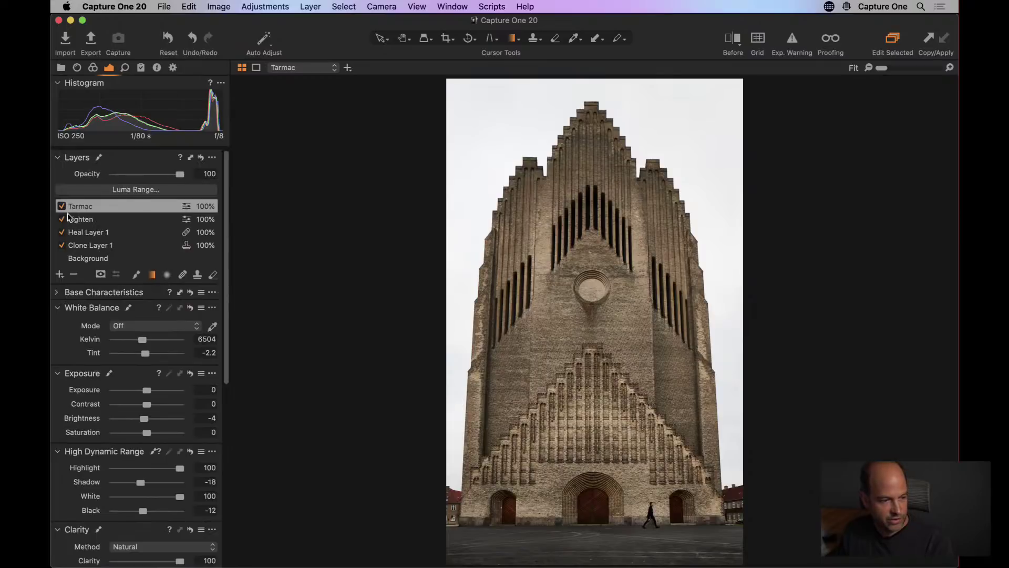
pyautogui.click(62, 207)
pyautogui.click(61, 207)
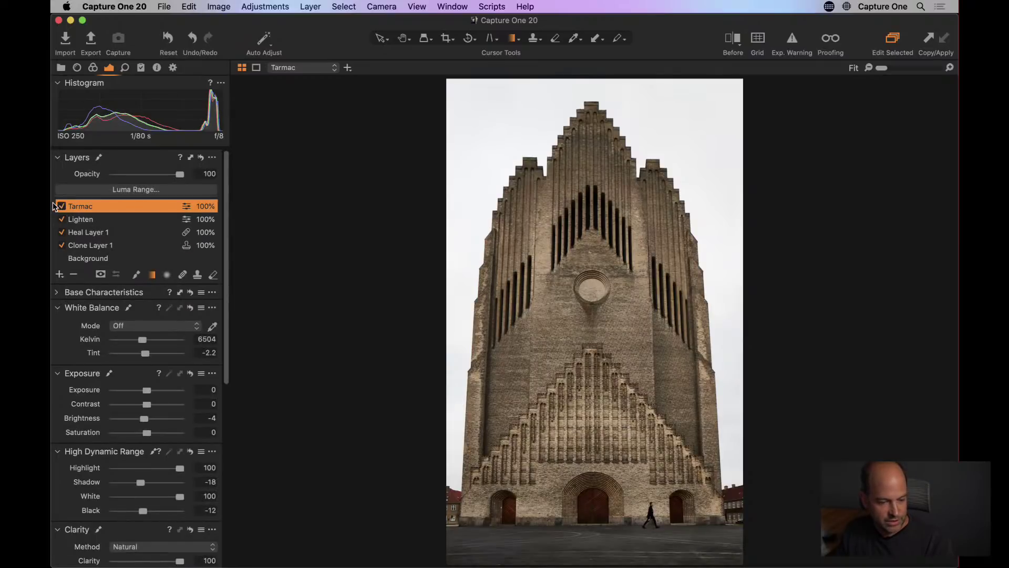
pyautogui.click(61, 207)
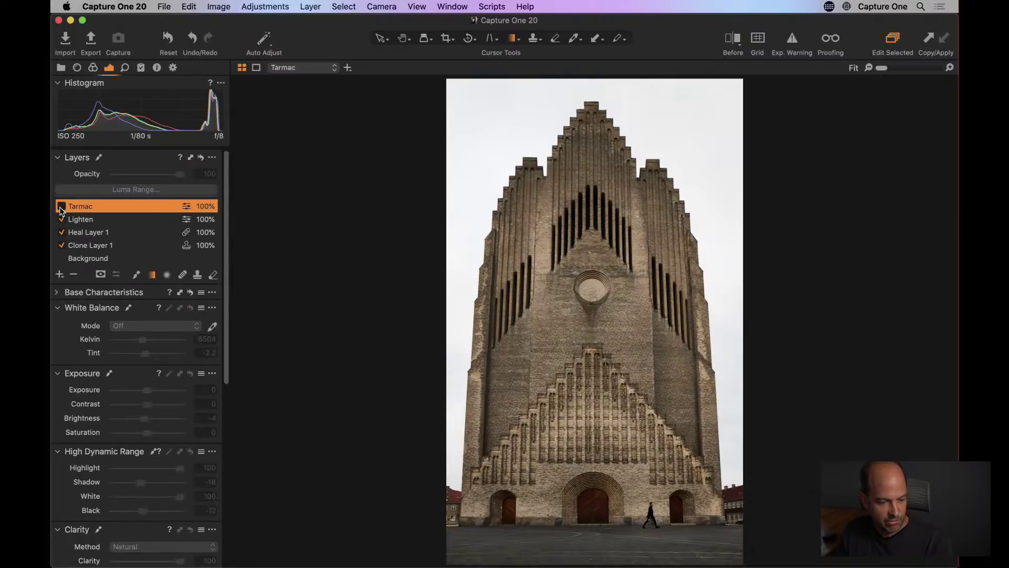
pyautogui.click(61, 208)
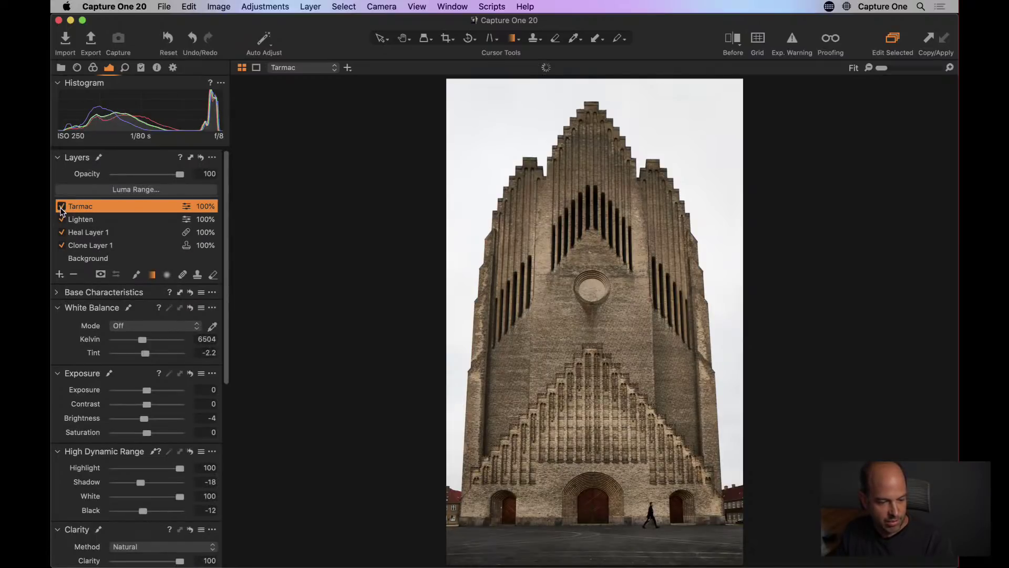
pyautogui.click(561, 542)
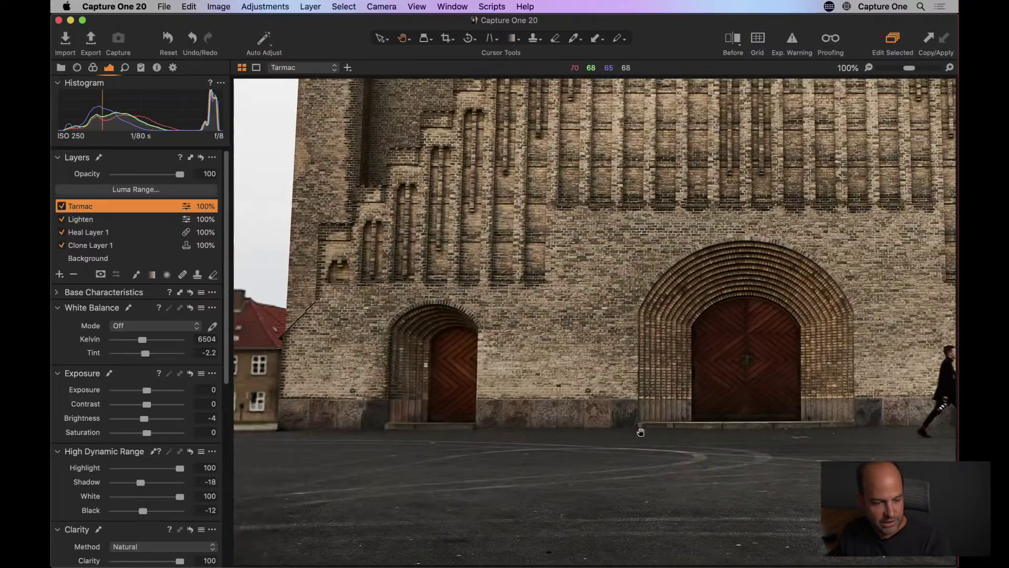
pyautogui.click(61, 205)
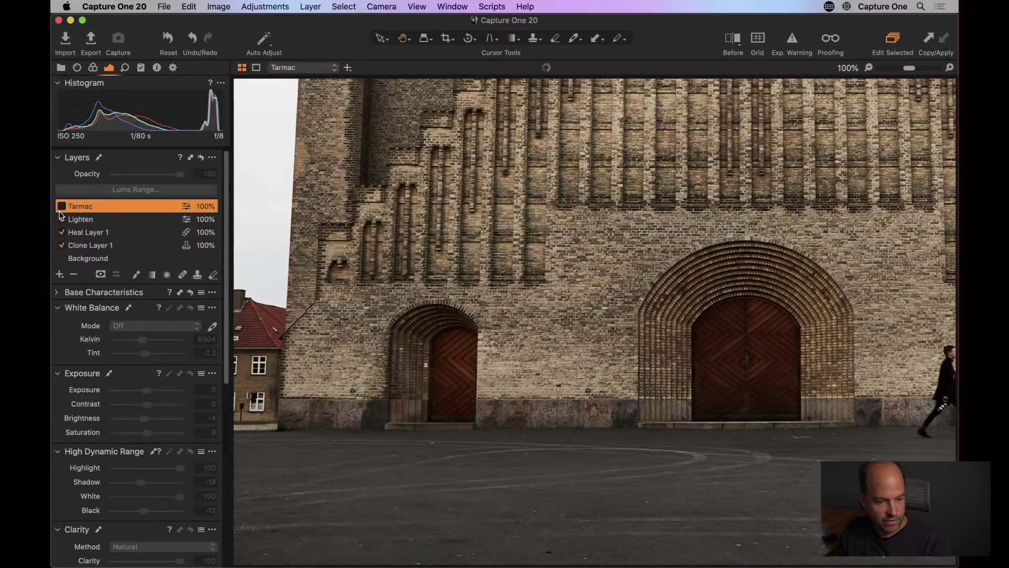
pyautogui.click(61, 206)
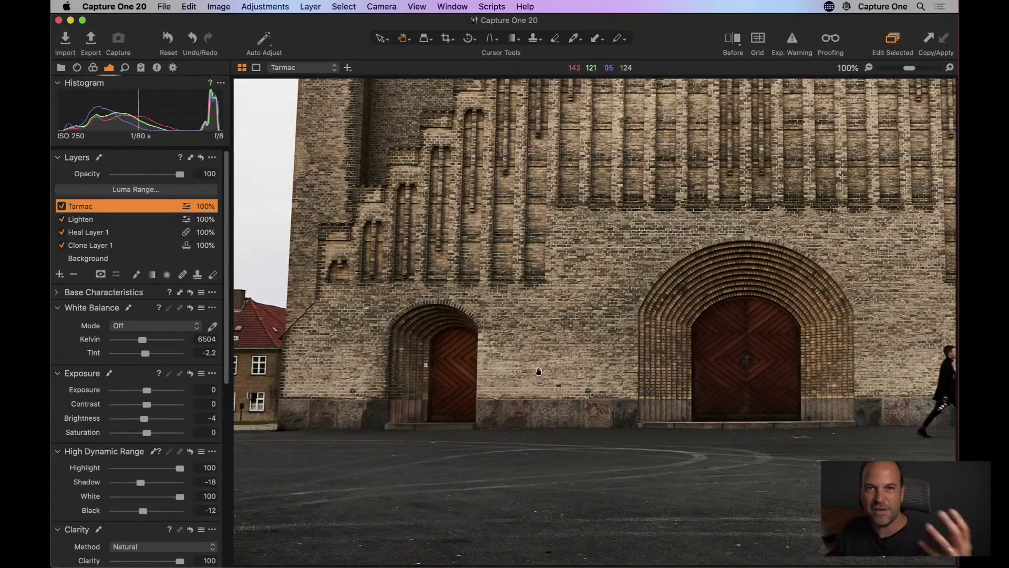
pyautogui.click(575, 397)
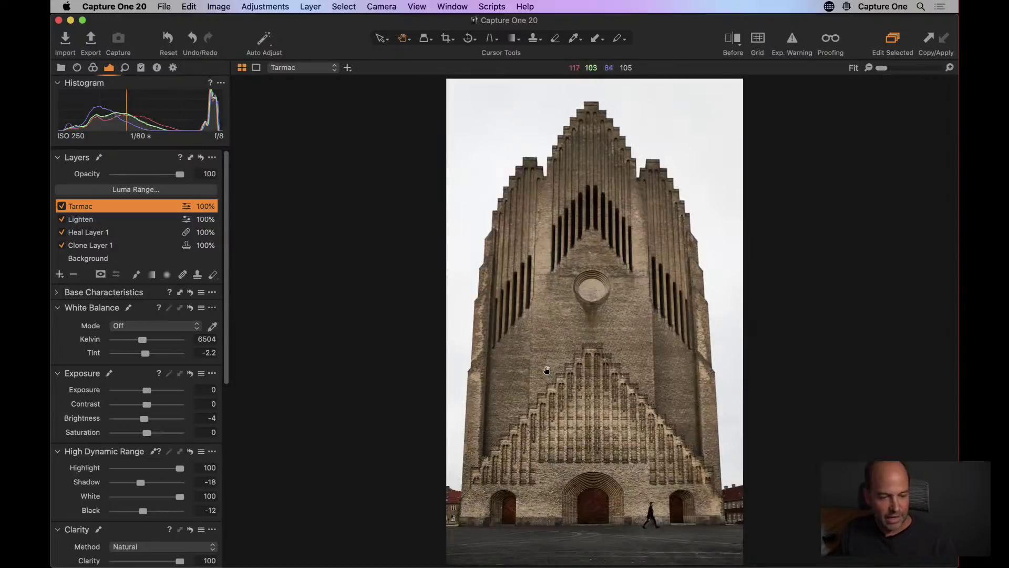
# Step: Set the Background layer's High Dynamic Range Highlight to -14 after trying both extremes
pyautogui.click(108, 259)
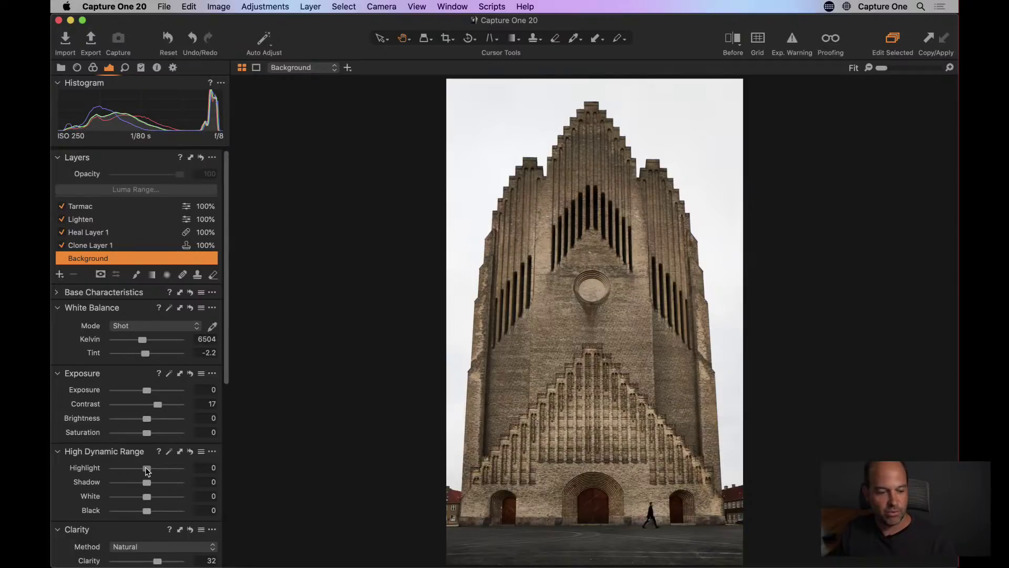
pyautogui.moveTo(147, 470); pyautogui.dragTo(53, 488)
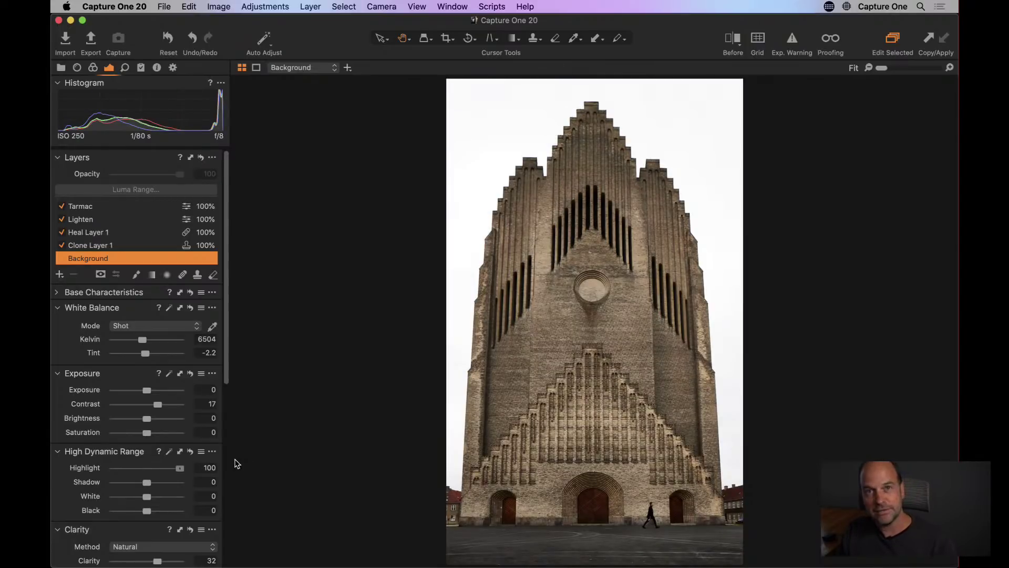
pyautogui.moveTo(113, 468); pyautogui.dragTo(146, 474)
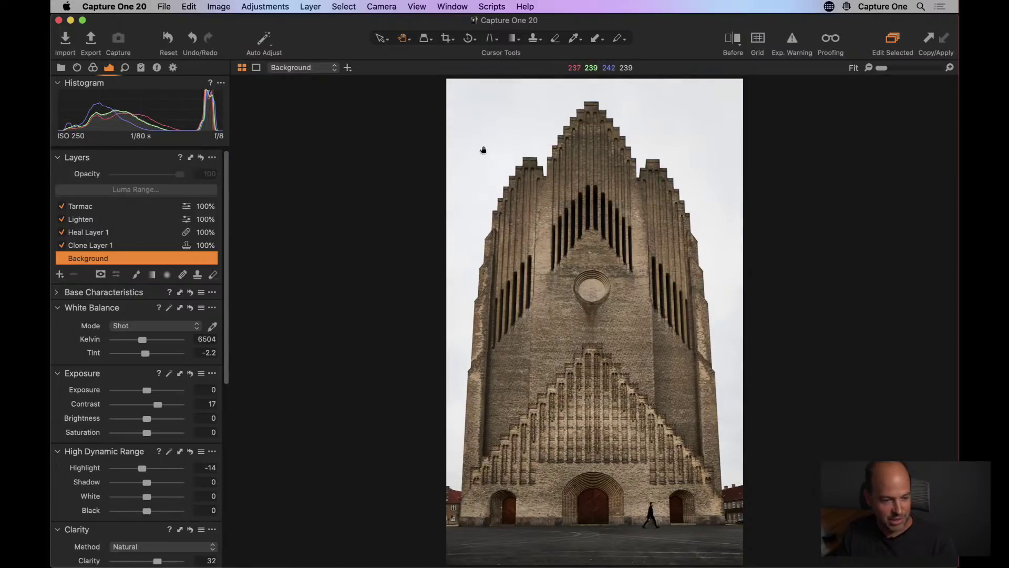
# Step: Try a tint with the highlight color balance wheel on the Background layer and reset it
pyautogui.click(93, 67)
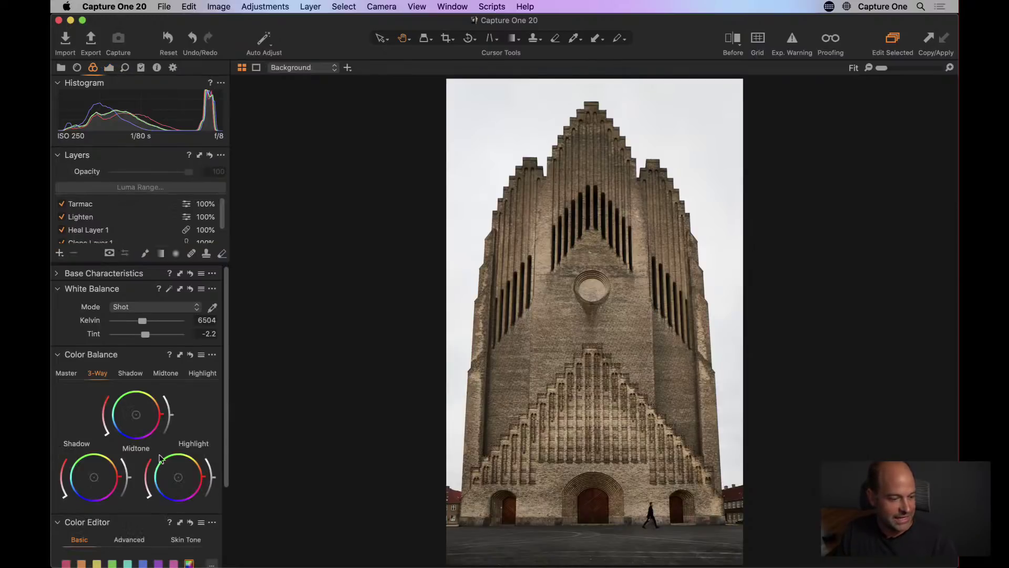
pyautogui.moveTo(182, 480)
pyautogui.mouseDown()
pyautogui.moveTo(184, 470)
pyautogui.moveTo(182, 485)
pyautogui.mouseUp()
pyautogui.doubleClick(182, 485)
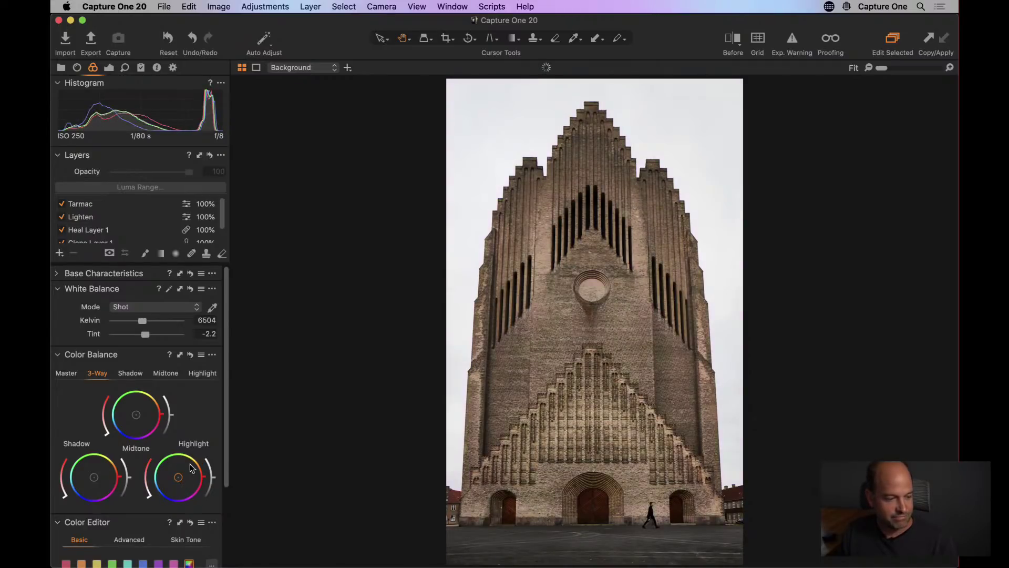
pyautogui.click(109, 68)
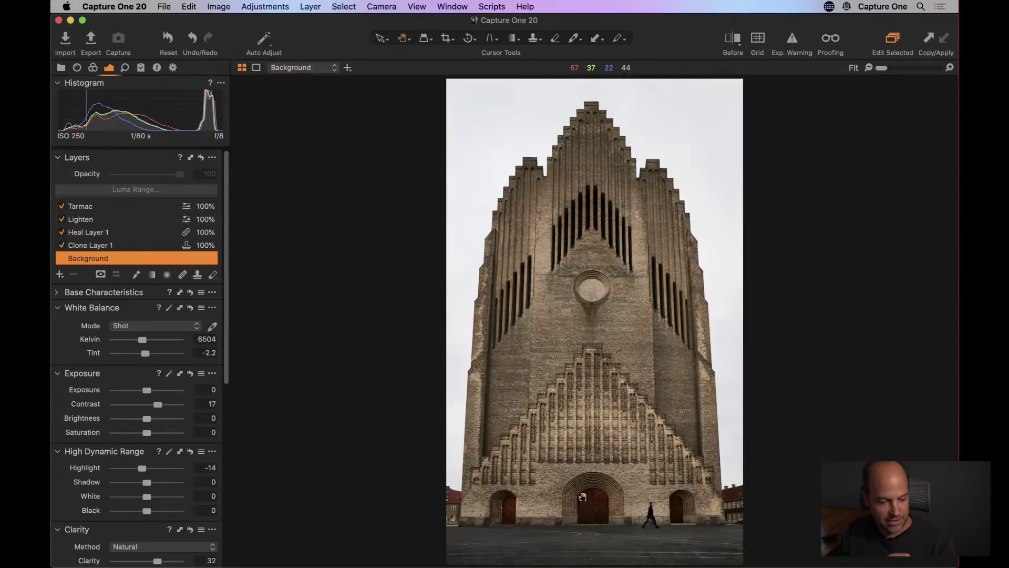
pyautogui.click(98, 222)
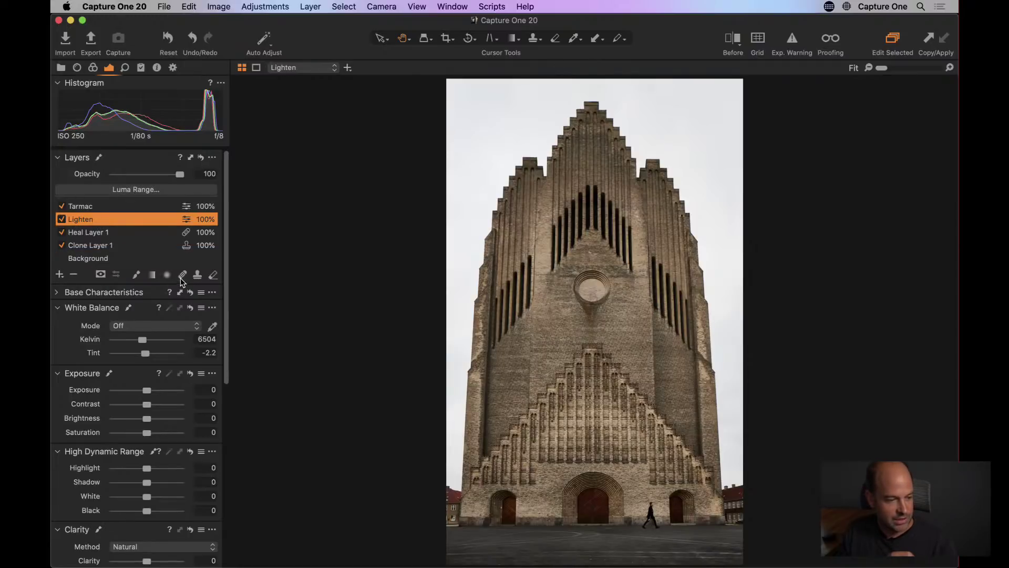
pyautogui.click(137, 274)
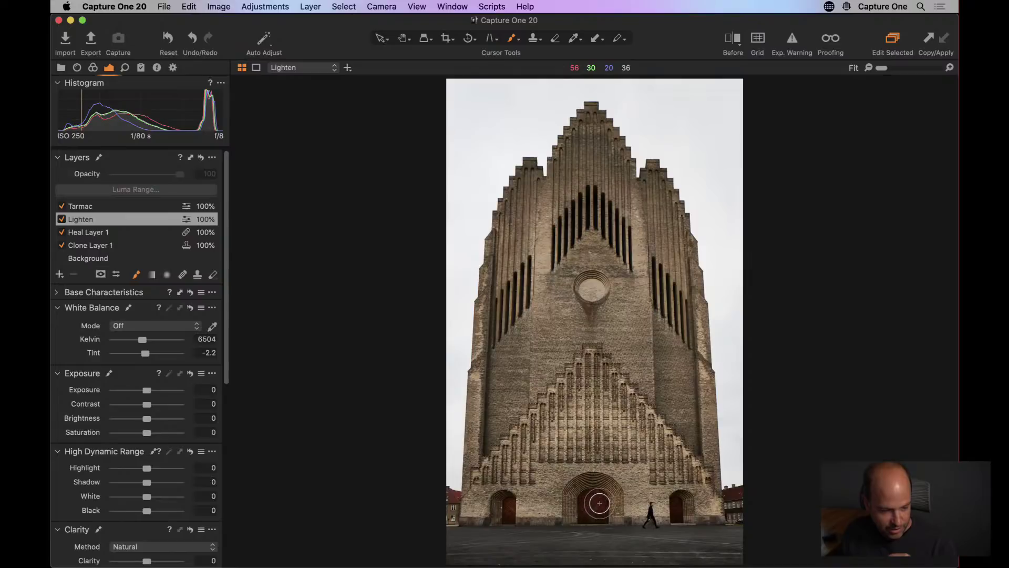
pyautogui.click(500, 509)
pyautogui.moveTo(716, 502)
pyautogui.mouseDown()
pyautogui.moveTo(690, 511)
pyautogui.moveTo(680, 503)
pyautogui.mouseUp()
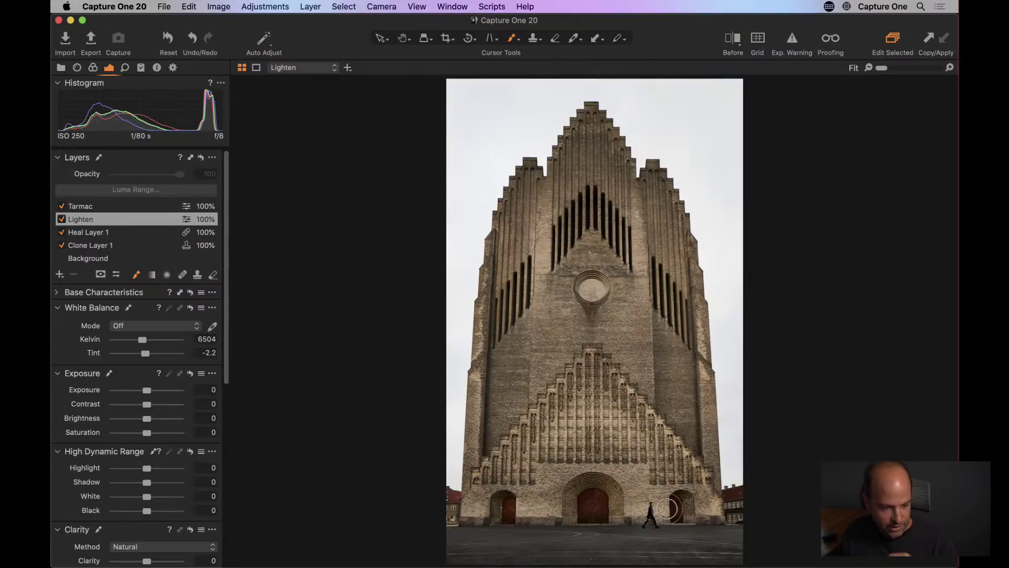
pyautogui.scroll(-1, 138, 239)
# Step: Sample the central door's red in the Background layer's advanced Color Editor and extend the selected saturation range to the wheel's centre
pyautogui.click(138, 238)
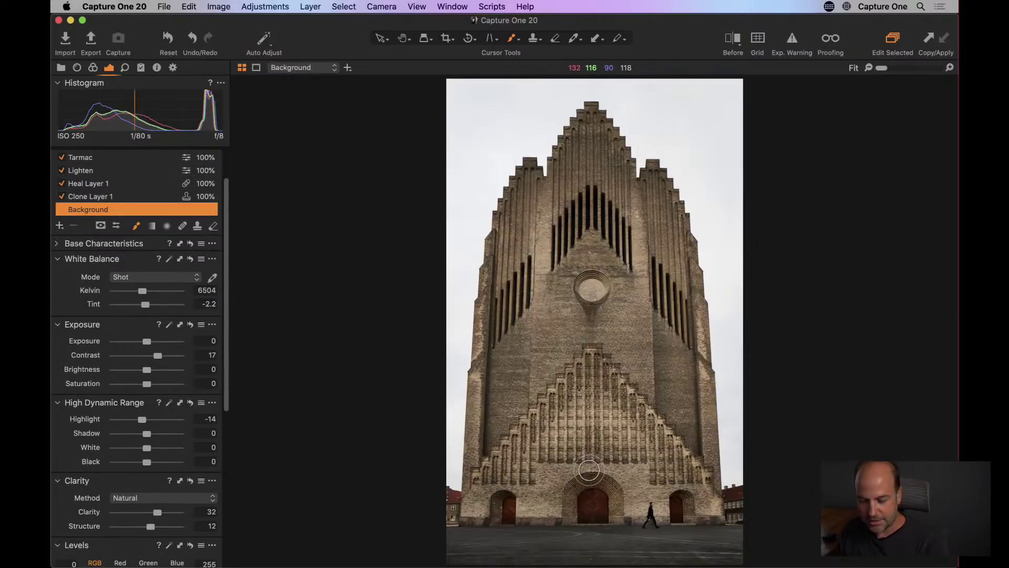
pyautogui.click(600, 479)
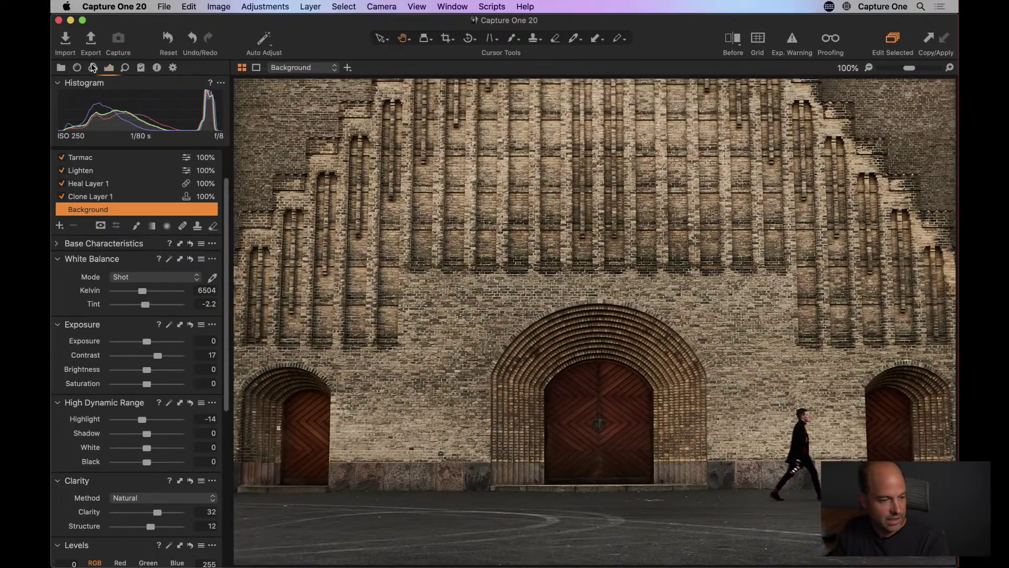
pyautogui.click(92, 67)
pyautogui.scroll(-5, 120, 385)
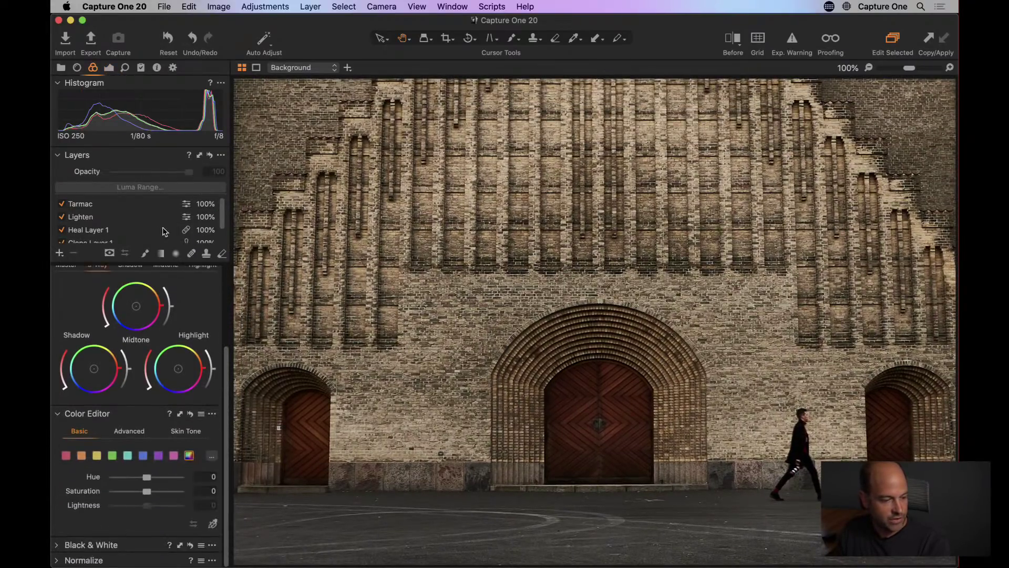
pyautogui.click(130, 434)
pyautogui.scroll(-7, 135, 368)
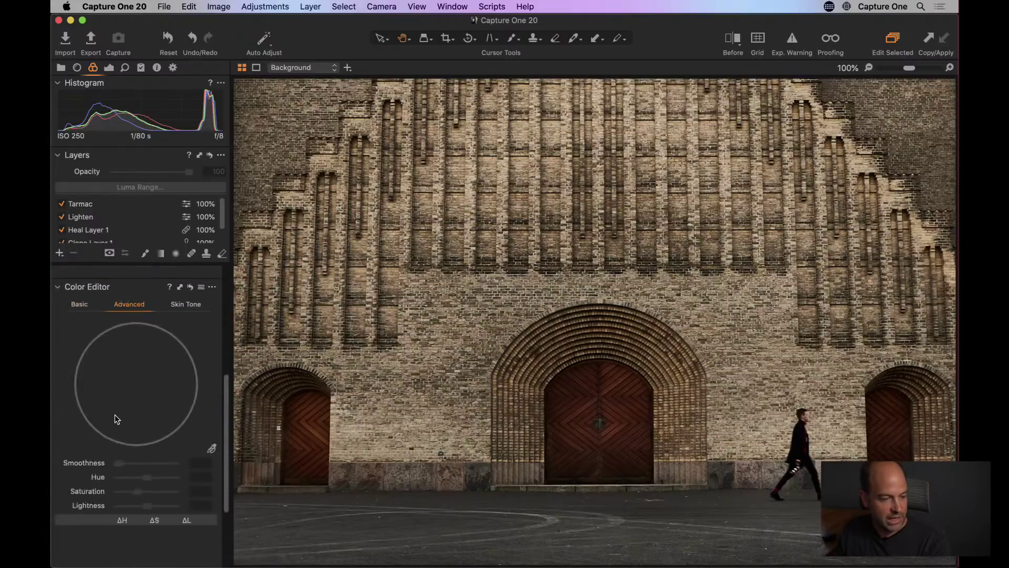
pyautogui.scroll(1, 135, 358)
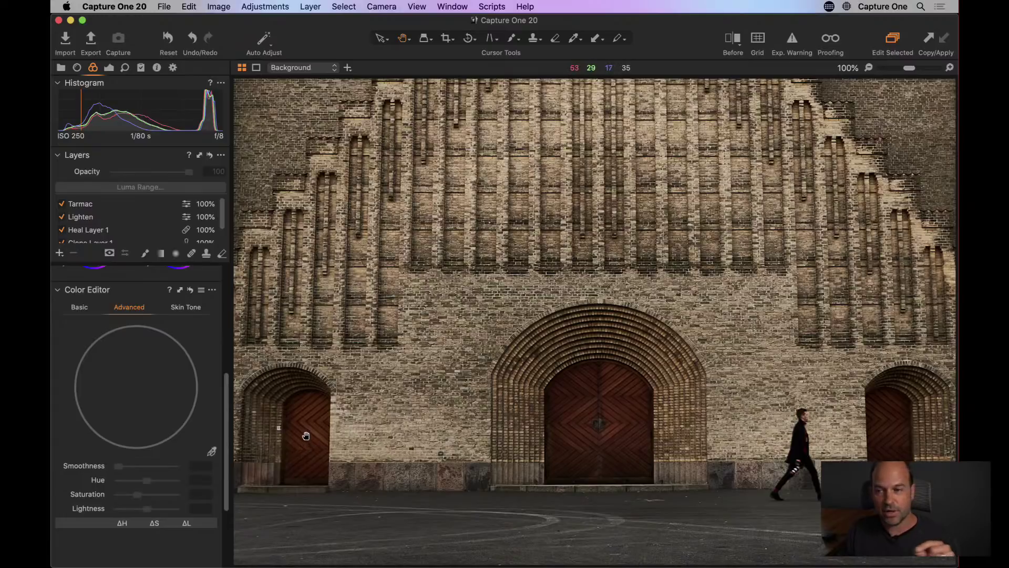
pyautogui.click(211, 452)
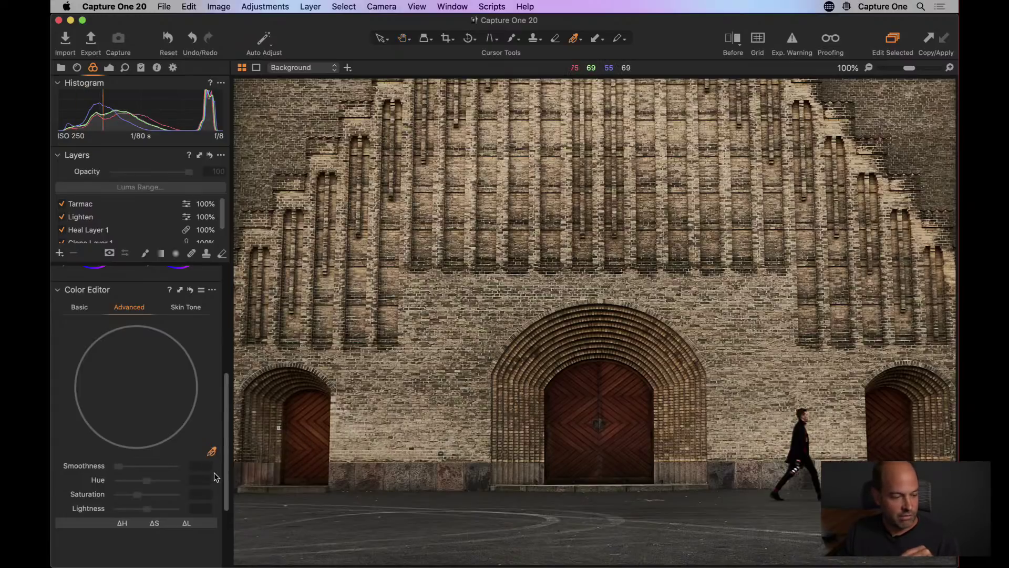
pyautogui.click(583, 401)
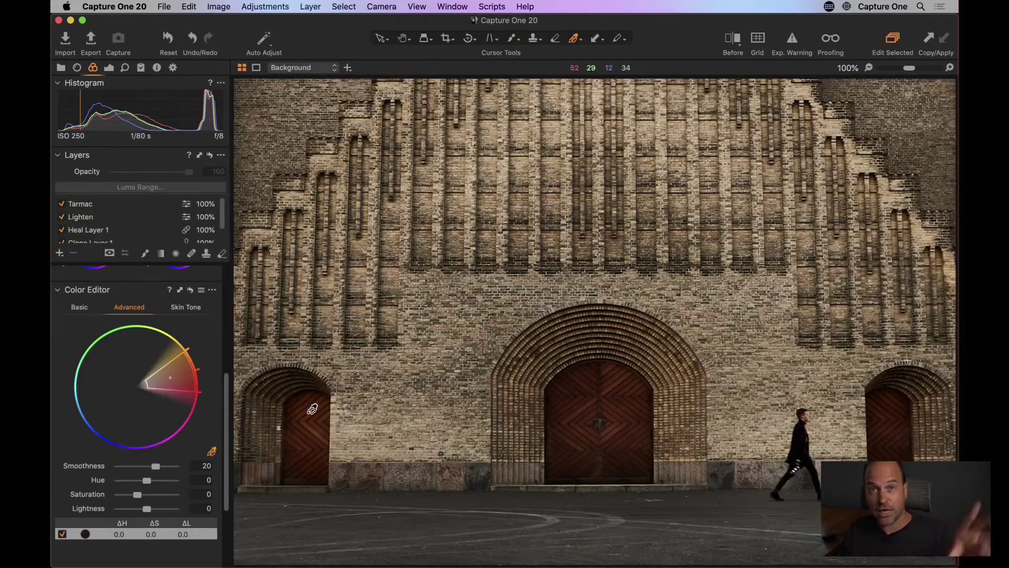
pyautogui.moveTo(150, 384); pyautogui.dragTo(137, 387)
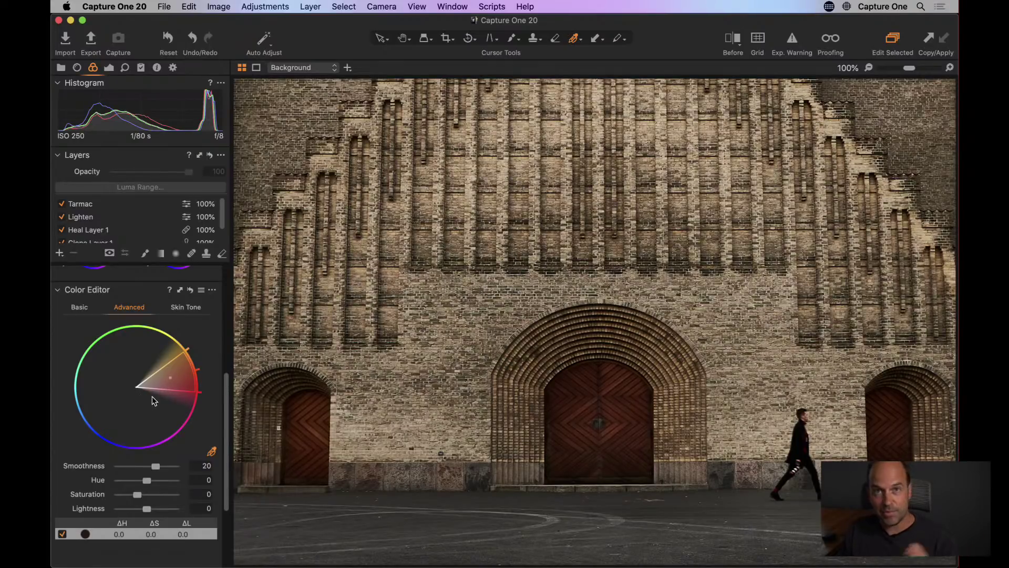
# Step: Preview the selected red range on the photo and narrow its saturation limits to exclude most of the brickwork, ending with the preview off
pyautogui.scroll(-5, 83, 430)
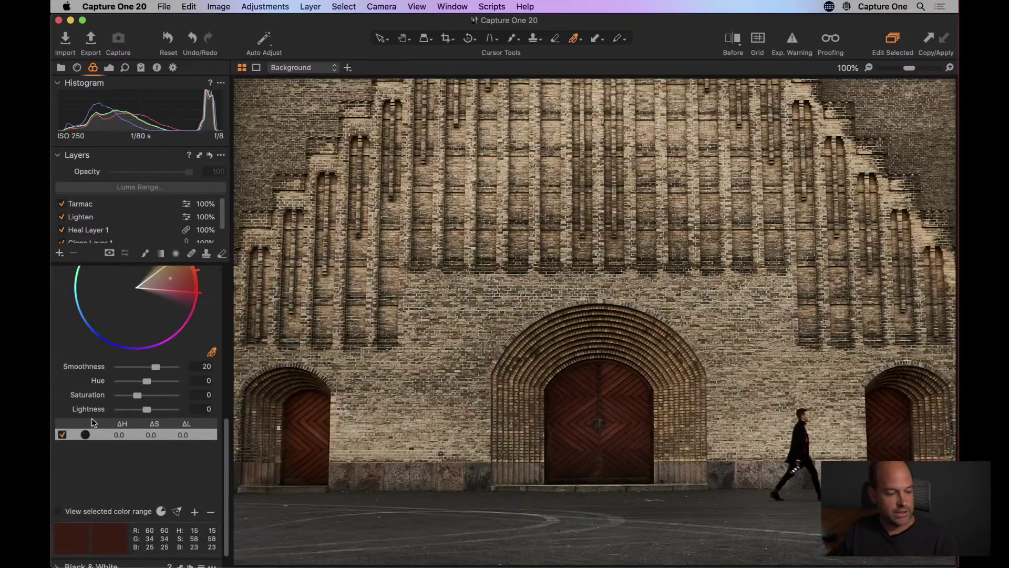
pyautogui.click(58, 512)
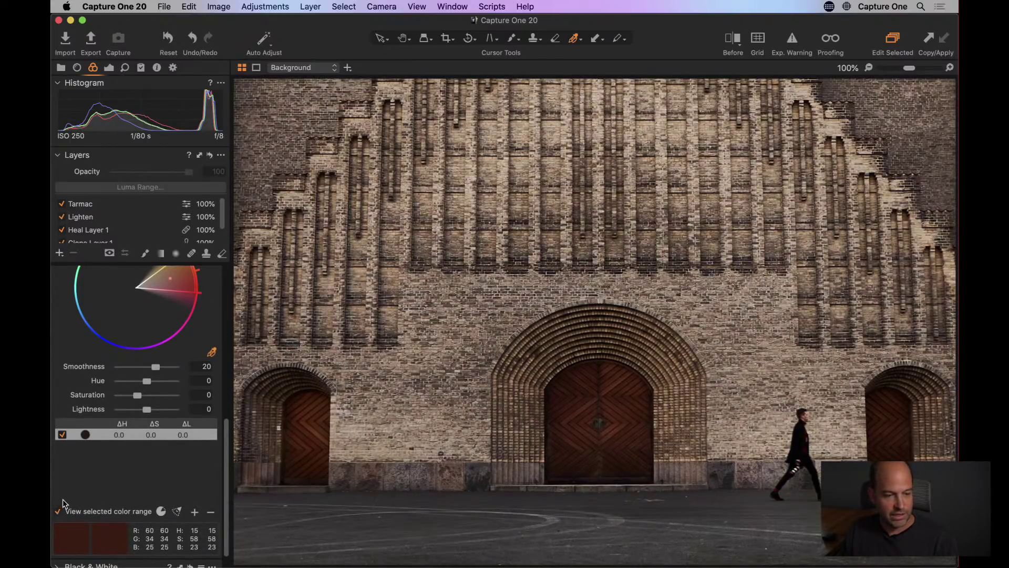
pyautogui.scroll(6, 189, 374)
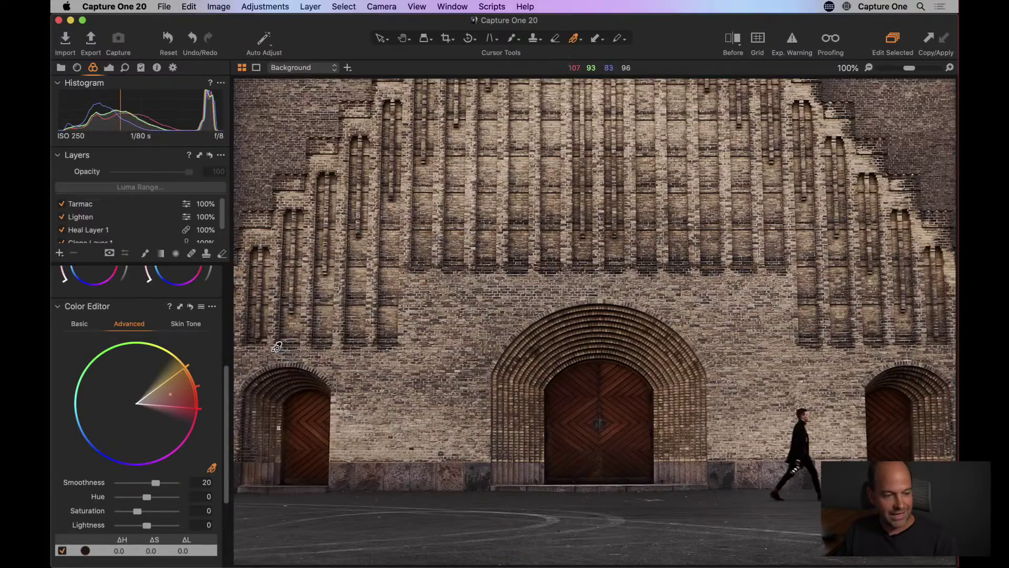
pyautogui.scroll(-5, 108, 447)
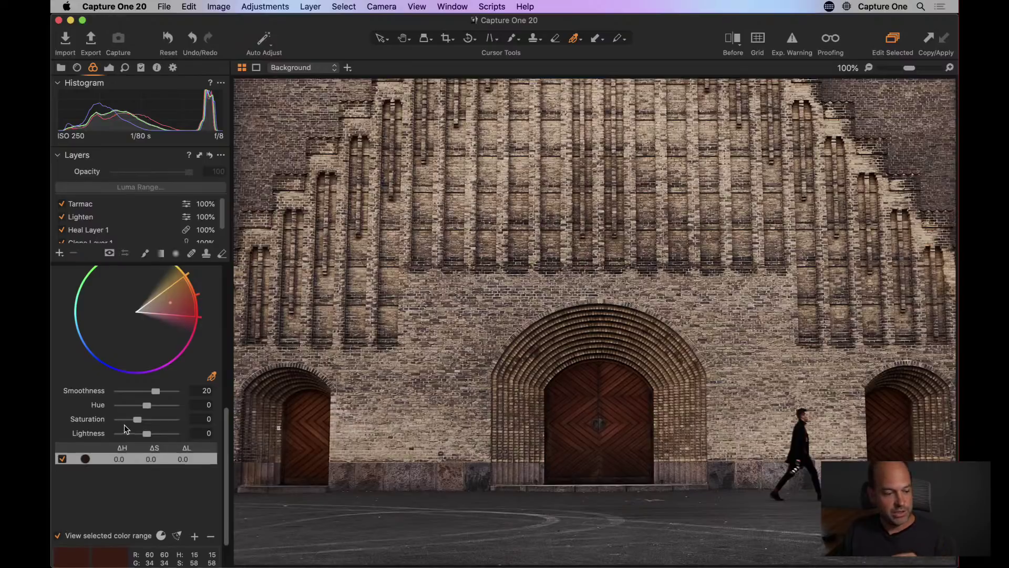
pyautogui.scroll(4, 140, 400)
pyautogui.moveTo(137, 379); pyautogui.dragTo(169, 377)
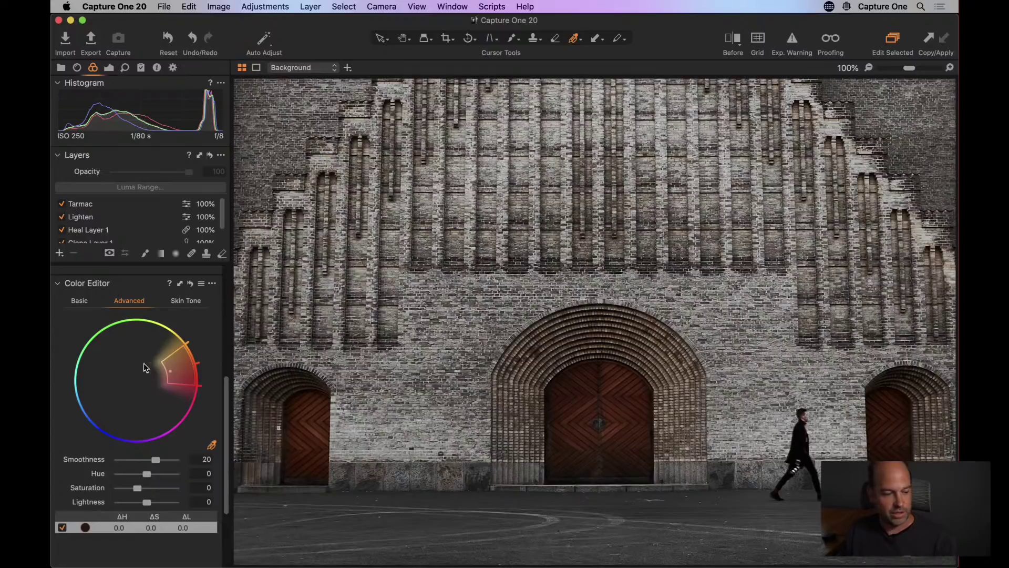
pyautogui.moveTo(166, 376)
pyautogui.mouseDown()
pyautogui.moveTo(111, 384)
pyautogui.moveTo(167, 380)
pyautogui.mouseUp()
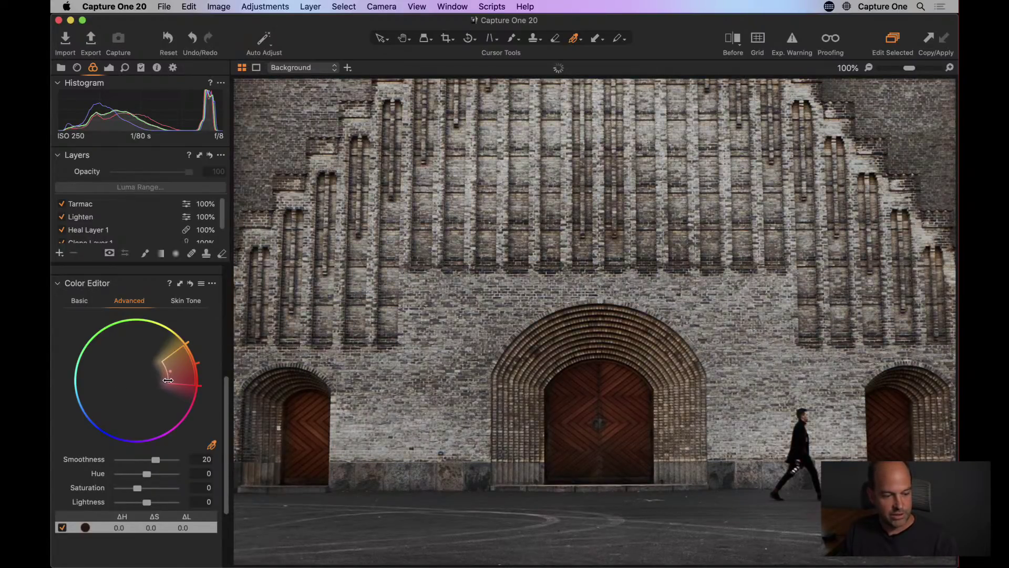
pyautogui.scroll(-5, 138, 421)
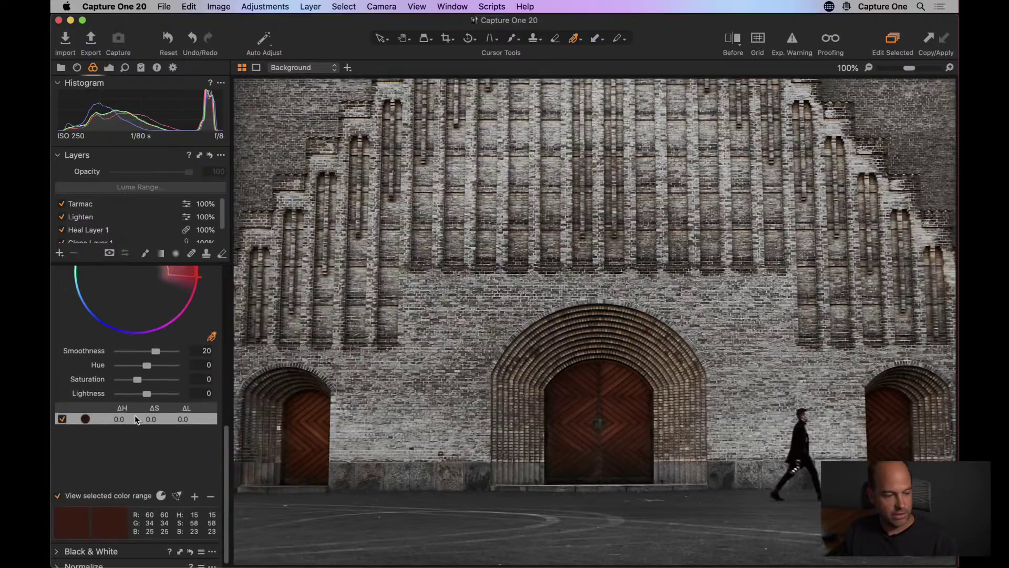
pyautogui.click(59, 490)
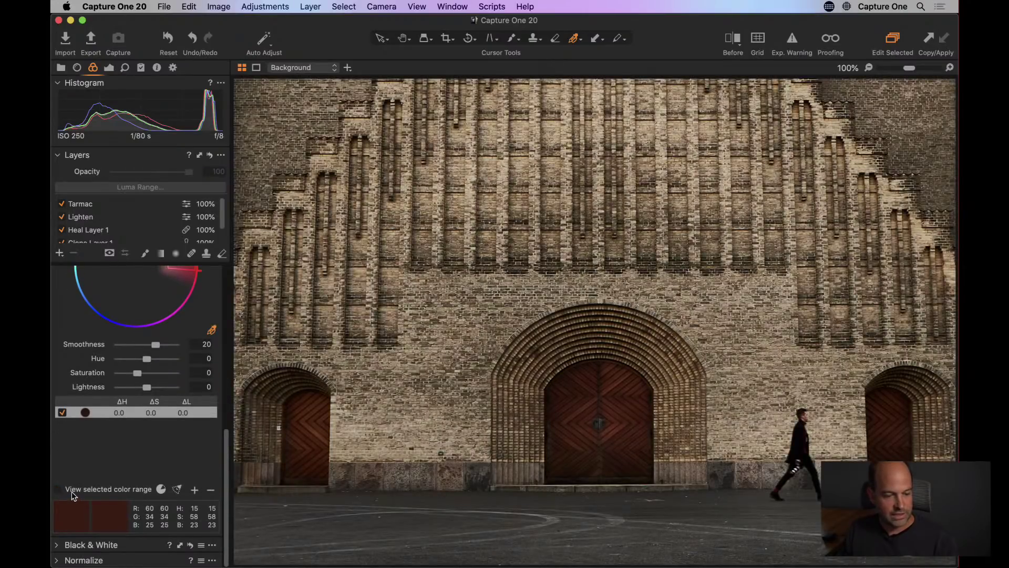
# Step: Set the selected red range's Lightness to 39.4 and Saturation to 11.5, and inspect the doors up close and in full view
pyautogui.scroll(3, 127, 444)
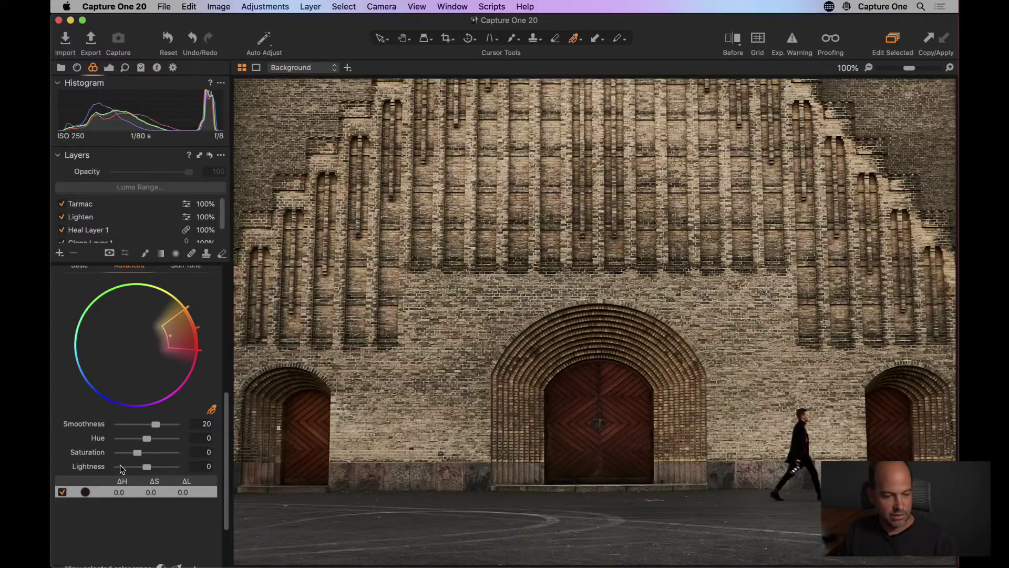
pyautogui.moveTo(147, 467)
pyautogui.mouseDown()
pyautogui.moveTo(194, 469)
pyautogui.moveTo(152, 467)
pyautogui.mouseUp()
pyautogui.doubleClick(146, 467)
pyautogui.press('super+0')
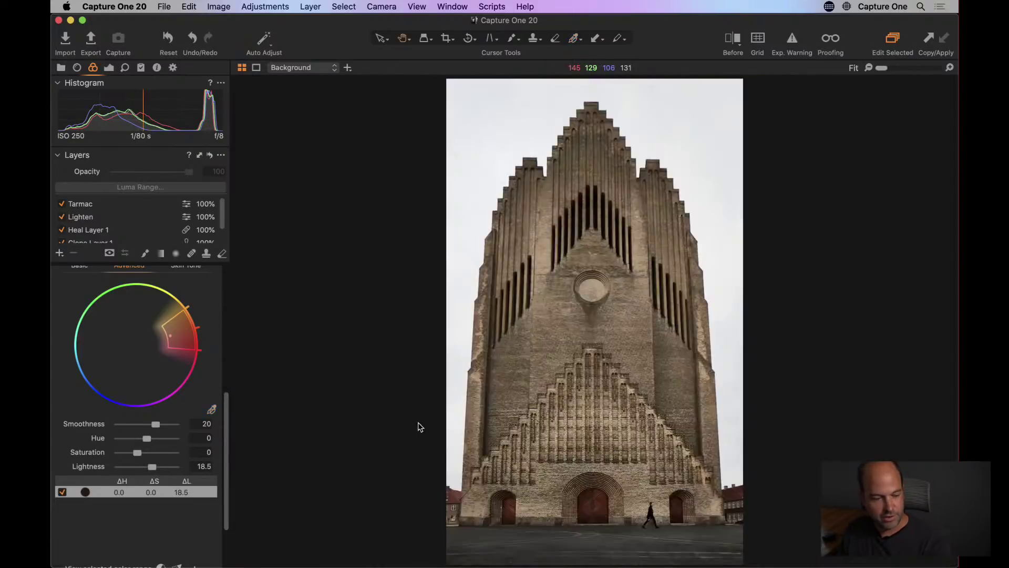
pyautogui.press('super+plus')
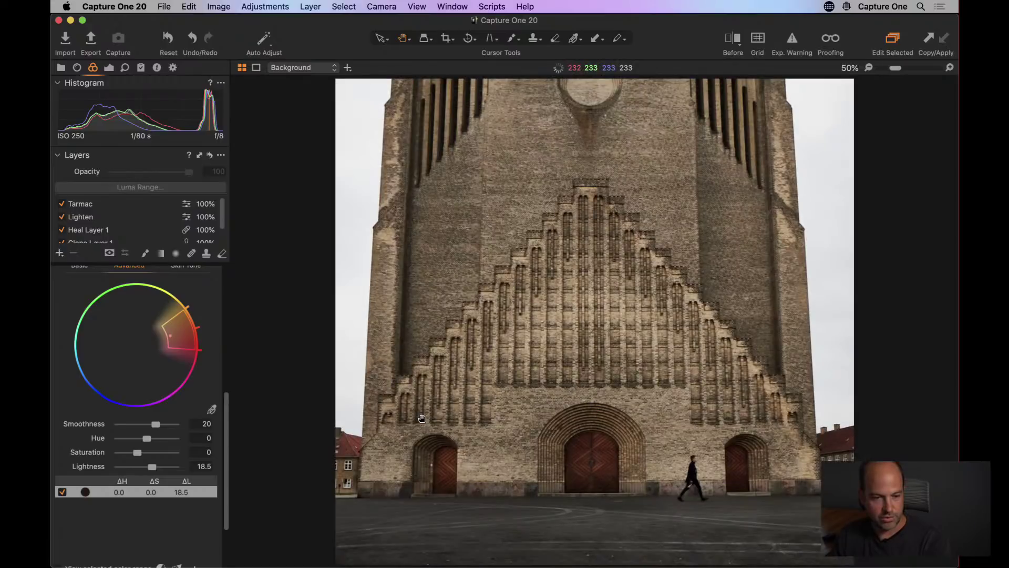
pyautogui.moveTo(152, 468)
pyautogui.mouseDown()
pyautogui.moveTo(141, 469)
pyautogui.moveTo(155, 469)
pyautogui.moveTo(141, 453)
pyautogui.moveTo(157, 469)
pyautogui.moveTo(139, 453)
pyautogui.mouseUp()
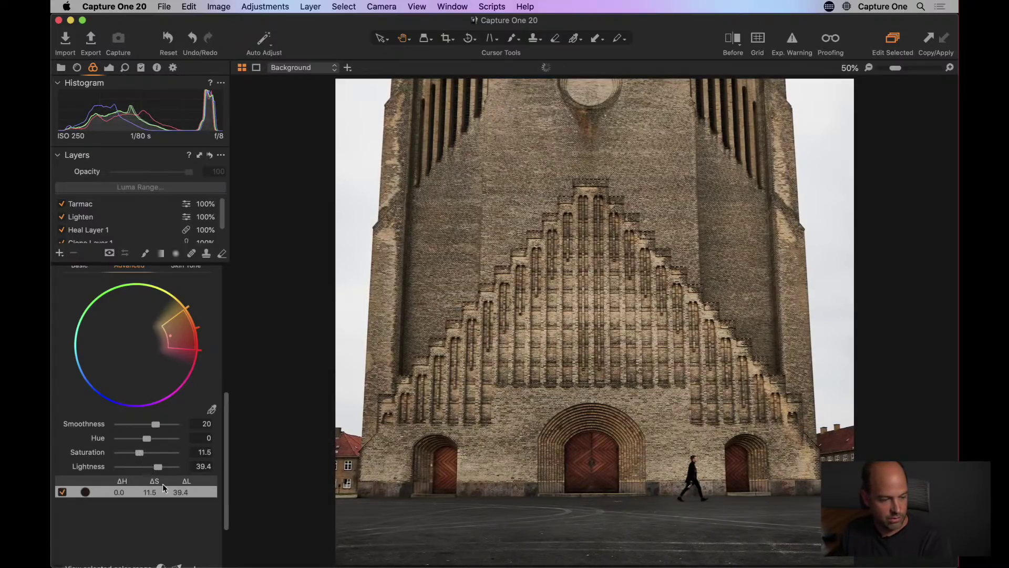
pyautogui.click(476, 392)
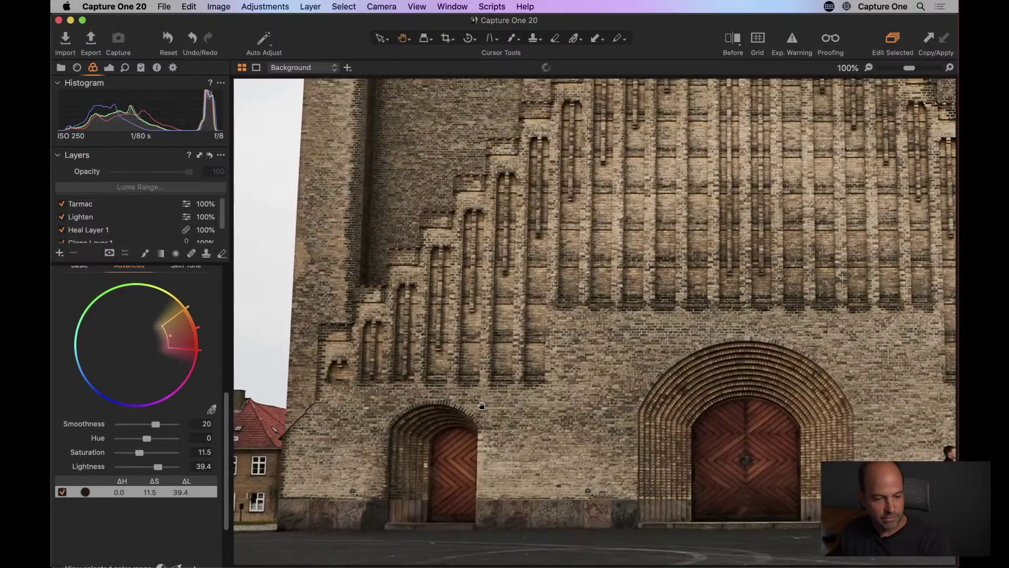
pyautogui.click(483, 418)
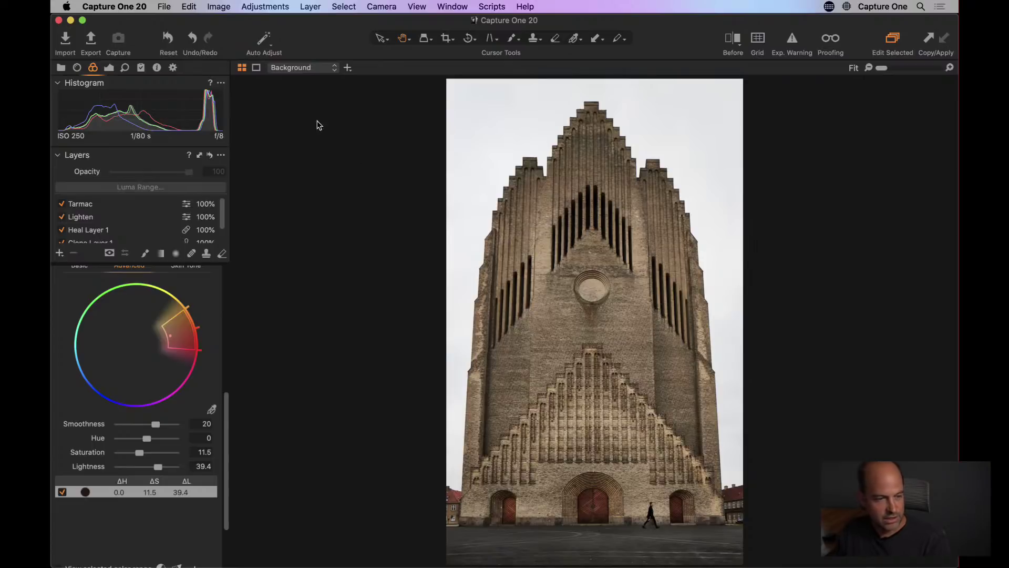
# Step: Enlarge the Layers tool to Medium Size and compare the facade with and without Clone Layer 1
pyautogui.click(221, 155)
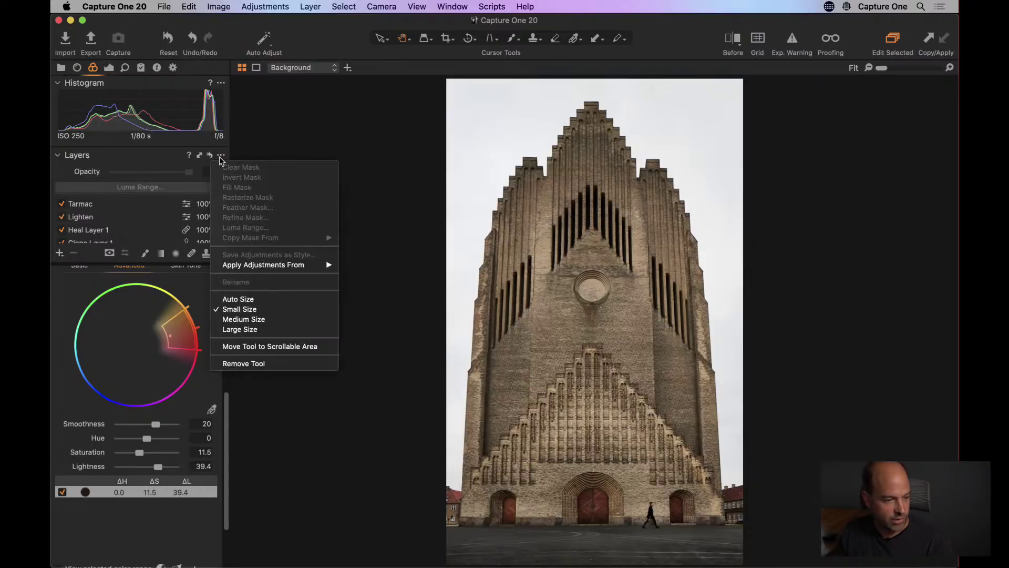
pyautogui.click(237, 319)
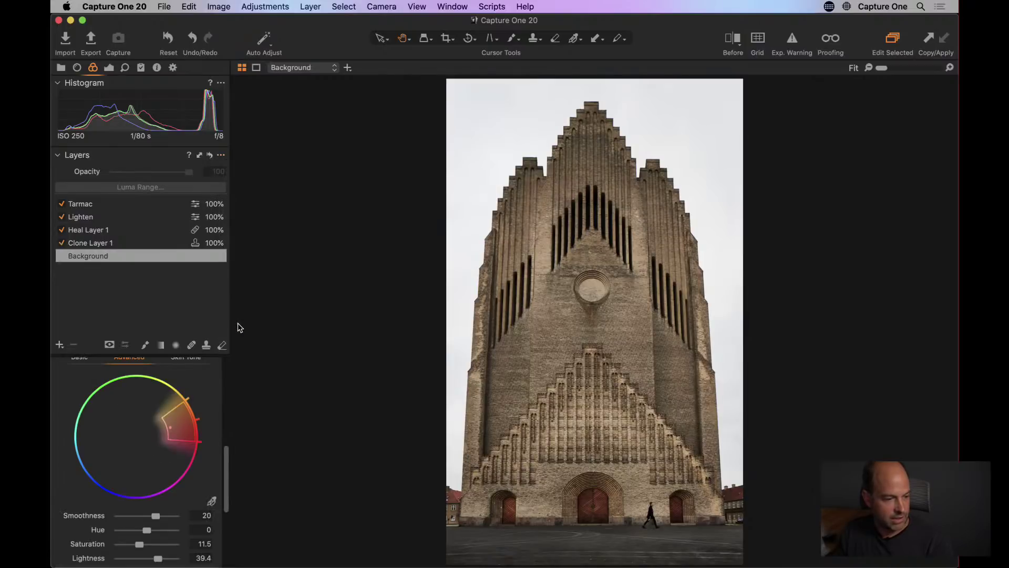
pyautogui.click(110, 244)
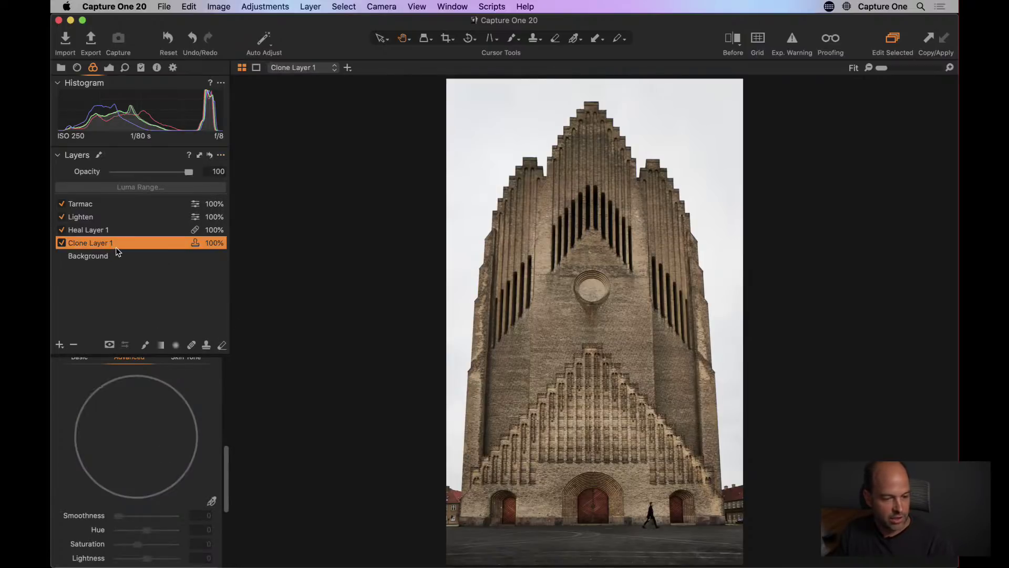
pyautogui.press('super+plus')
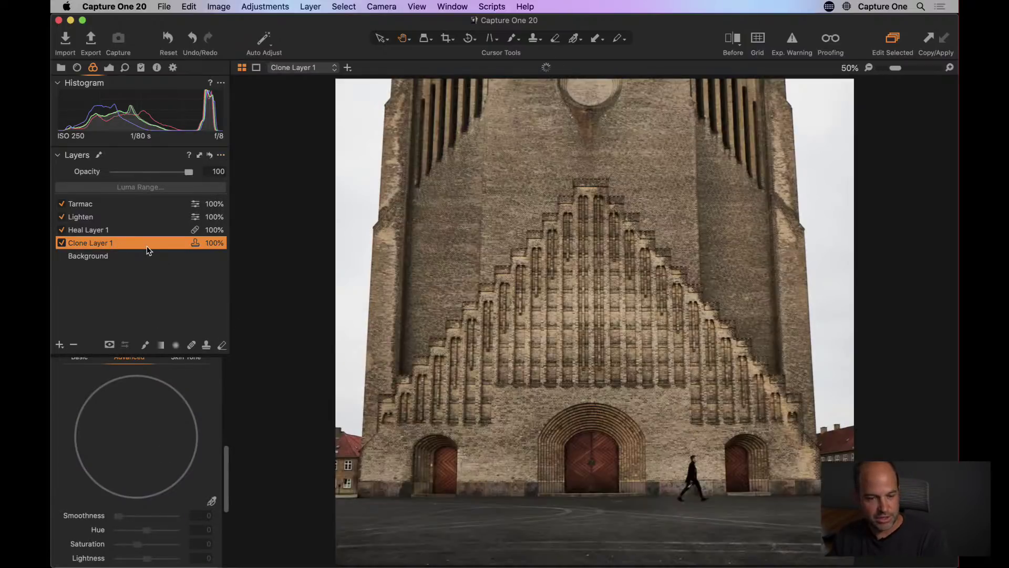
pyautogui.click(62, 245)
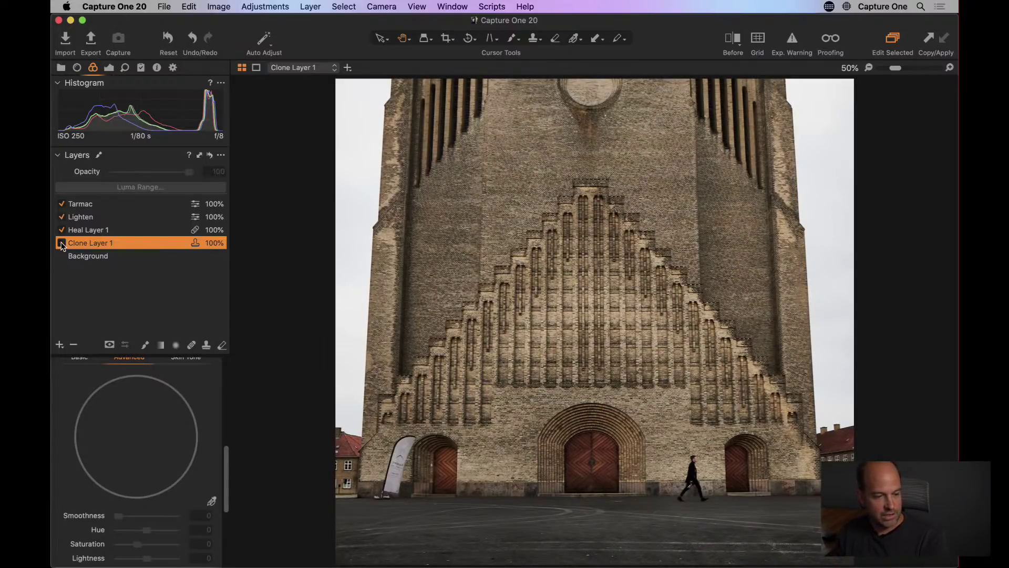
pyautogui.click(61, 243)
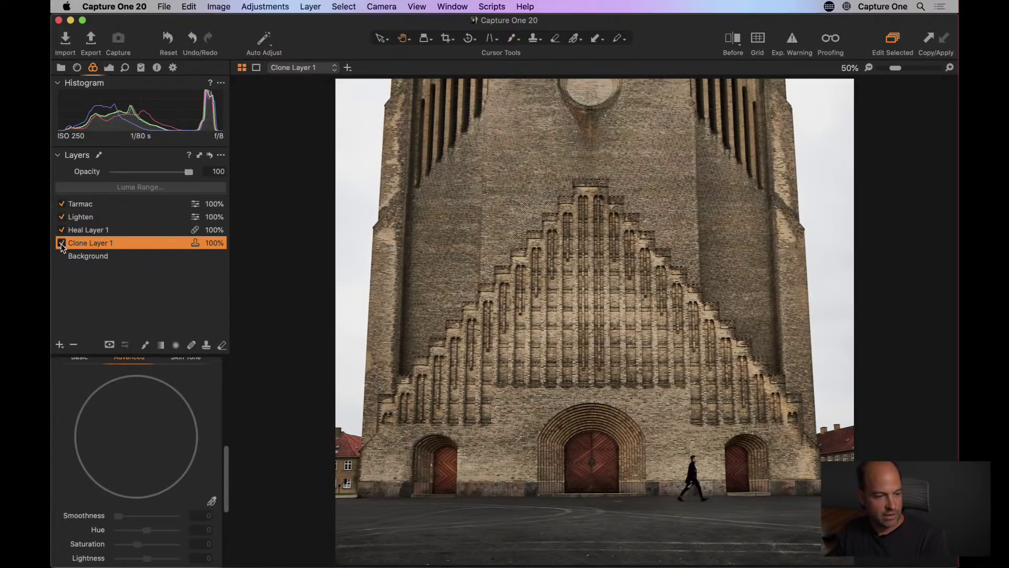
# Step: Compare the photo with and without Heal Layer 1, at 50% and at 100% around the side door and tarmac
pyautogui.click(90, 231)
pyautogui.click(62, 230)
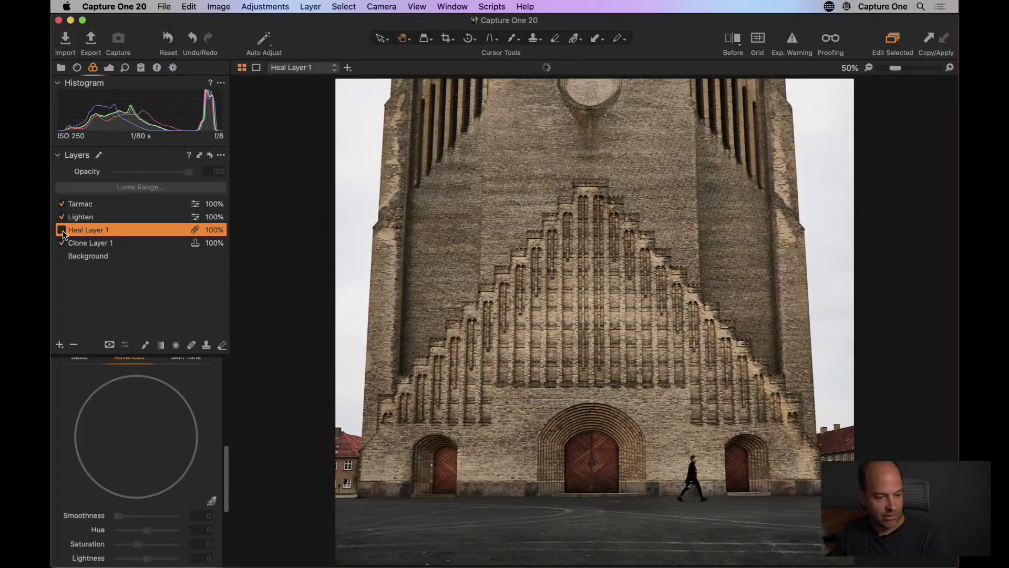
pyautogui.click(62, 230)
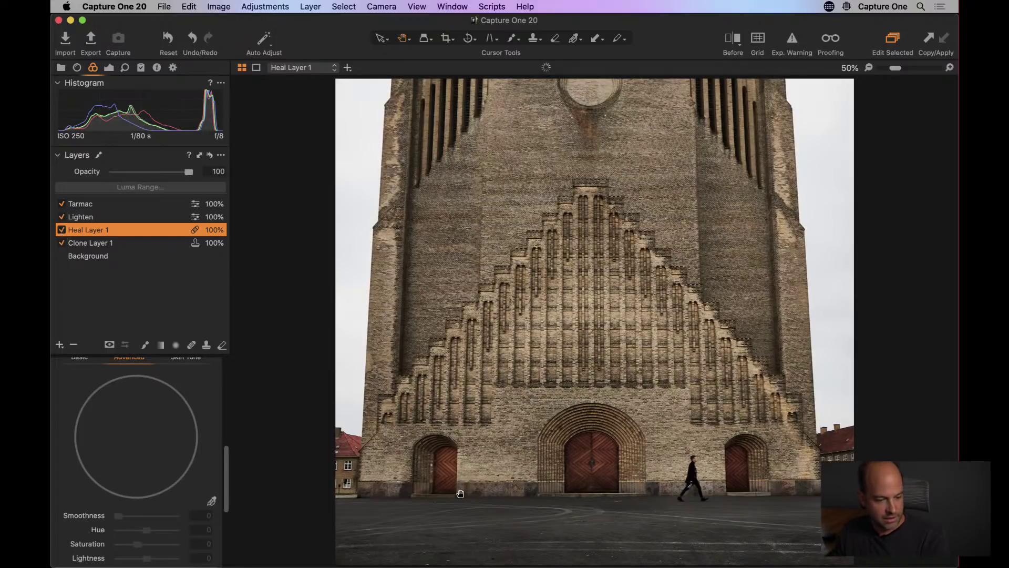
pyautogui.click(468, 495)
pyautogui.click(61, 232)
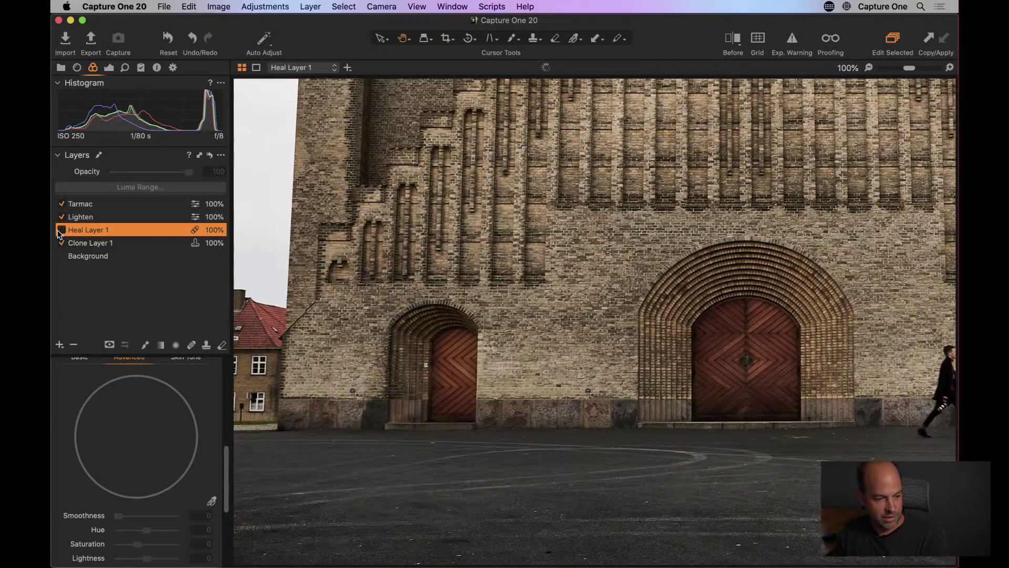
pyautogui.click(60, 231)
pyautogui.click(61, 232)
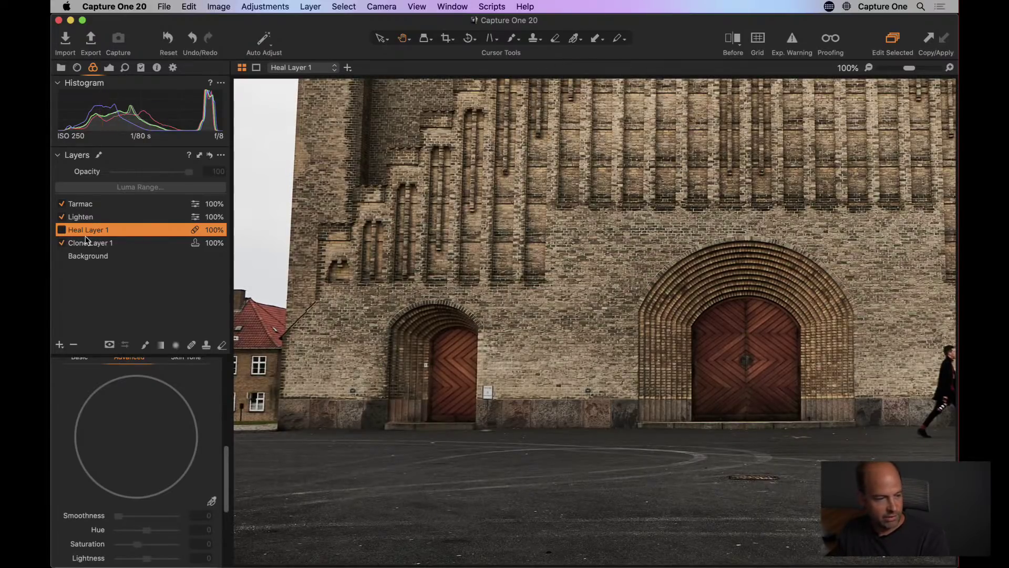
pyautogui.click(61, 231)
# Step: Compare the facade with and without the Lighten layer, zoomed out to 33%
pyautogui.click(84, 217)
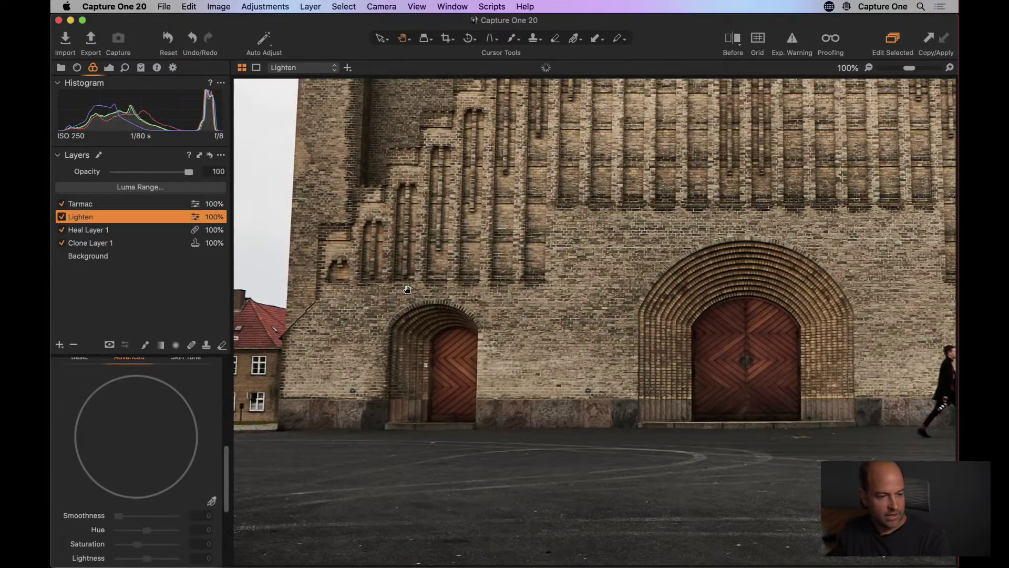
pyautogui.press('super+minus')
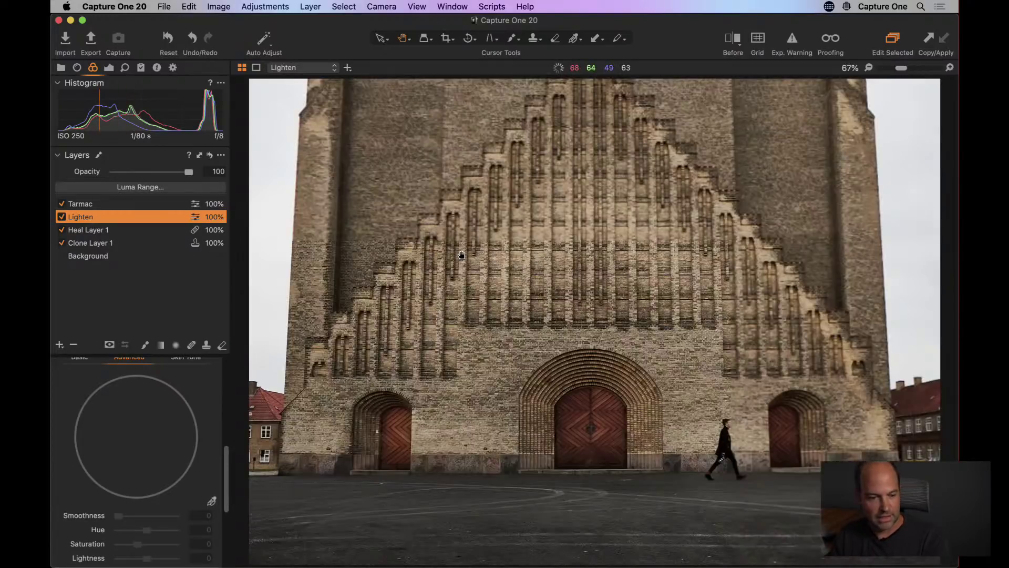
pyautogui.press('super+minus')
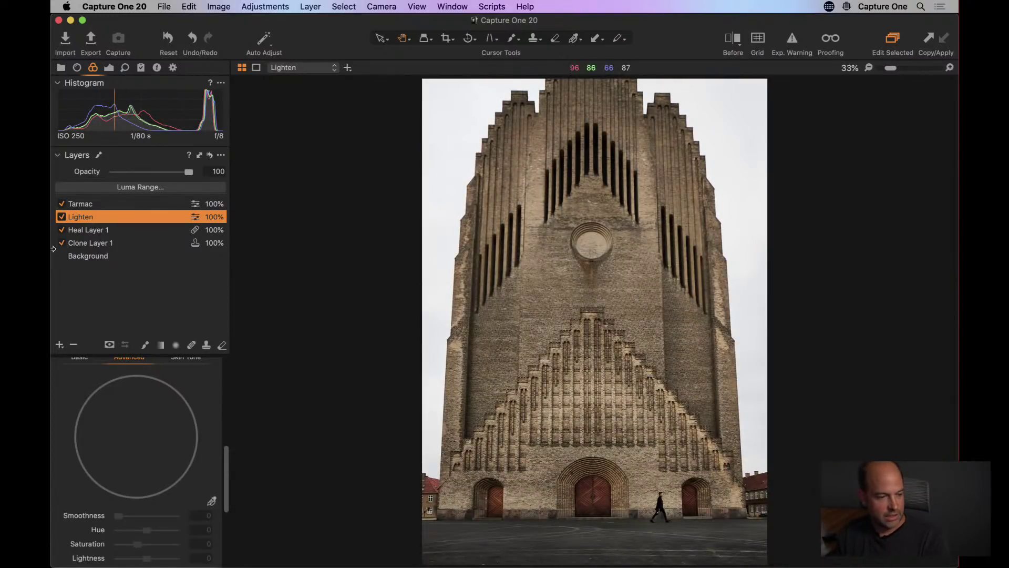
pyautogui.click(61, 217)
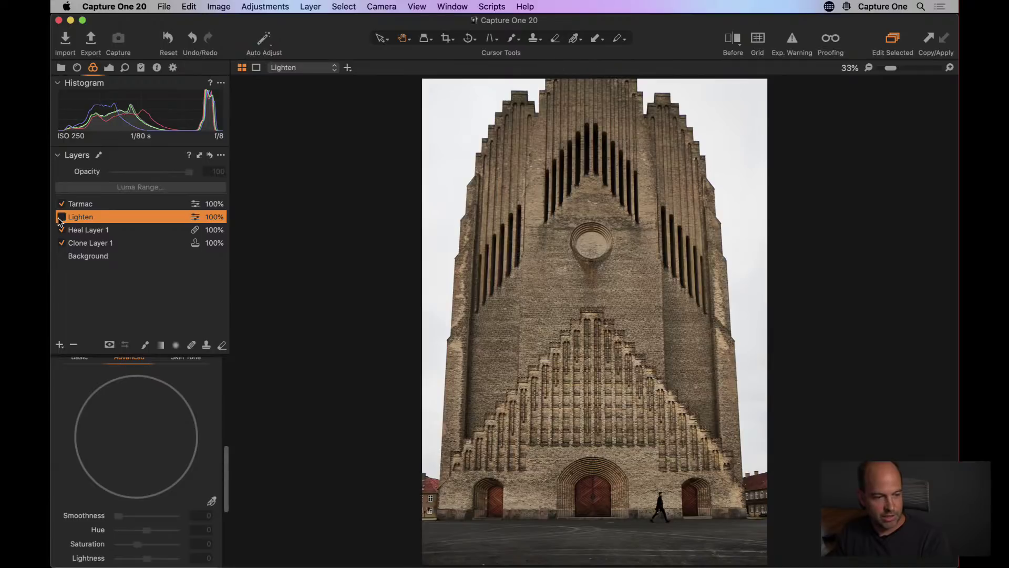
pyautogui.click(61, 217)
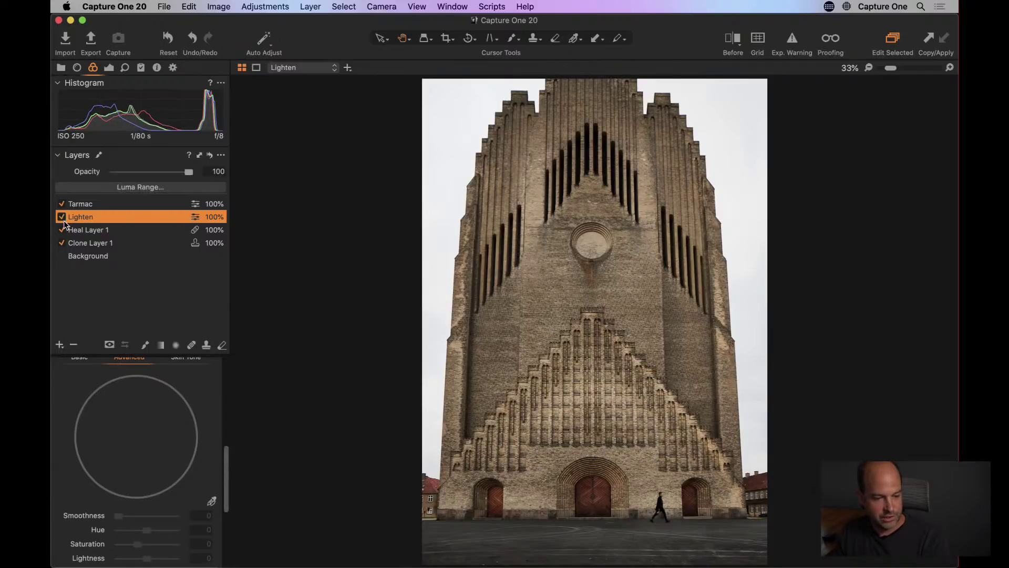
# Step: Compare the photo with and without the Tarmac layer and return to the full view of the church
pyautogui.click(105, 206)
pyautogui.click(63, 205)
pyautogui.click(62, 205)
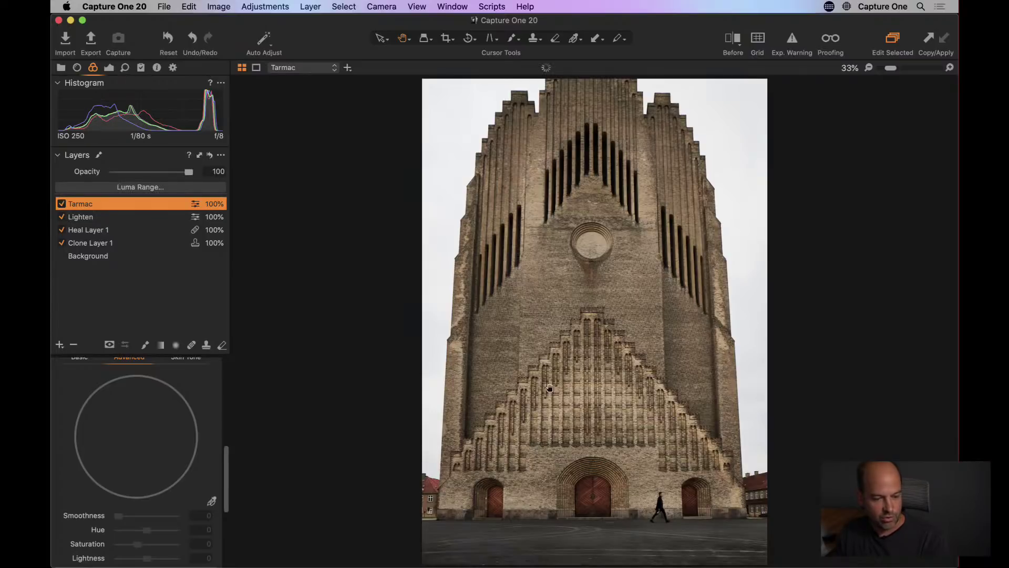
pyautogui.click(590, 352)
pyautogui.click(600, 381)
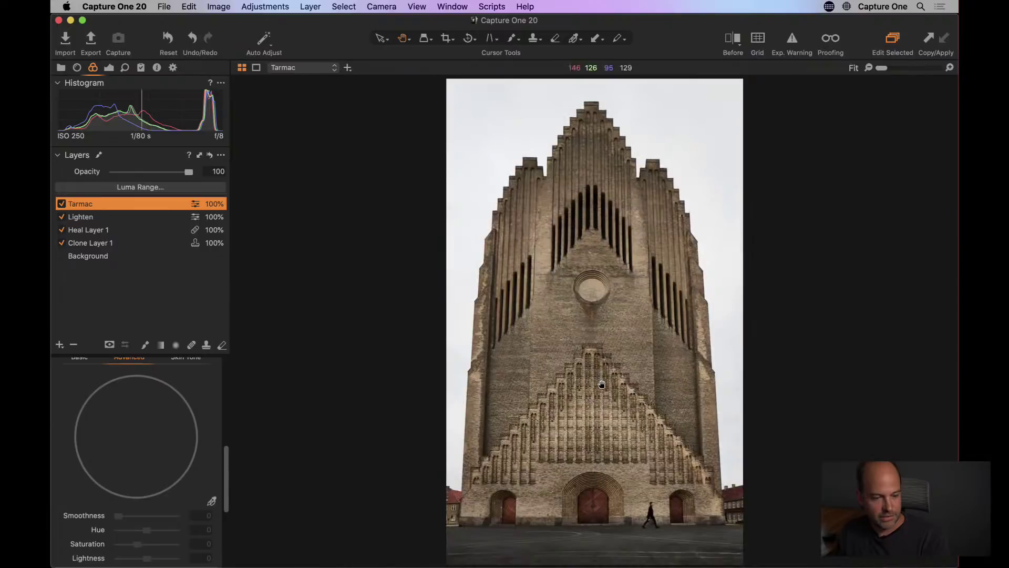
# Step: Show the image browser, create a new unedited variant of the church photo, and return to the edited variant 2
pyautogui.press('super+b')
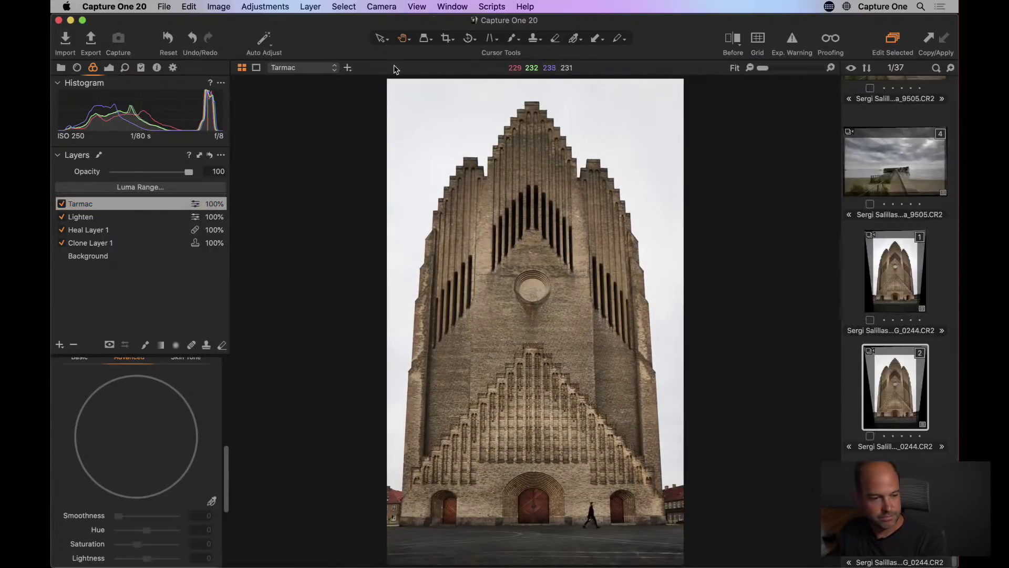
pyautogui.click(227, 6)
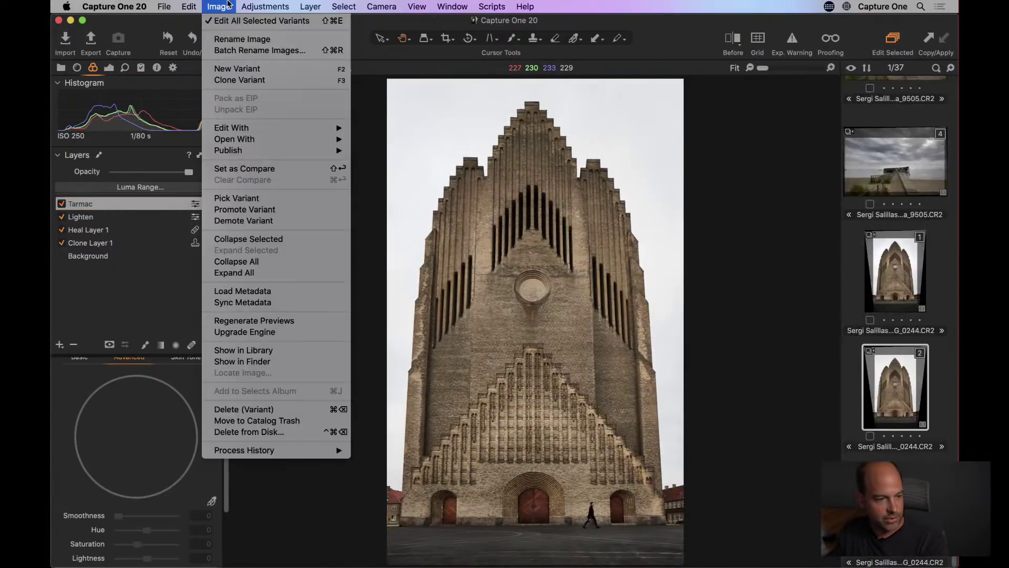
pyautogui.click(245, 71)
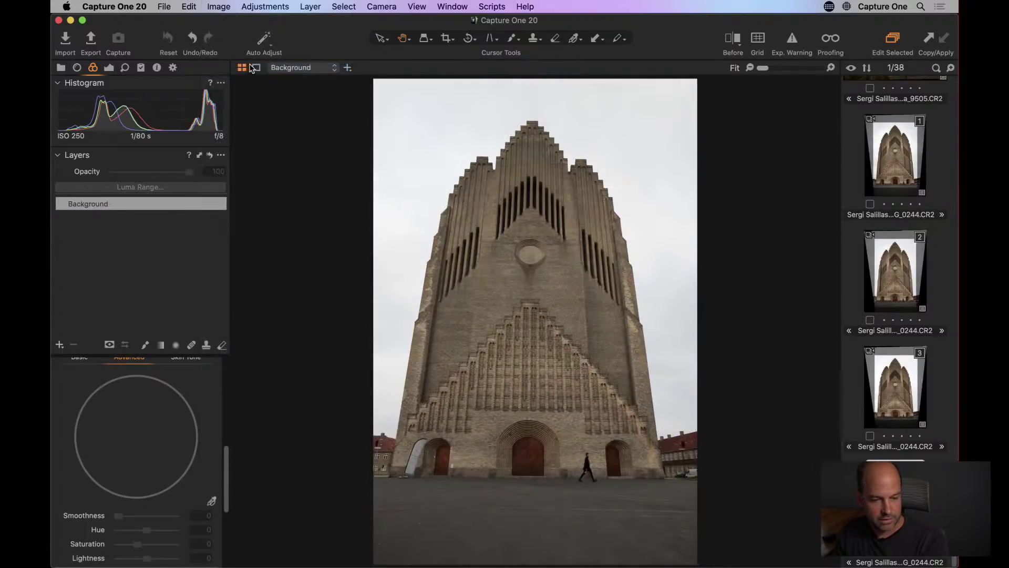
pyautogui.click(903, 281)
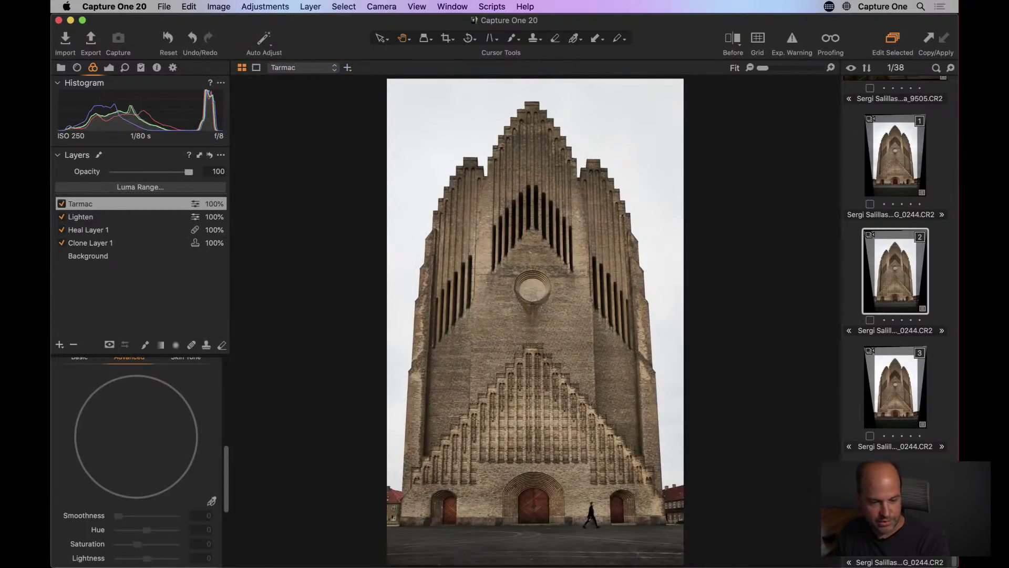
# Step: Compare edited variant 2 side by side with the unedited variant, with the browser hidden, at 100% on the facade and at full view
pyautogui.hotkey('shift', 'Right')
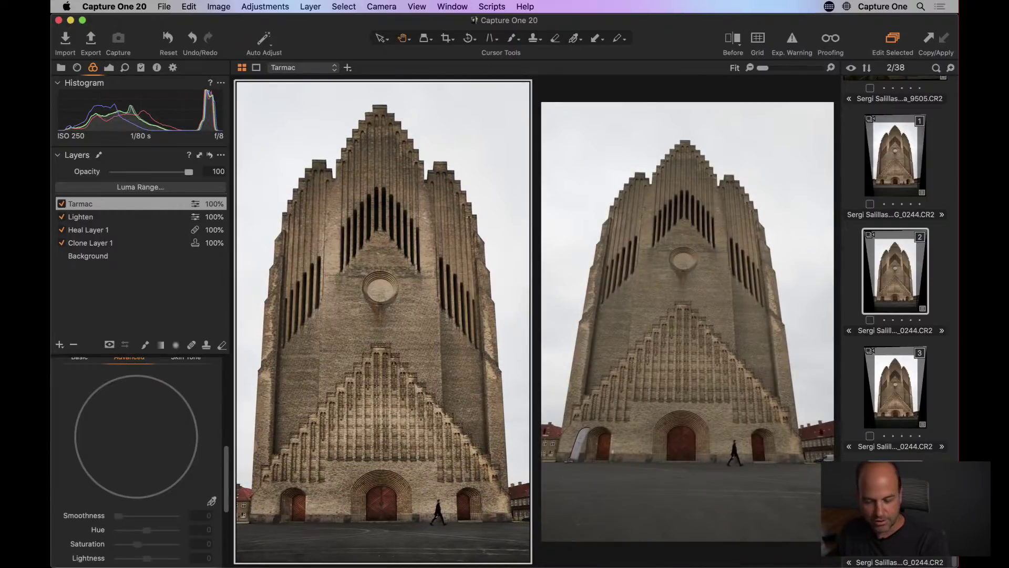
pyautogui.press('super+b')
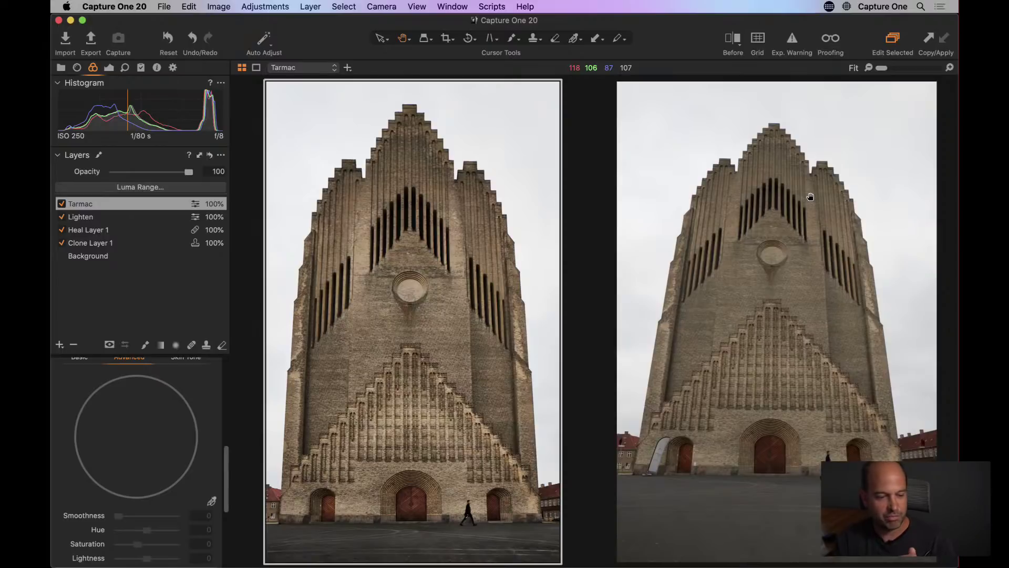
pyautogui.click(950, 67)
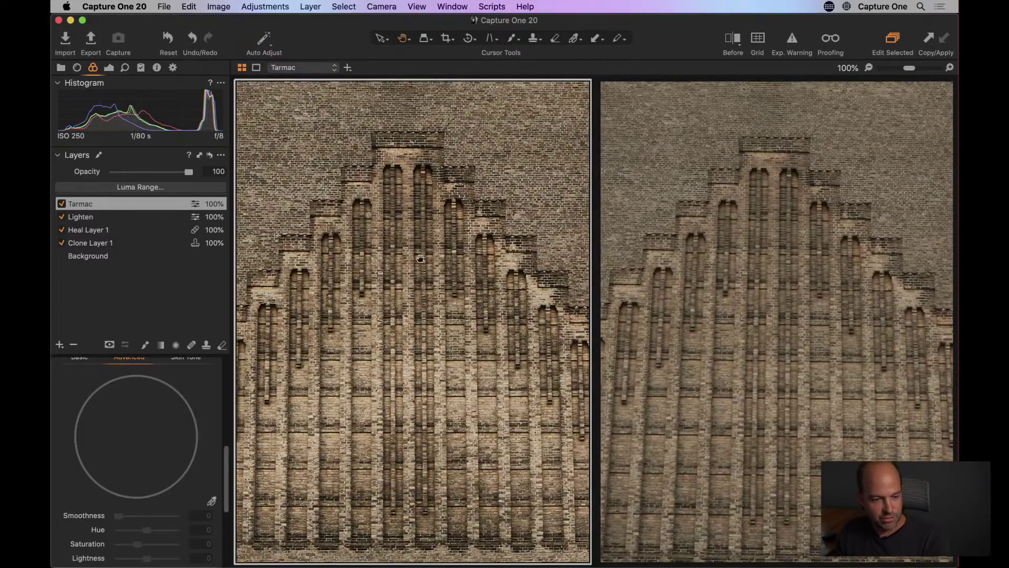
pyautogui.click(762, 223)
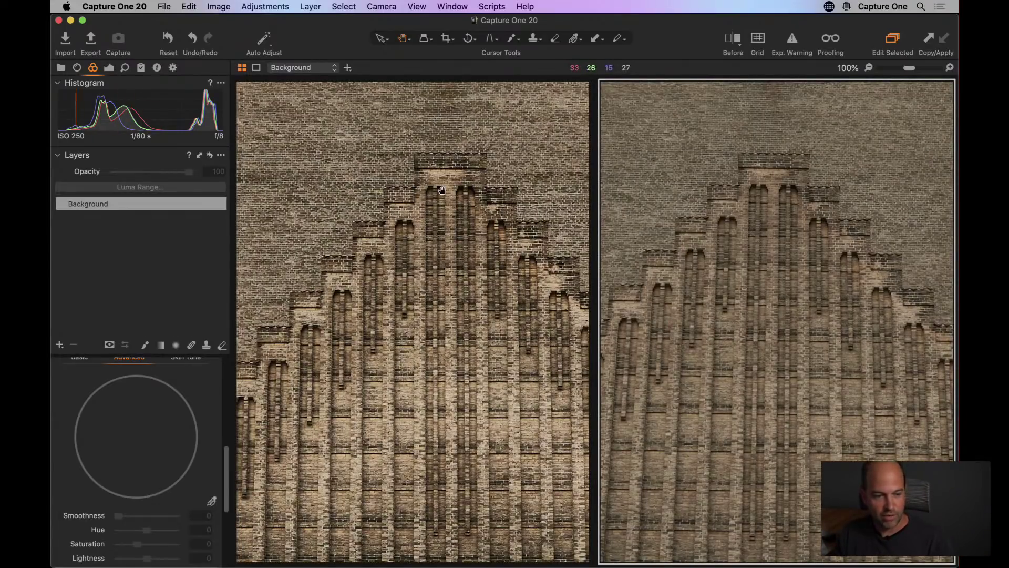
pyautogui.click(351, 306)
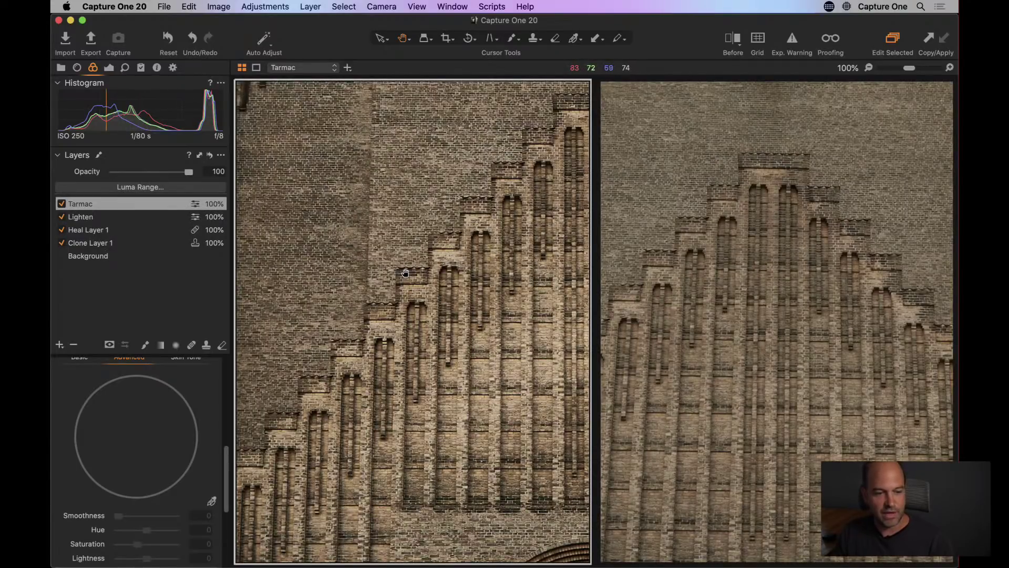
pyautogui.scroll(-2, 402, 284)
pyautogui.hscroll(2, 403, 284)
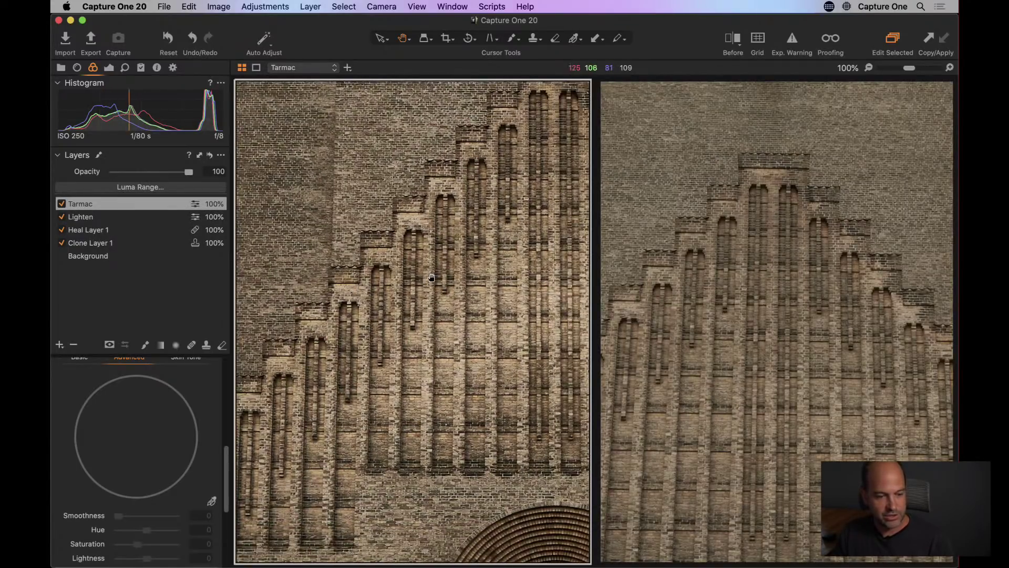
pyautogui.click(879, 68)
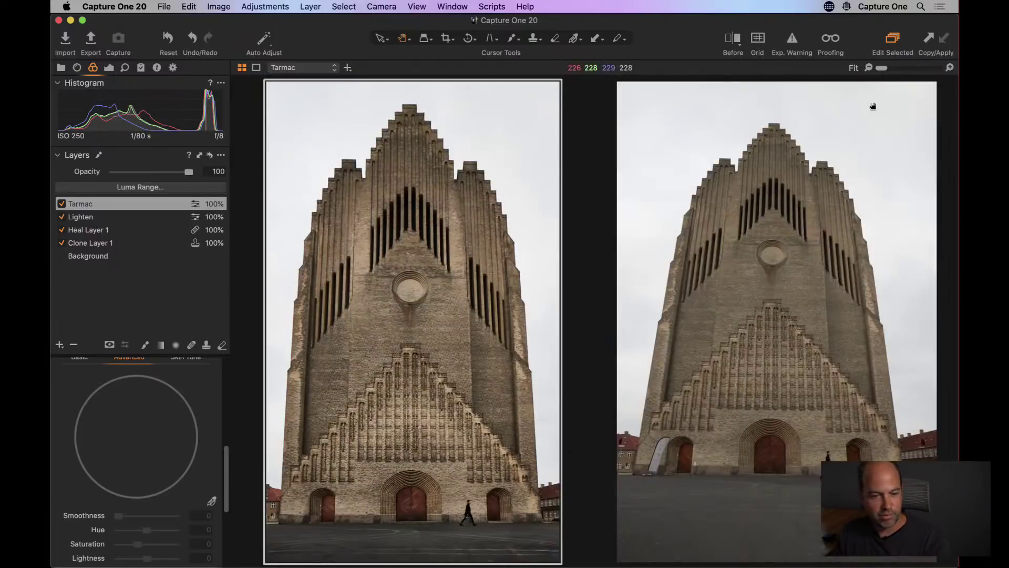
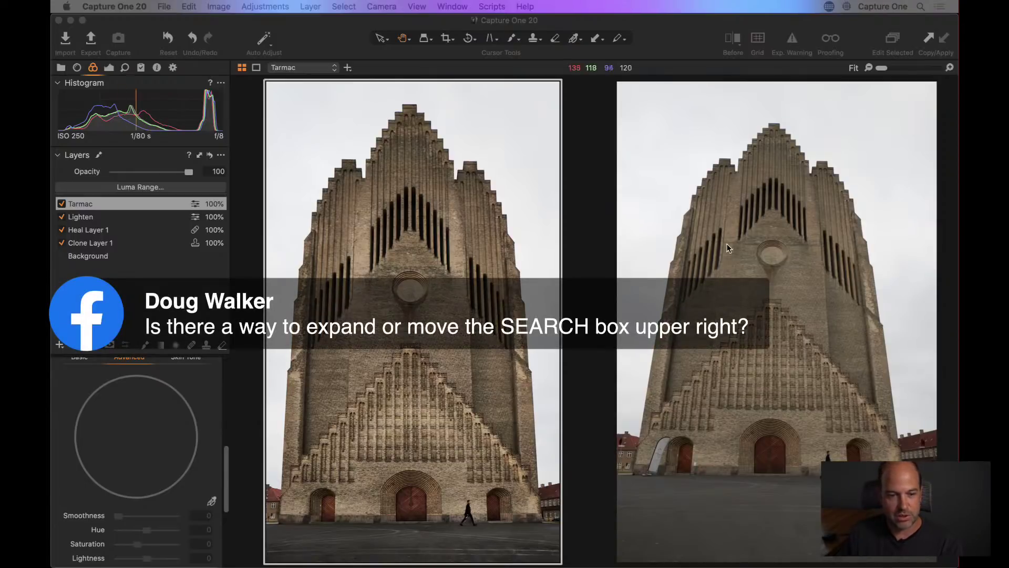
# Step: Make the unedited variant active, show the image browser, try resizing it, and hide it again
pyautogui.click(763, 146)
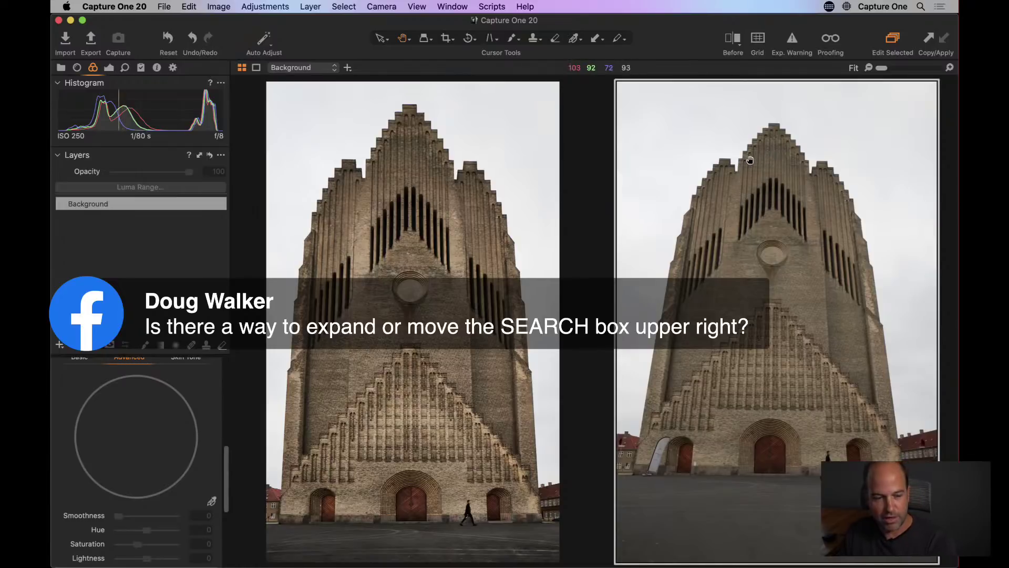
pyautogui.press('super+b')
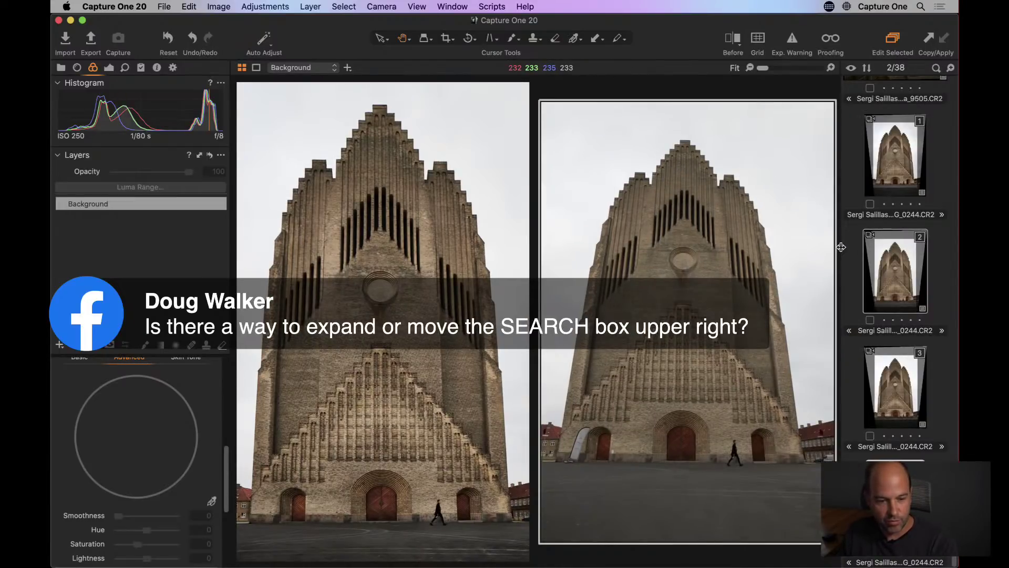
pyautogui.moveTo(840, 253)
pyautogui.mouseDown()
pyautogui.moveTo(470, 253)
pyautogui.moveTo(841, 245)
pyautogui.mouseUp()
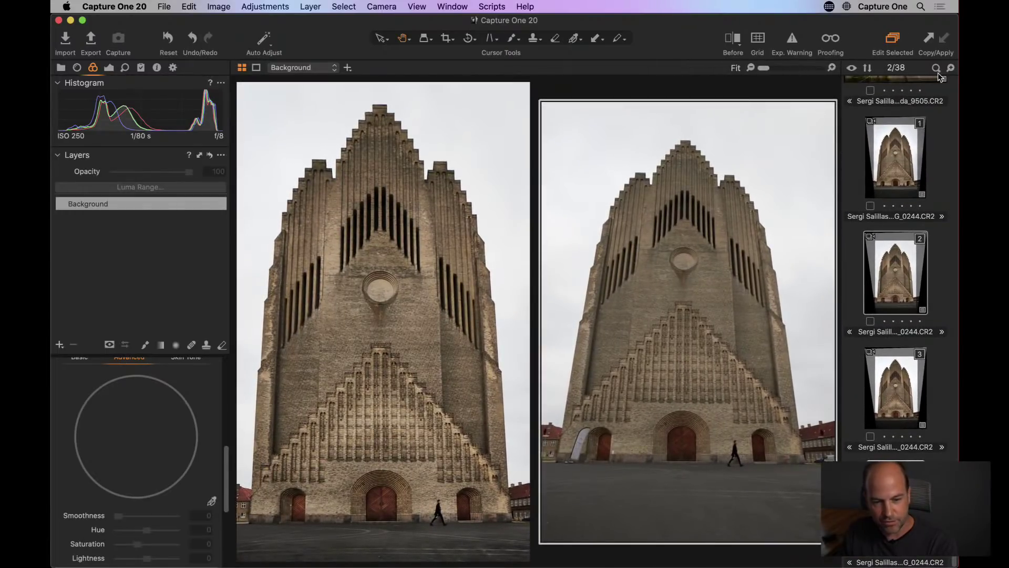
pyautogui.press('super+shift+b')
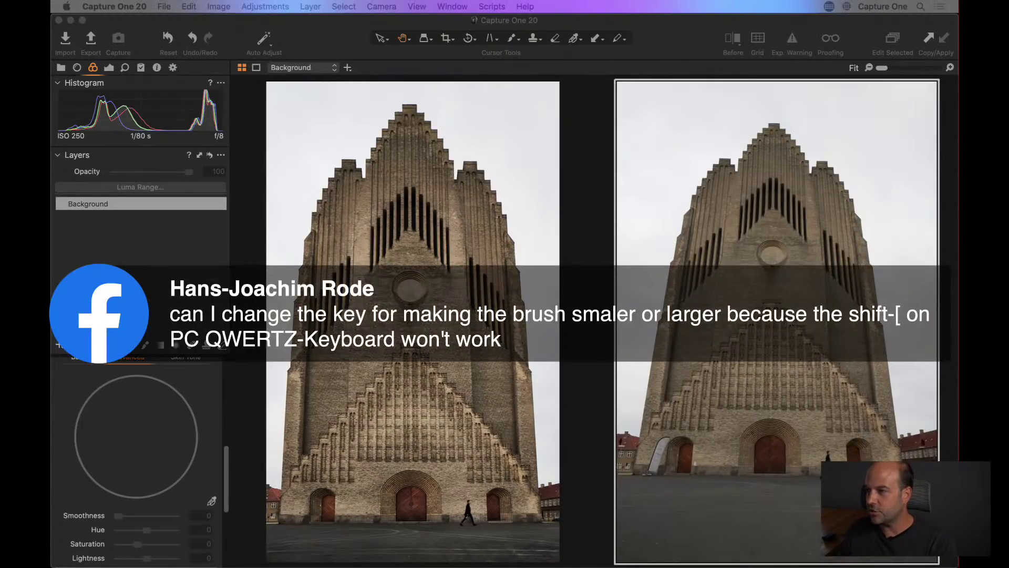
# Step: Search the keyboard shortcuts editor for "brush" to check the brush size and hardness shortcuts, and close the editor
pyautogui.click(174, 14)
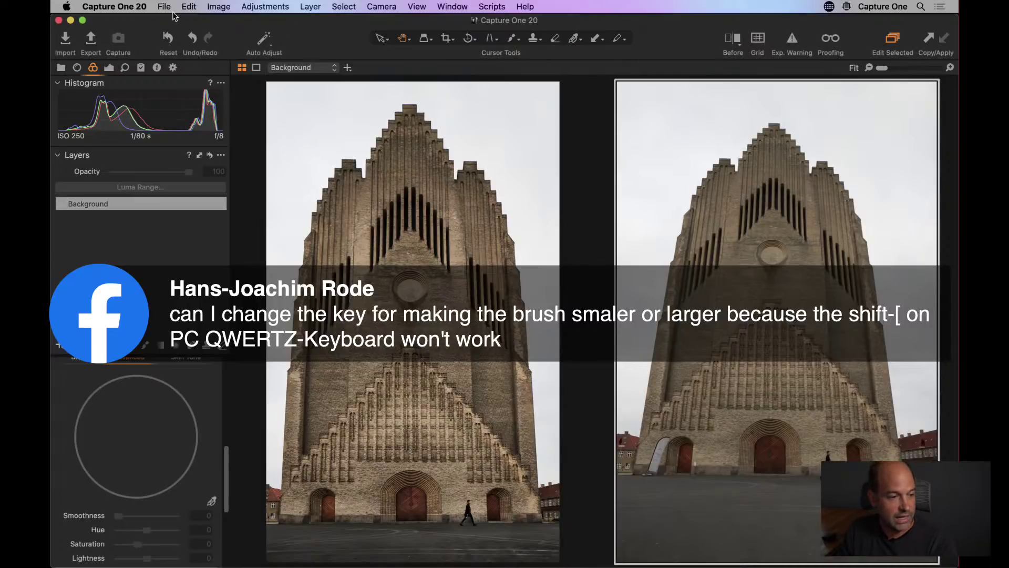
pyautogui.click(189, 7)
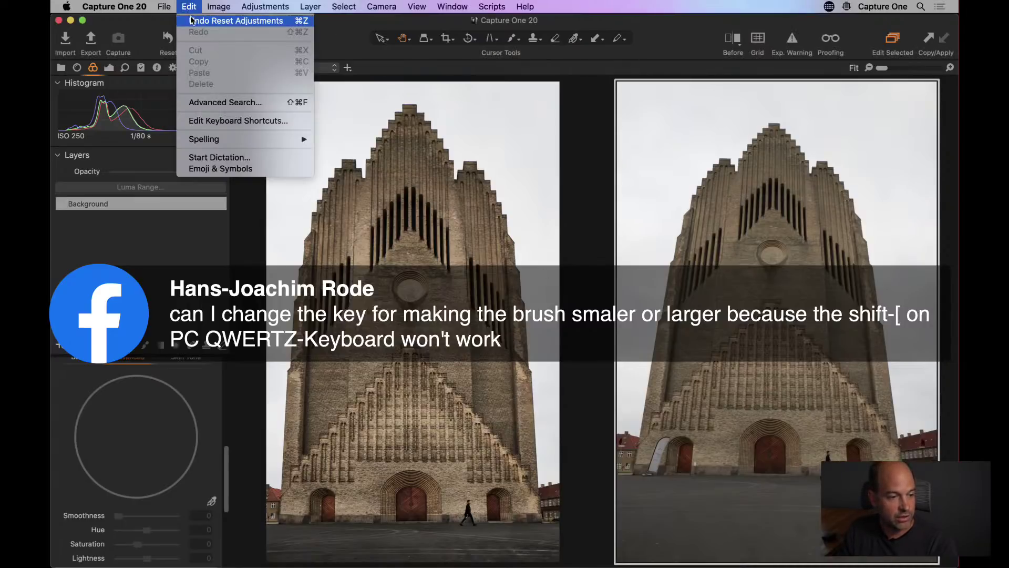
pyautogui.click(209, 122)
pyautogui.moveTo(197, 24); pyautogui.dragTo(356, 90)
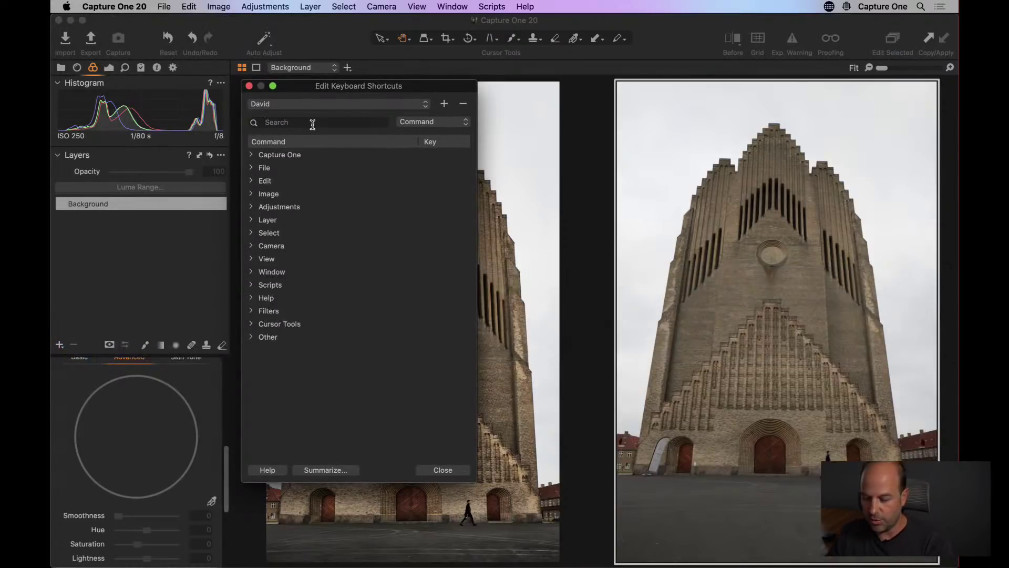
pyautogui.write('brush')
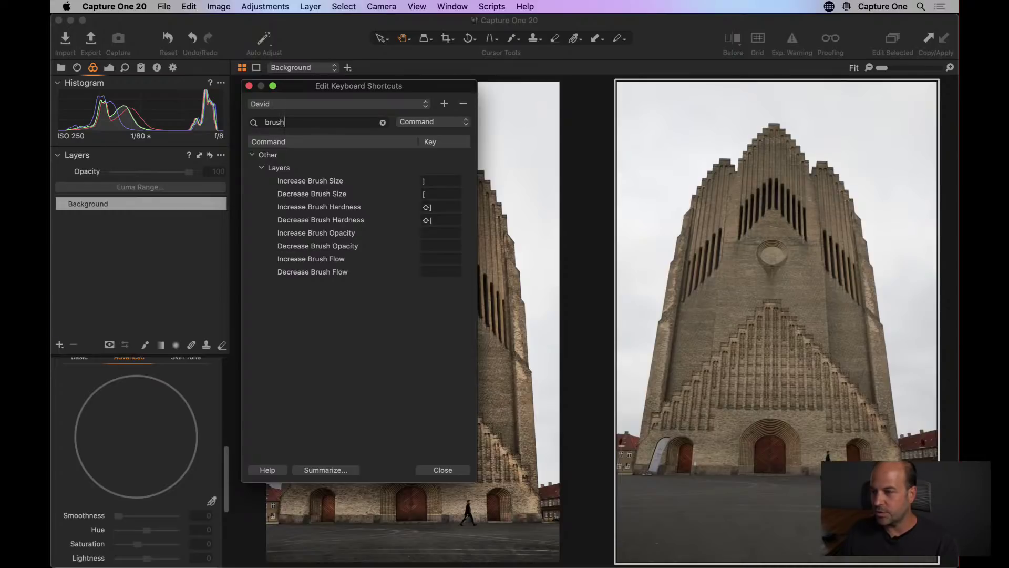
pyautogui.click(249, 86)
# Step: Check the Lighten layer's mask on the edited variant's main door at 100%, and try raising the layer's Structure before resetting it
pyautogui.click(416, 468)
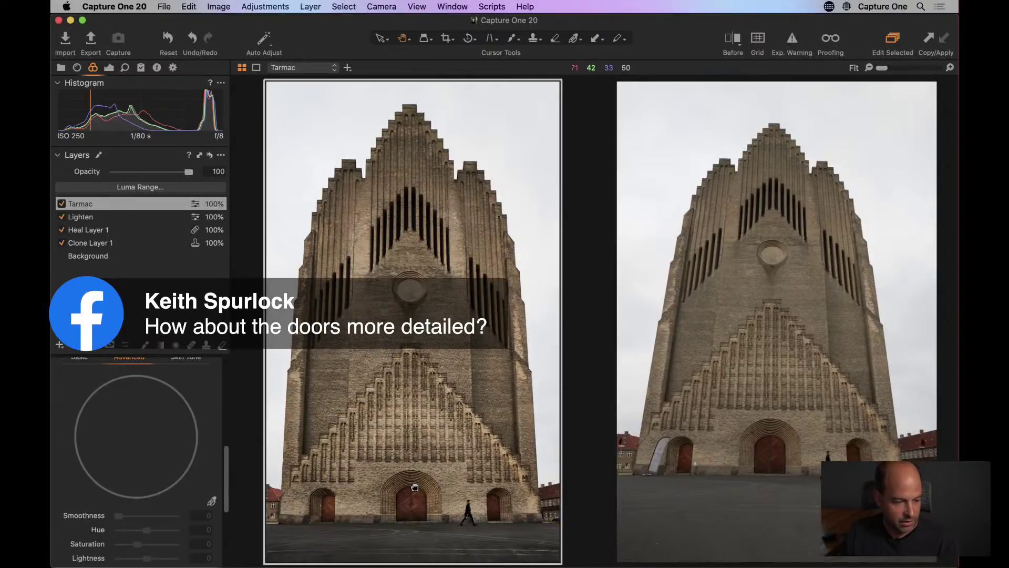
pyautogui.click(414, 487)
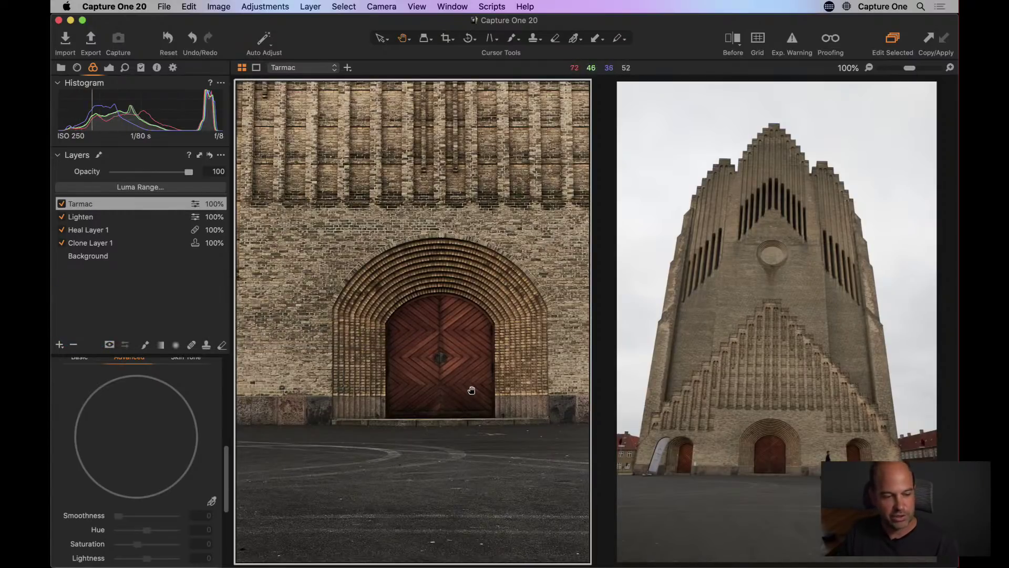
pyautogui.click(105, 215)
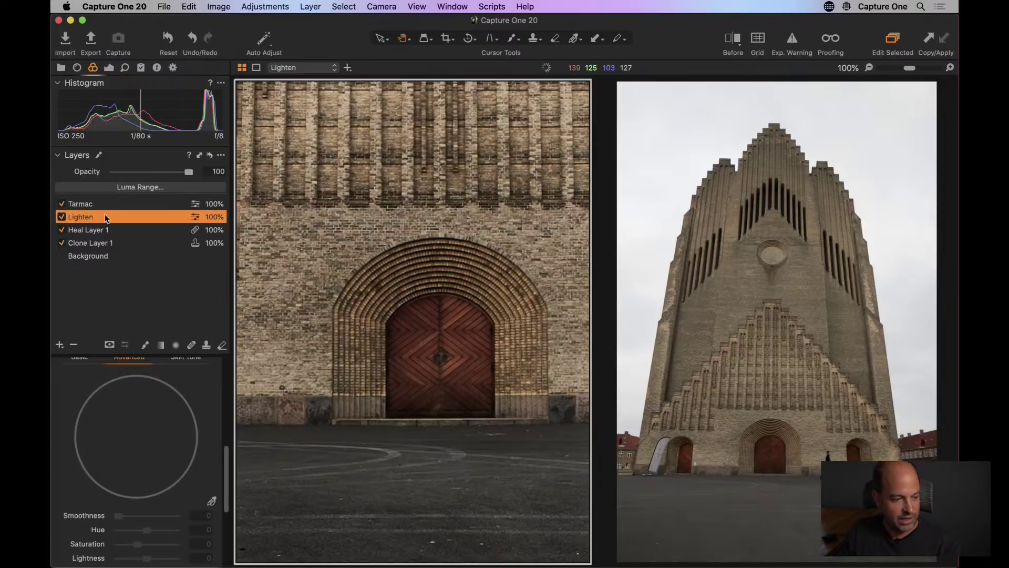
pyautogui.click(108, 69)
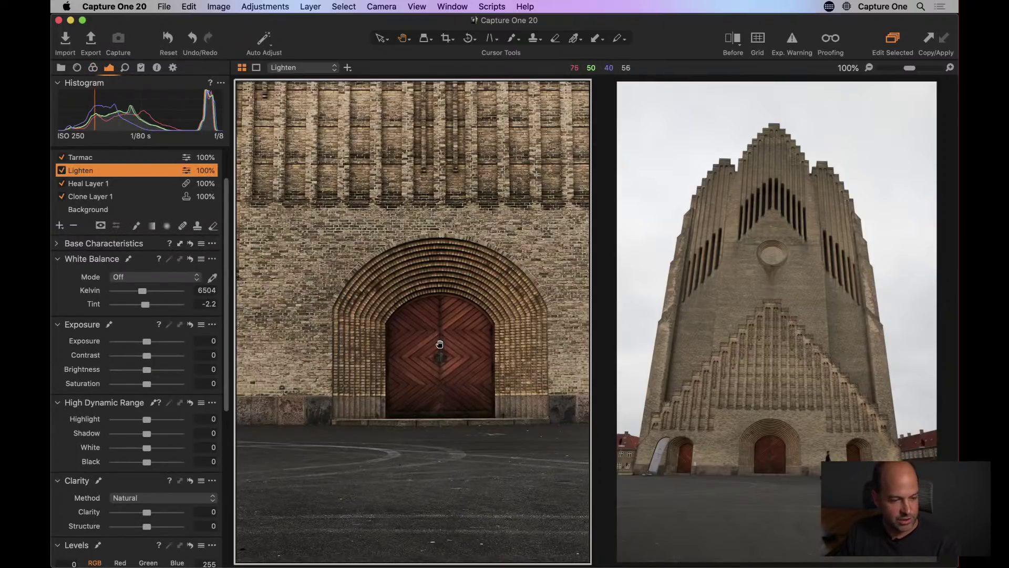
pyautogui.press('m')
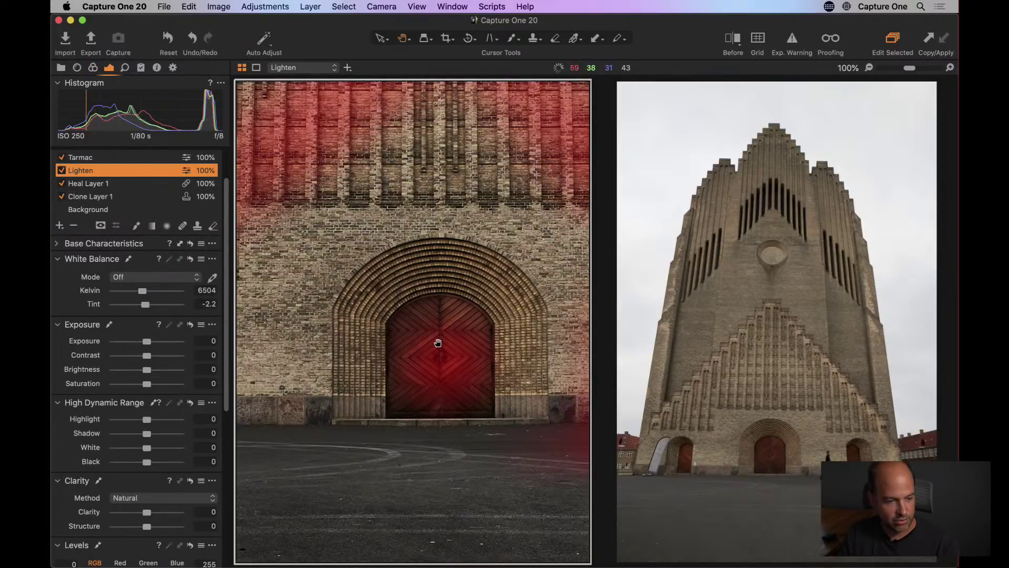
pyautogui.press('m')
pyautogui.moveTo(146, 531)
pyautogui.mouseDown()
pyautogui.moveTo(223, 536)
pyautogui.moveTo(114, 530)
pyautogui.moveTo(93, 545)
pyautogui.moveTo(166, 532)
pyautogui.mouseUp()
pyautogui.doubleClick(165, 532)
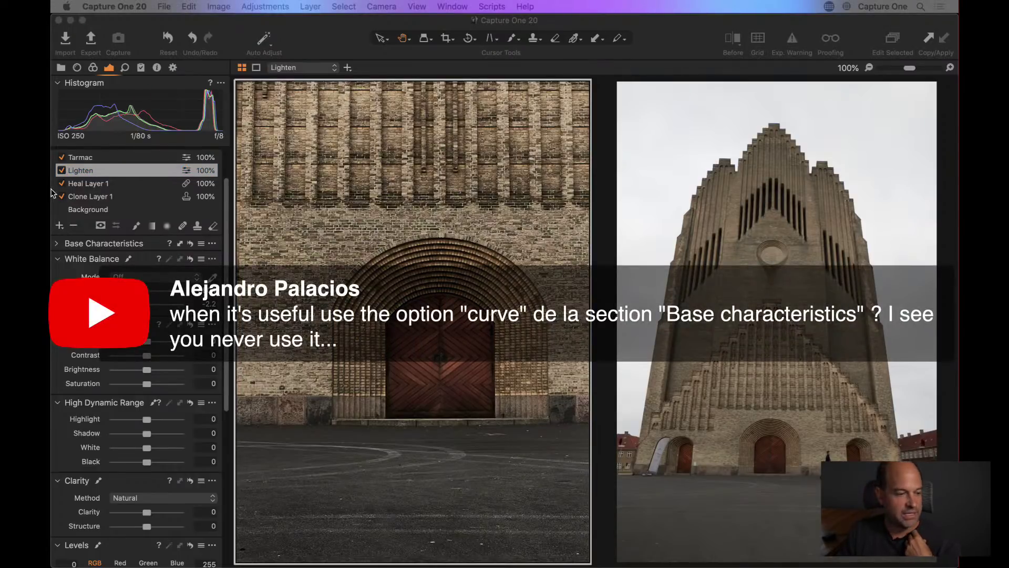
# Step: Compare the Film Standard, Film Extra Shadow, Film High Contrast and Linear Response base curves on the full photo, and return to Auto
pyautogui.click(59, 247)
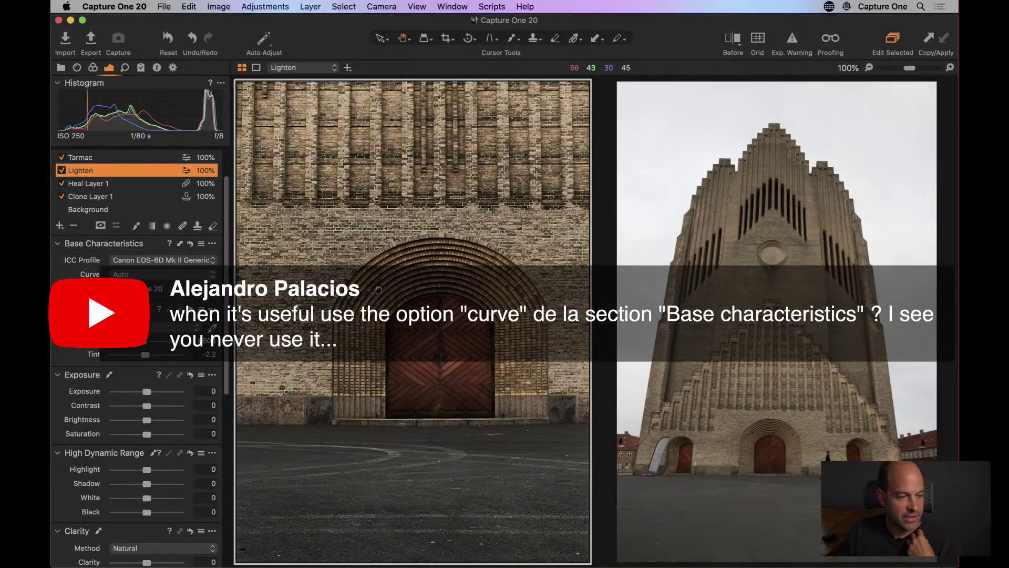
pyautogui.click(378, 290)
pyautogui.click(188, 274)
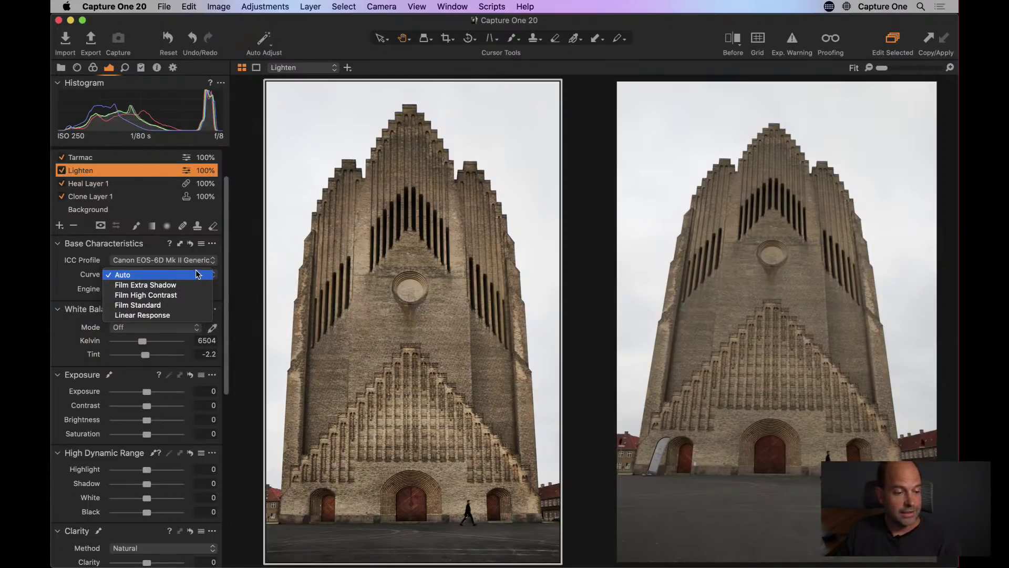
pyautogui.click(195, 305)
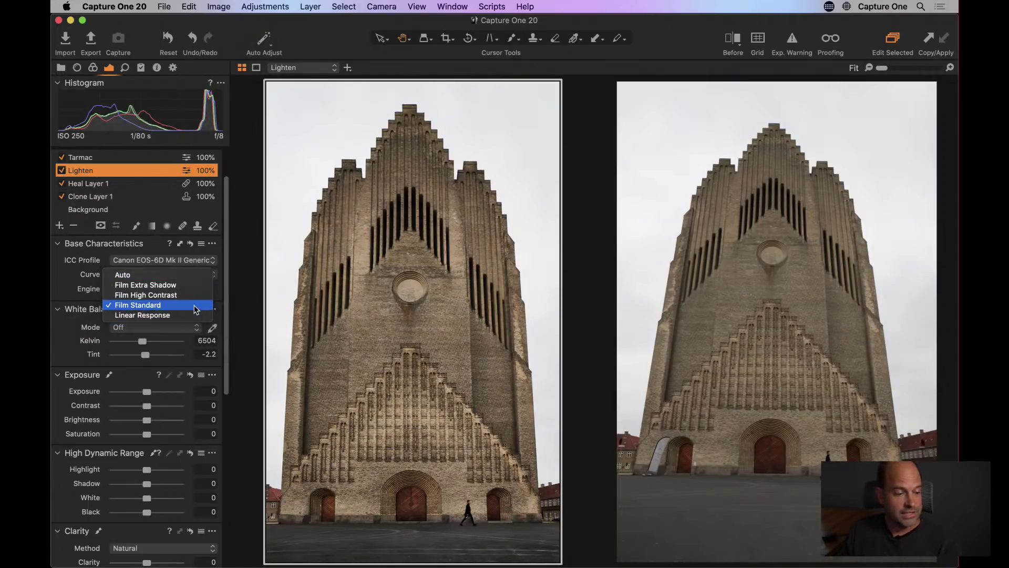
pyautogui.click(159, 275)
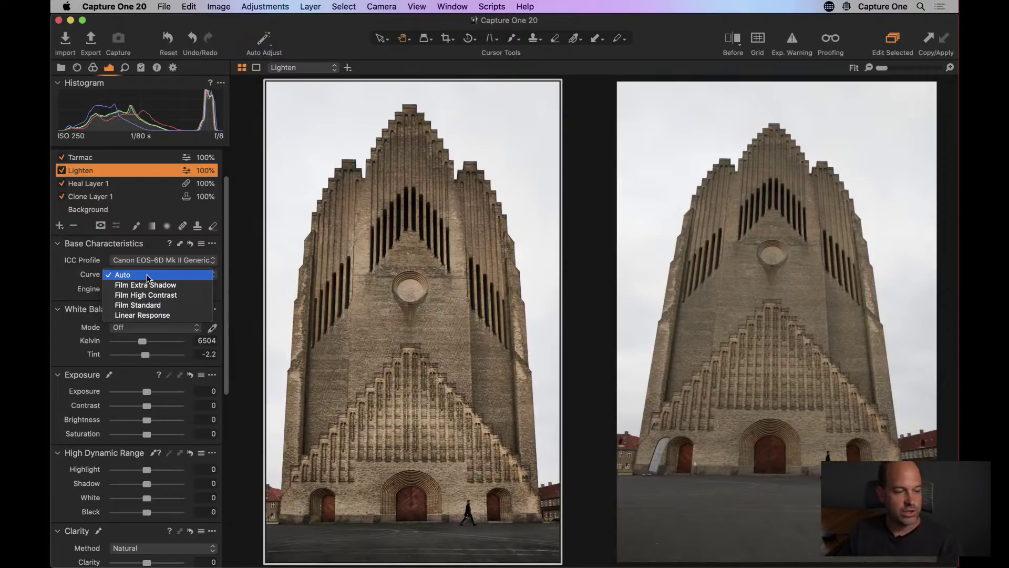
pyautogui.click(163, 305)
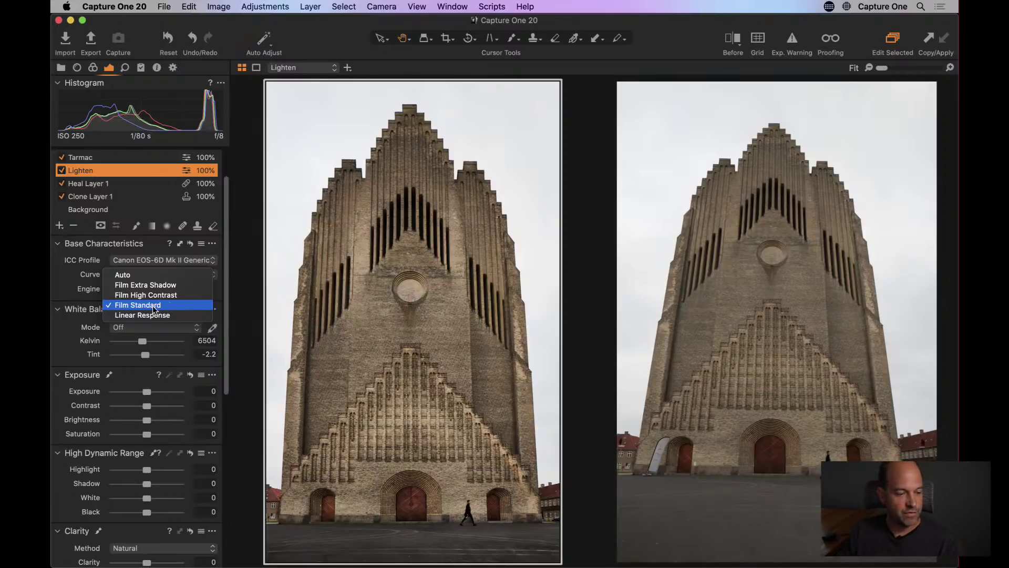
pyautogui.click(182, 286)
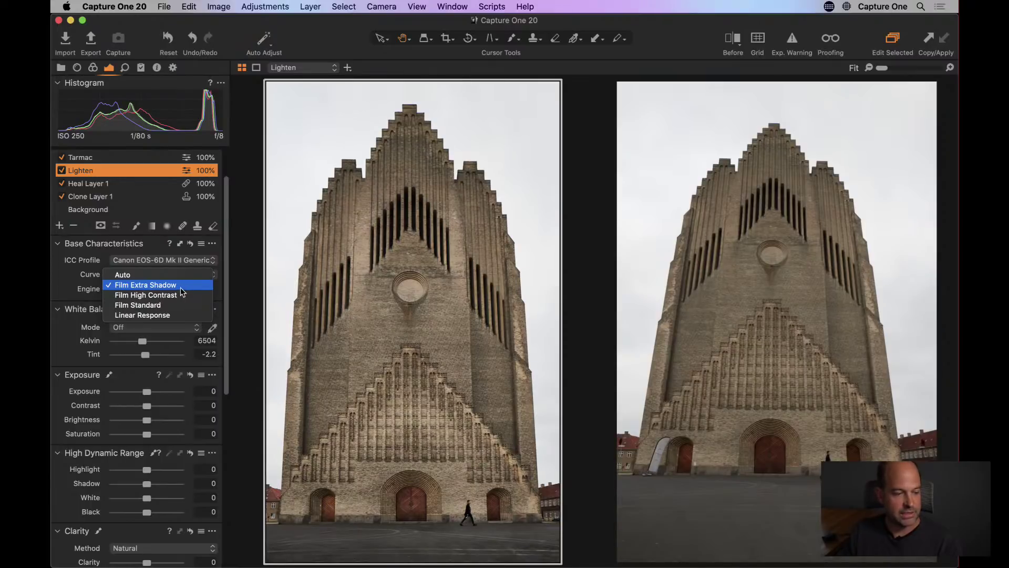
pyautogui.click(186, 295)
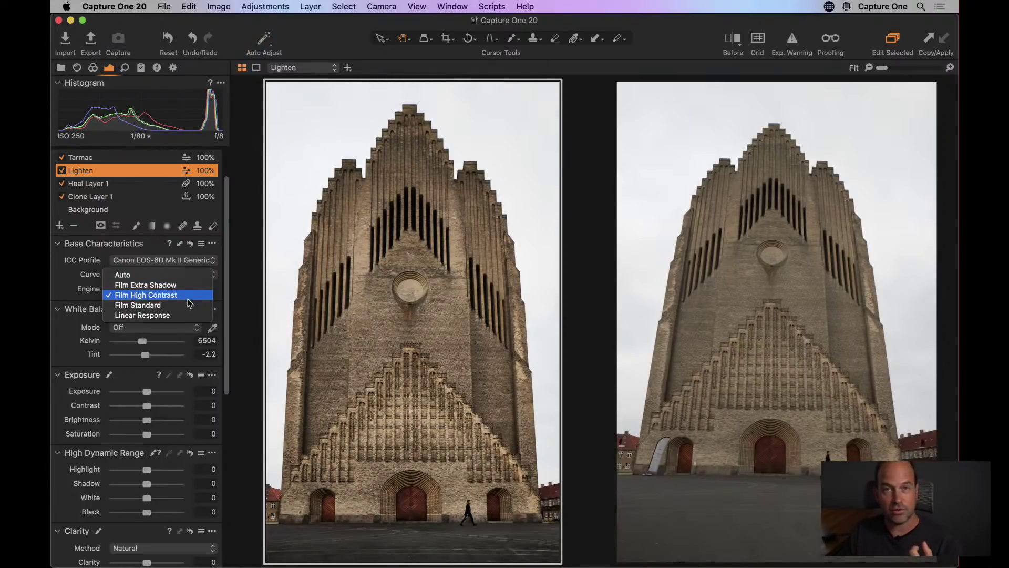
pyautogui.click(191, 315)
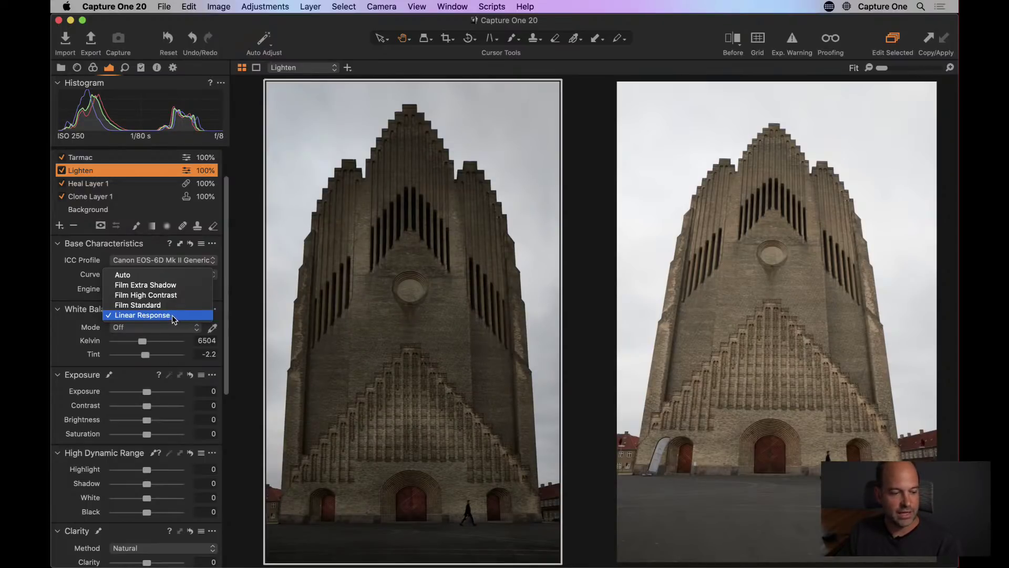
pyautogui.click(172, 273)
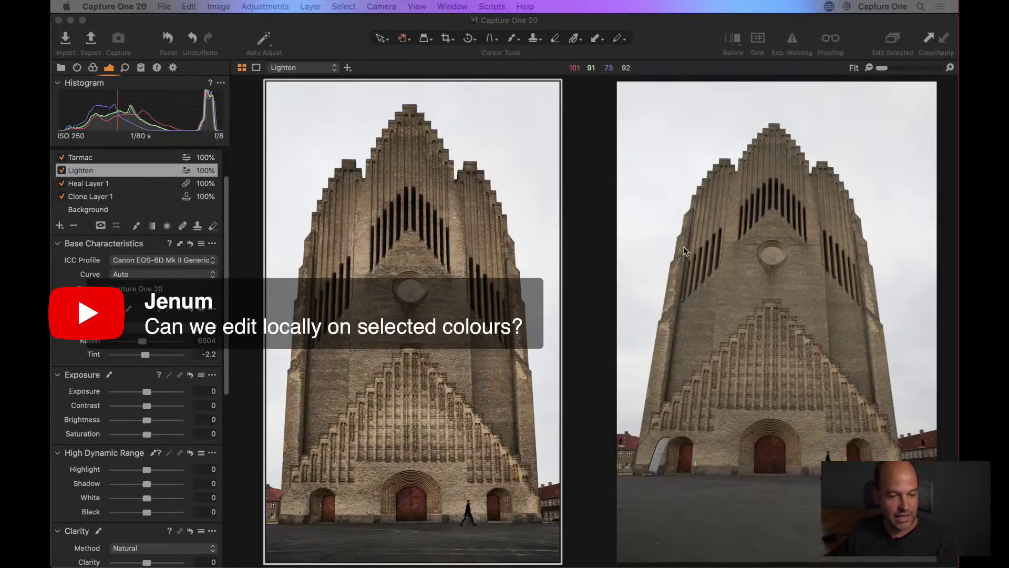
# Step: Show the image browser and select only the edited variant 2 of the church photo
pyautogui.click(591, 242)
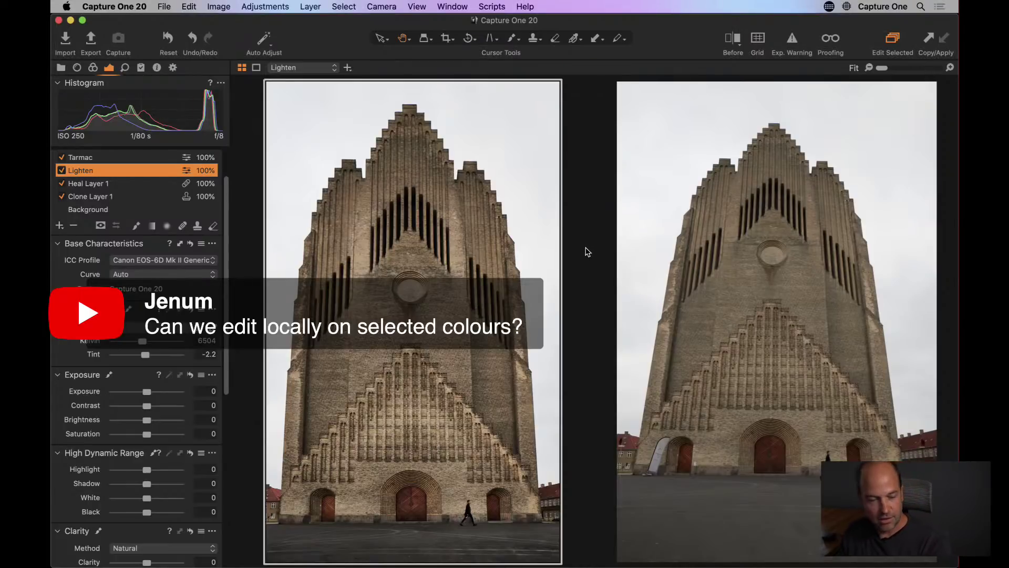
pyautogui.press('super+b')
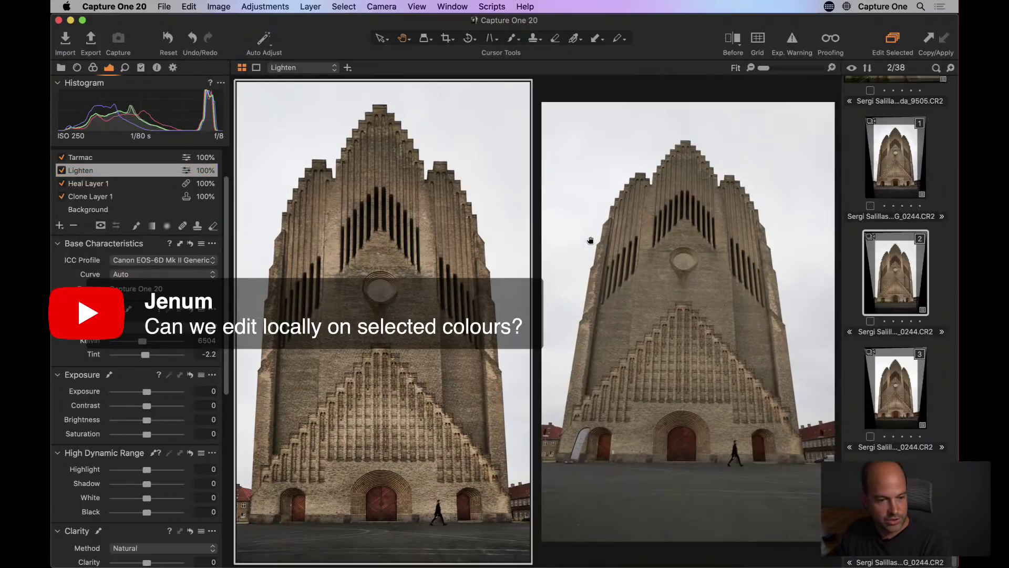
pyautogui.keyDown('super'); pyautogui.click(896, 286); pyautogui.keyUp('super')
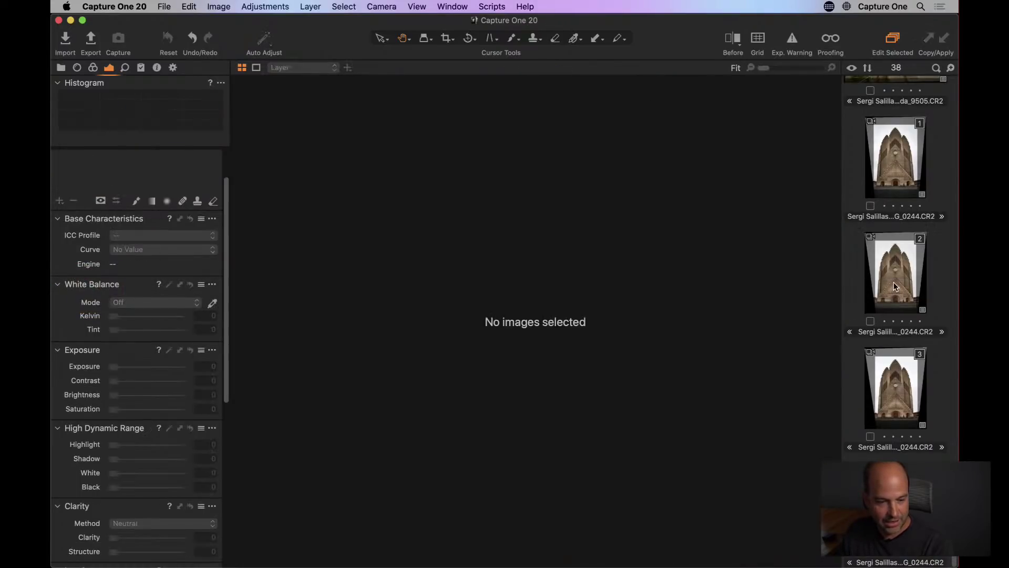
pyautogui.click(897, 286)
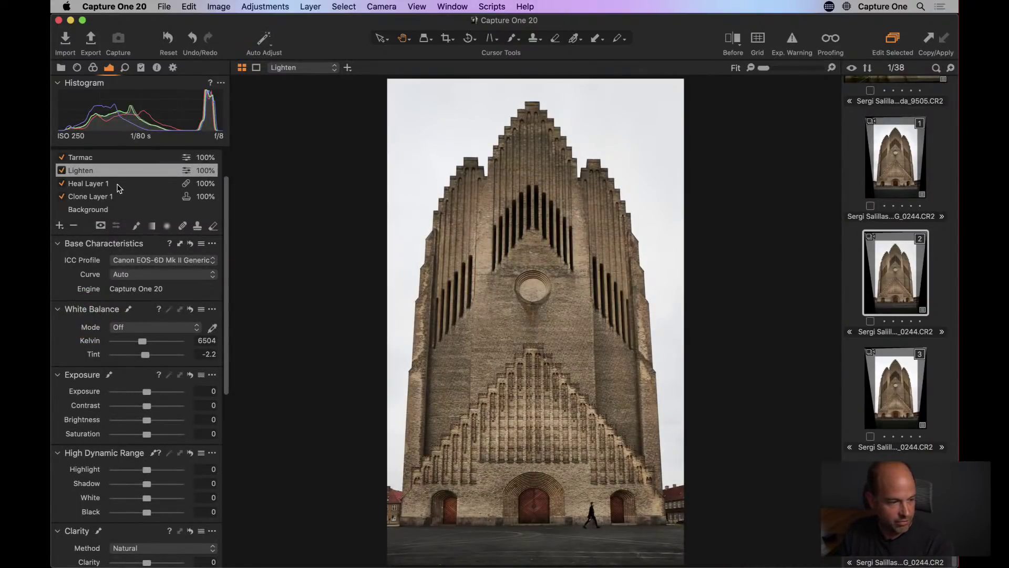
# Step: Try lower Lightness values, ending at 9.8, for the red color range in the Background layer's advanced Color Editor
pyautogui.click(111, 209)
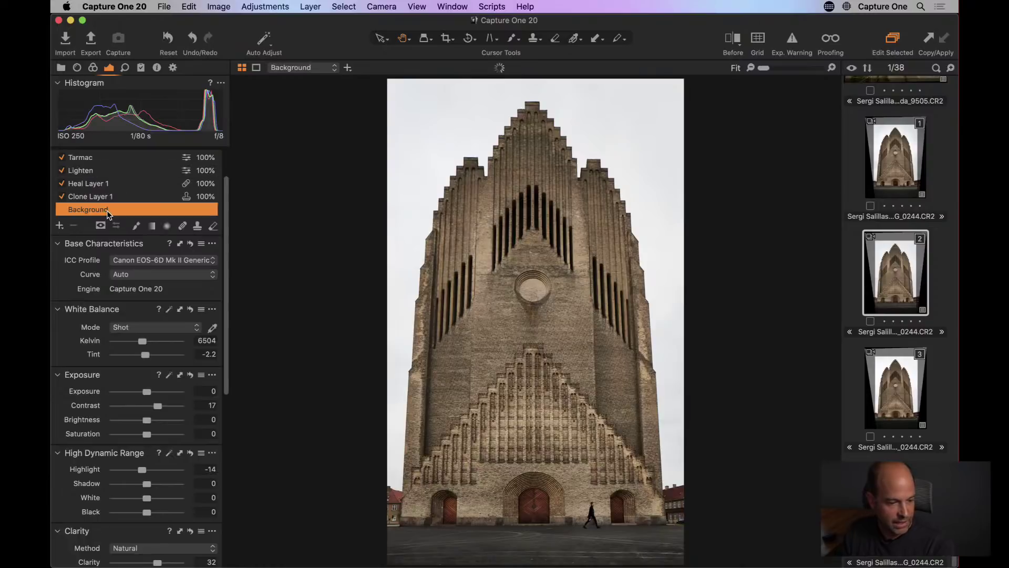
pyautogui.click(95, 70)
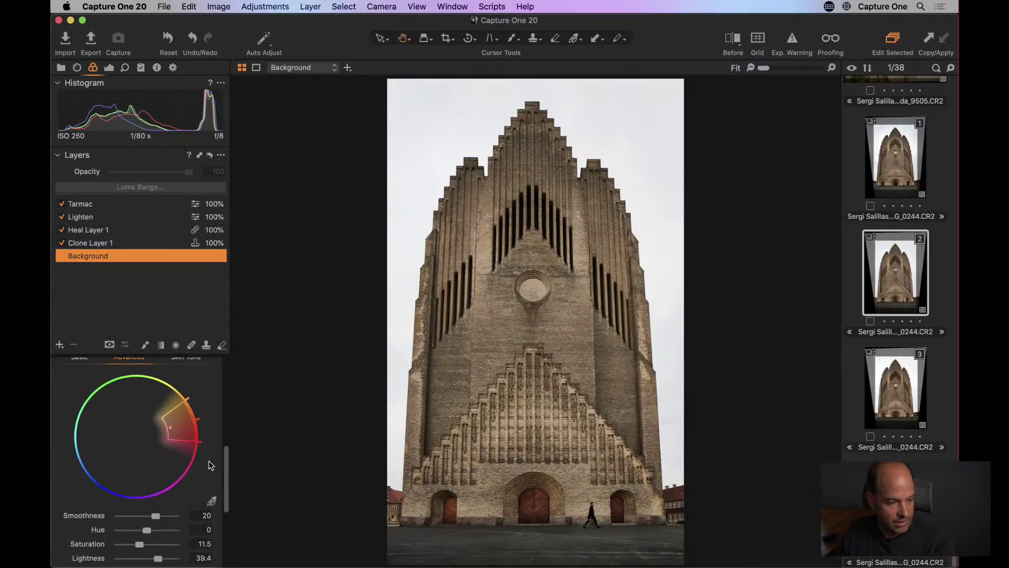
pyautogui.scroll(-5, 210, 463)
pyautogui.moveTo(157, 466); pyautogui.dragTo(155, 465)
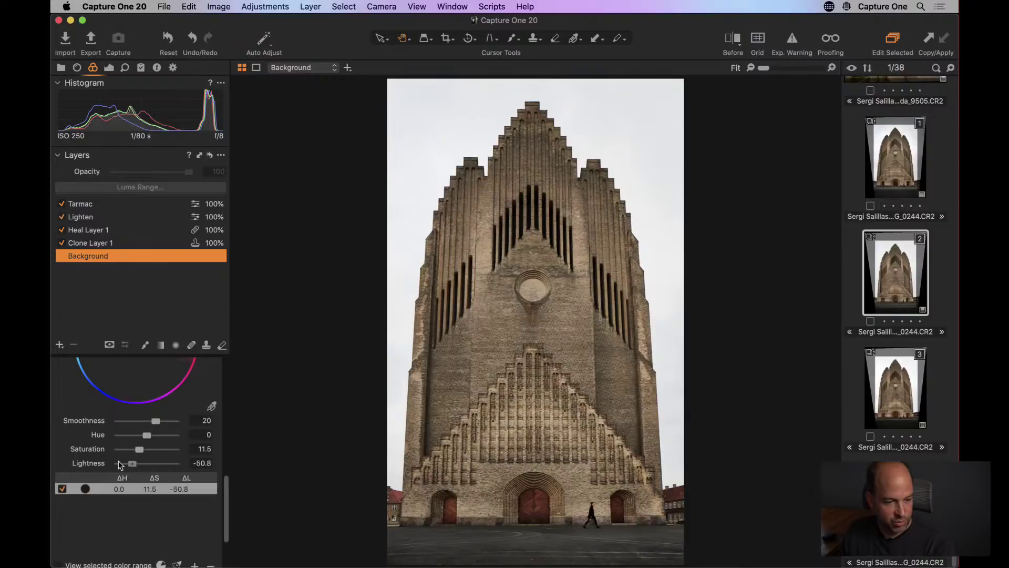
pyautogui.moveTo(175, 463); pyautogui.dragTo(148, 464)
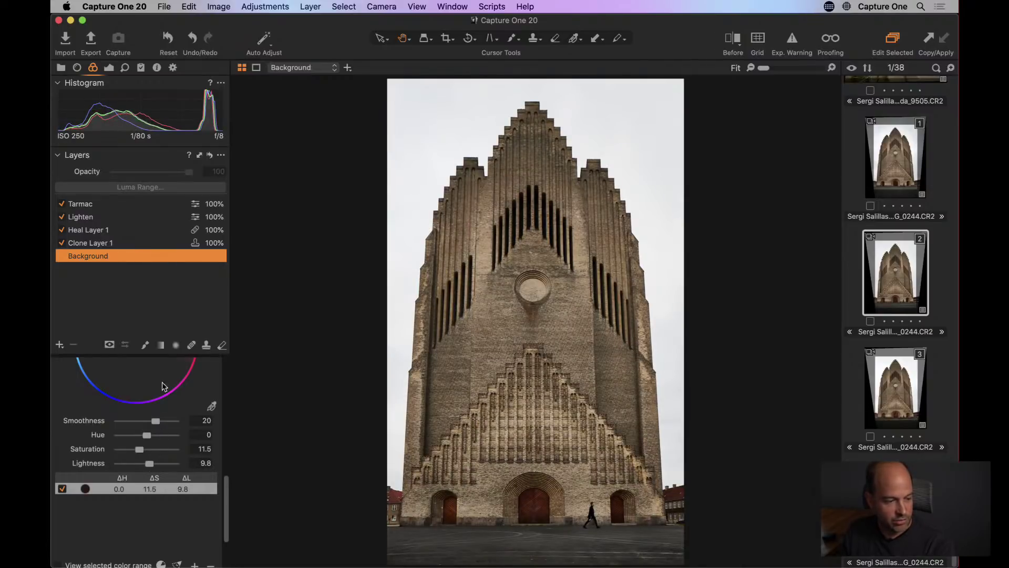
# Step: Reset the Color Editor adjustments on the Background layer
pyautogui.scroll(5, 164, 400)
pyautogui.scroll(3, 176, 442)
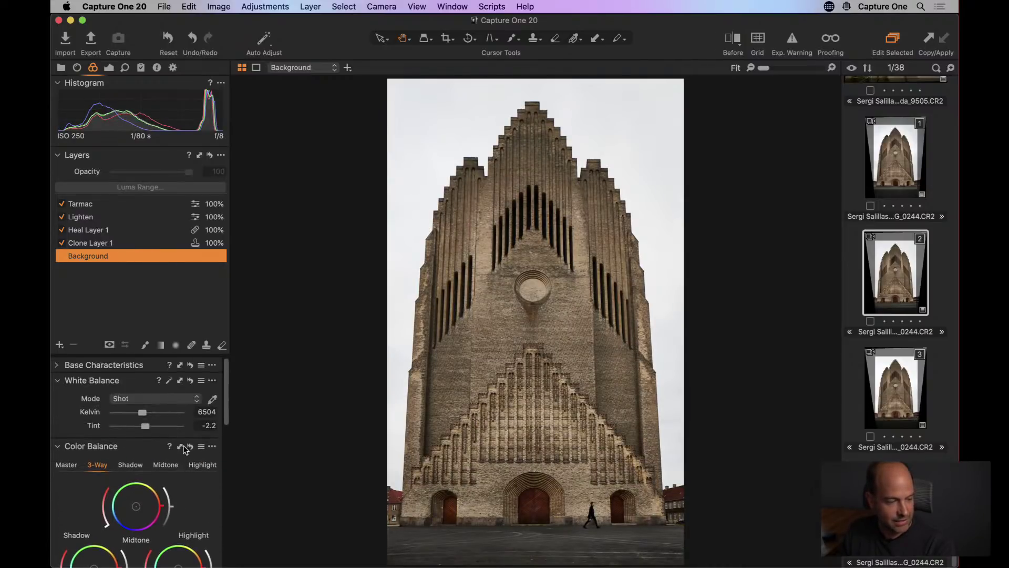
pyautogui.scroll(-8, 171, 453)
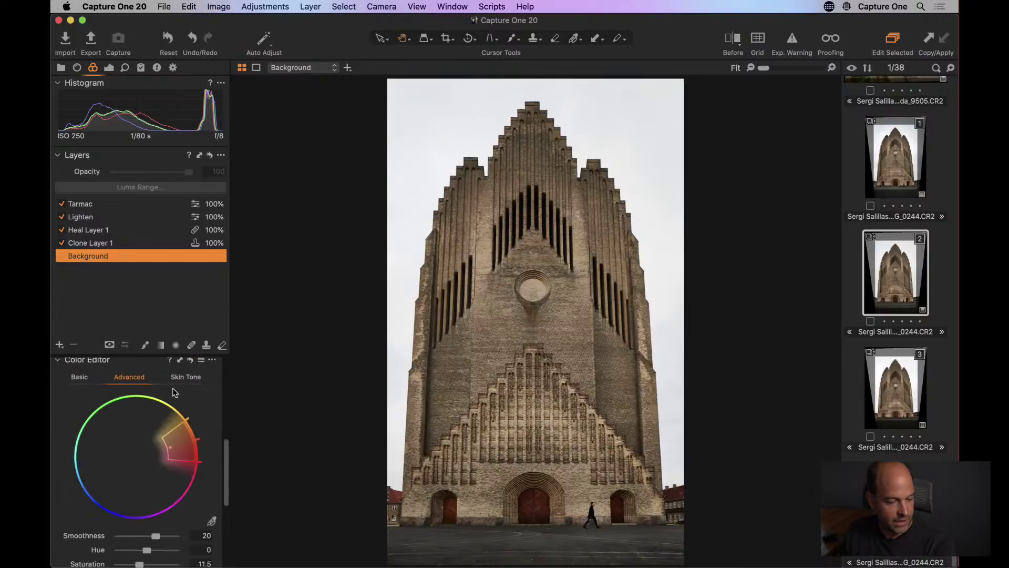
pyautogui.scroll(1, 199, 391)
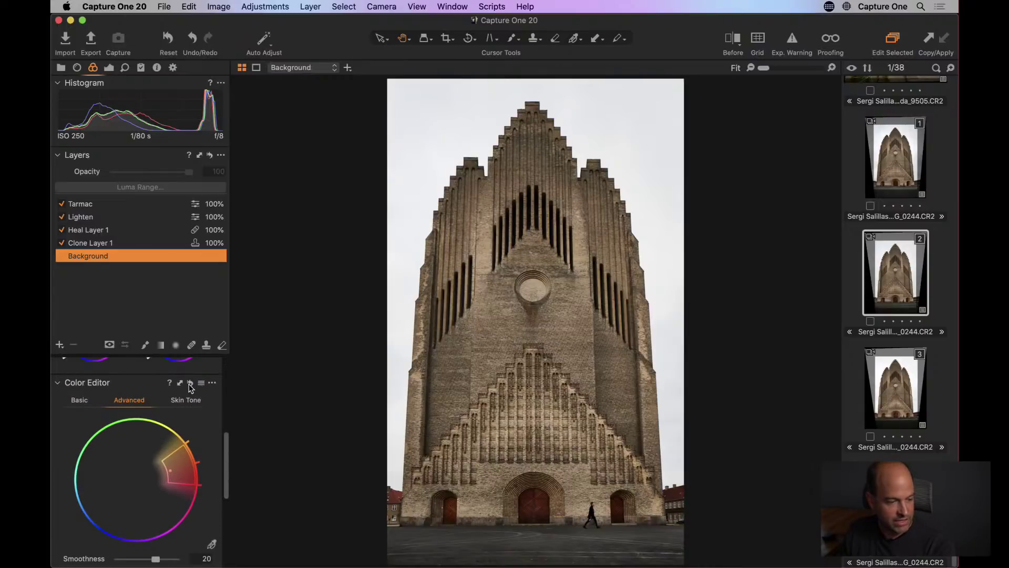
pyautogui.click(191, 383)
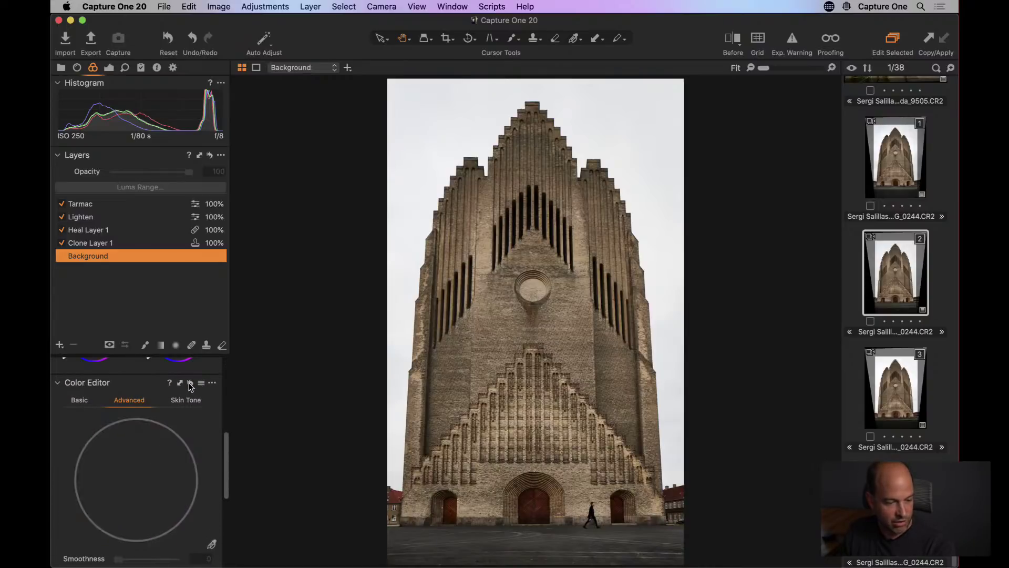
# Step: Add two adjustment layers to the church photo and rename the upper one Door
pyautogui.click(540, 510)
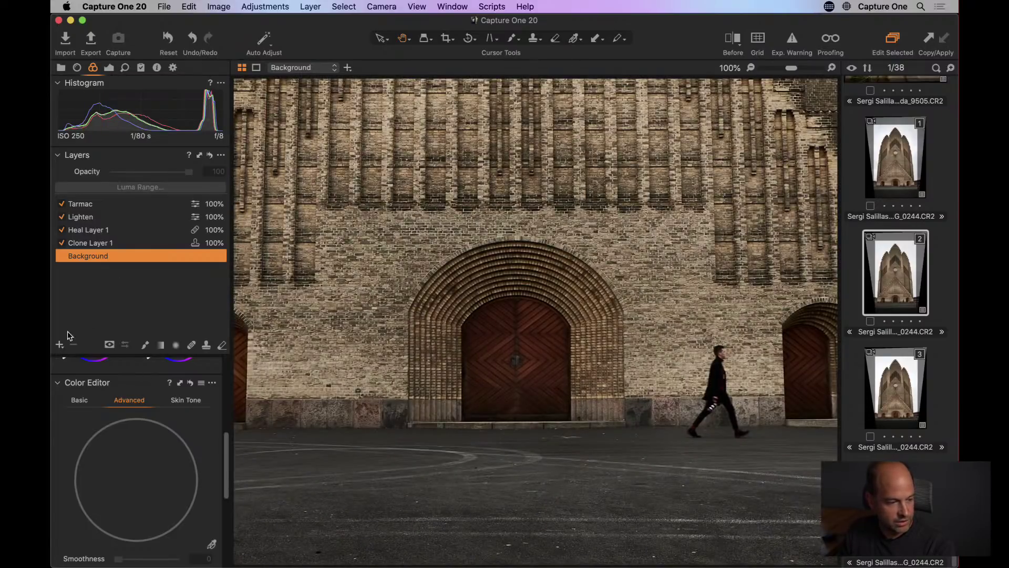
pyautogui.click(59, 345)
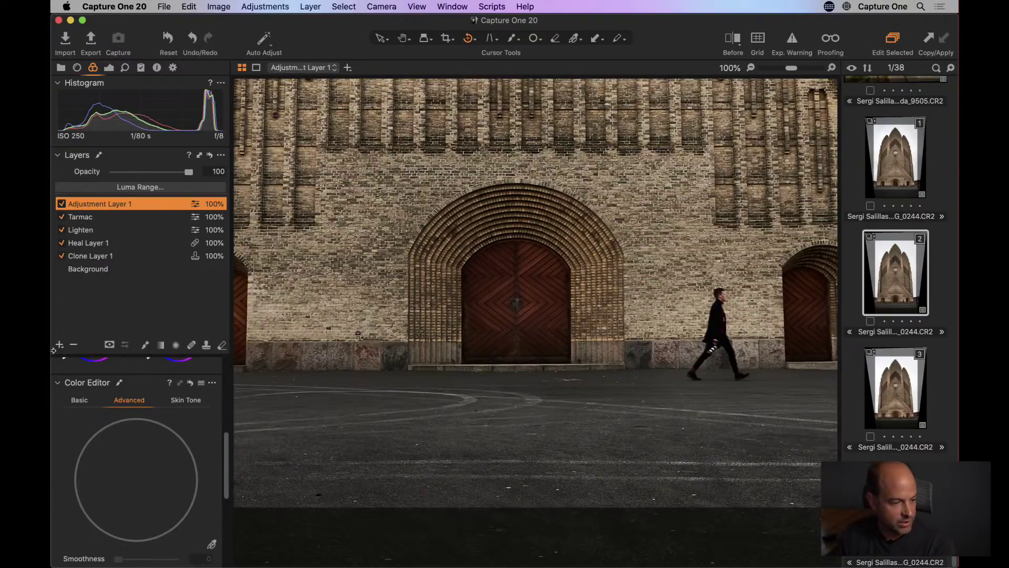
pyautogui.click(59, 346)
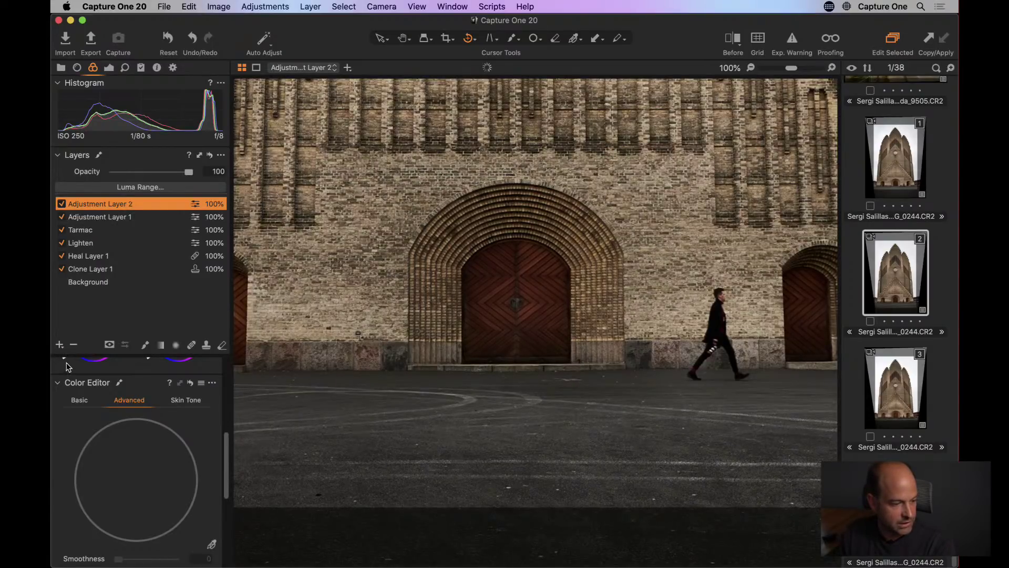
pyautogui.click(117, 213)
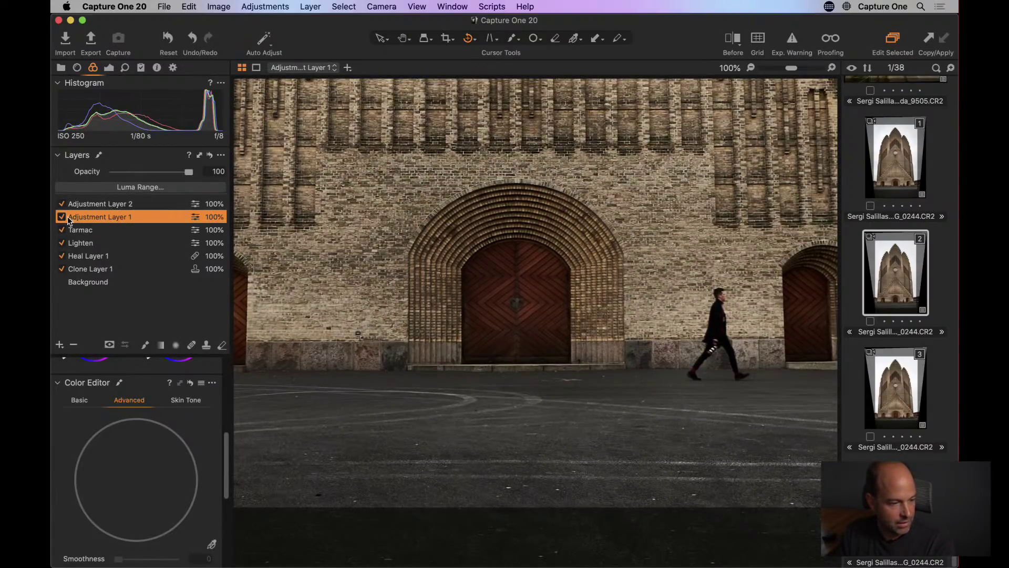
pyautogui.doubleClick(105, 209)
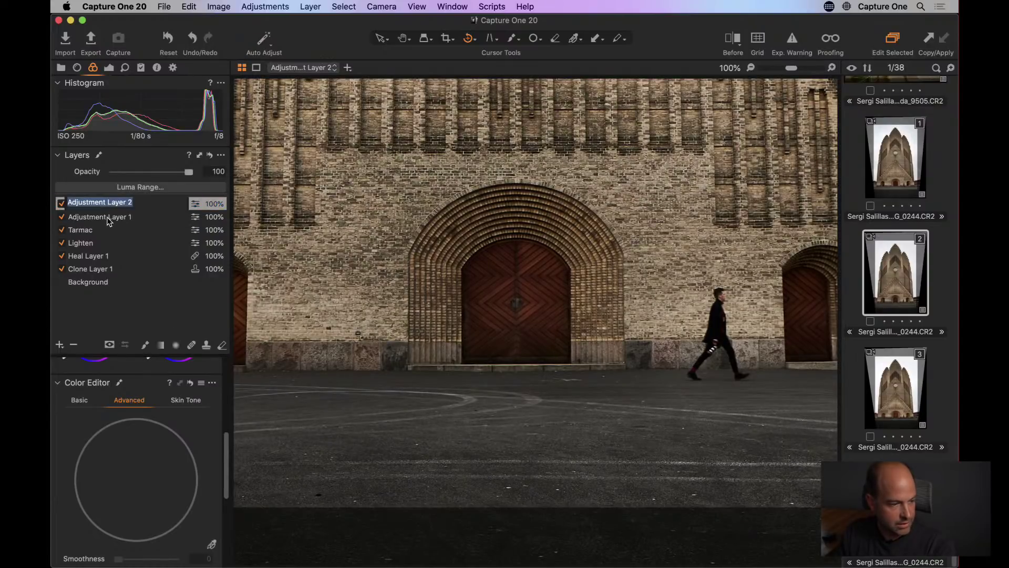
pyautogui.write('Door')
pyautogui.press('Return')
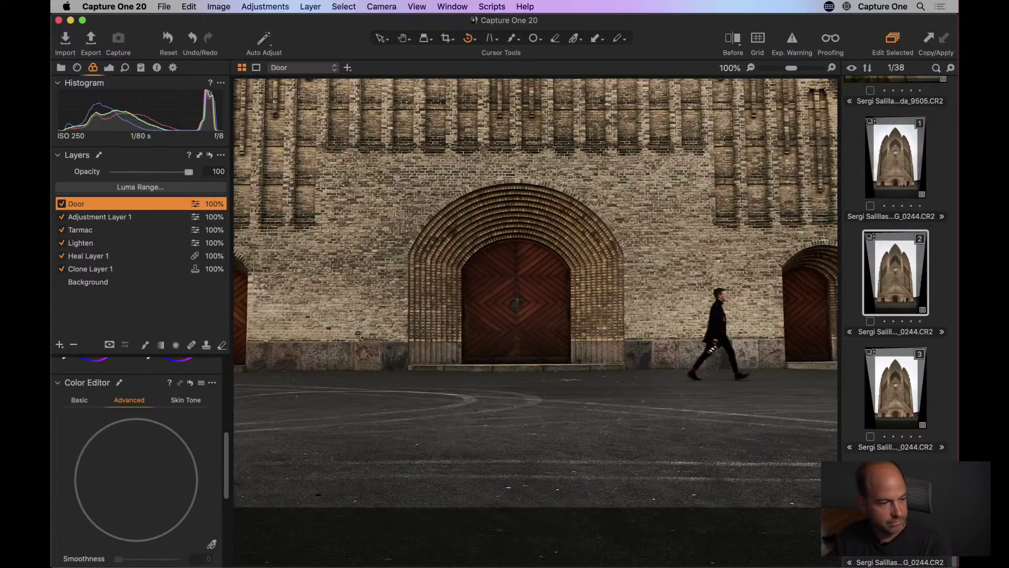
# Step: Set the mask brush flow to 100 and paint the Door layer's mask over the main door
pyautogui.click(146, 345)
pyautogui.rightClick(503, 366)
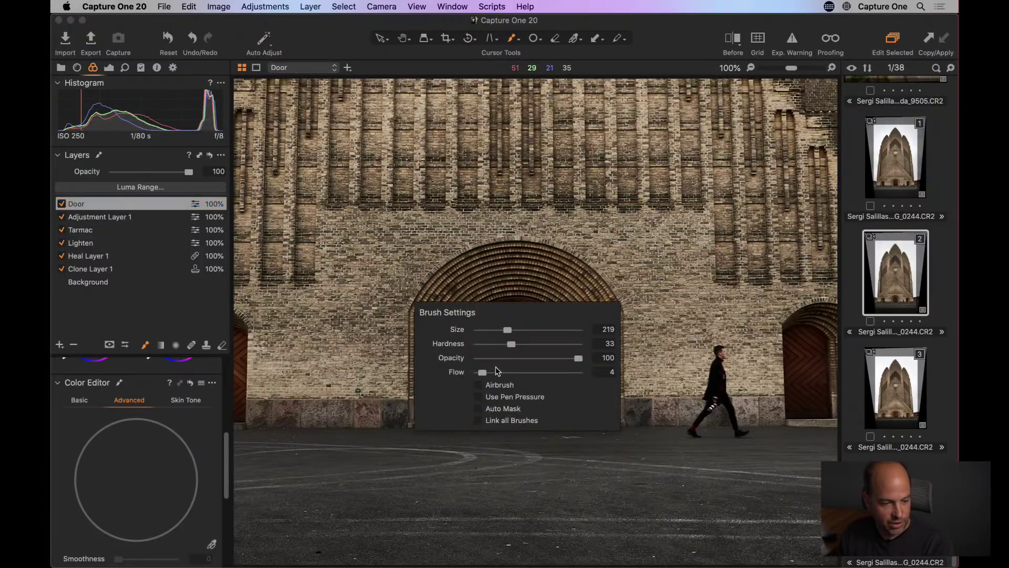
pyautogui.moveTo(482, 373); pyautogui.dragTo(581, 373)
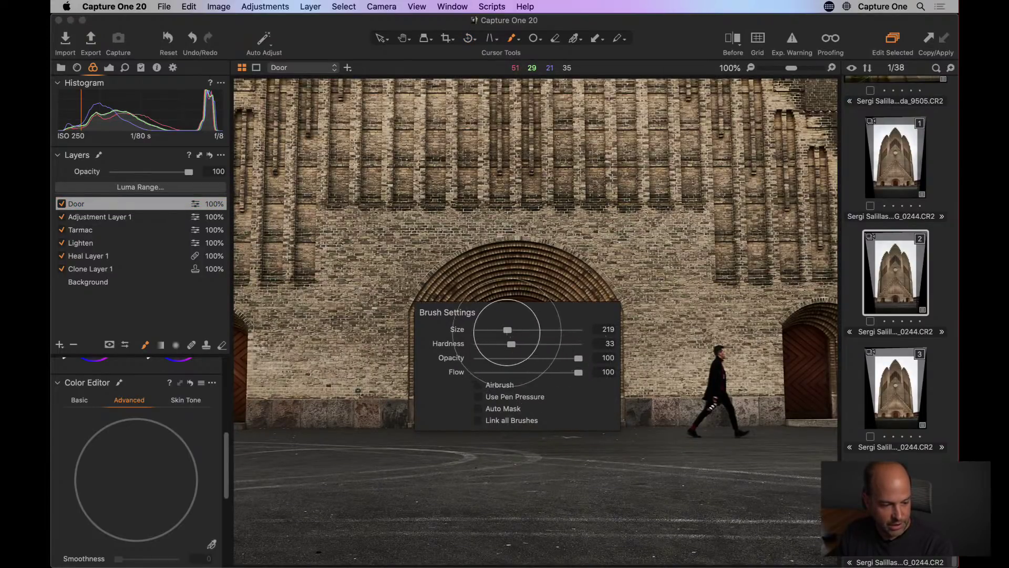
pyautogui.moveTo(511, 344); pyautogui.dragTo(506, 330)
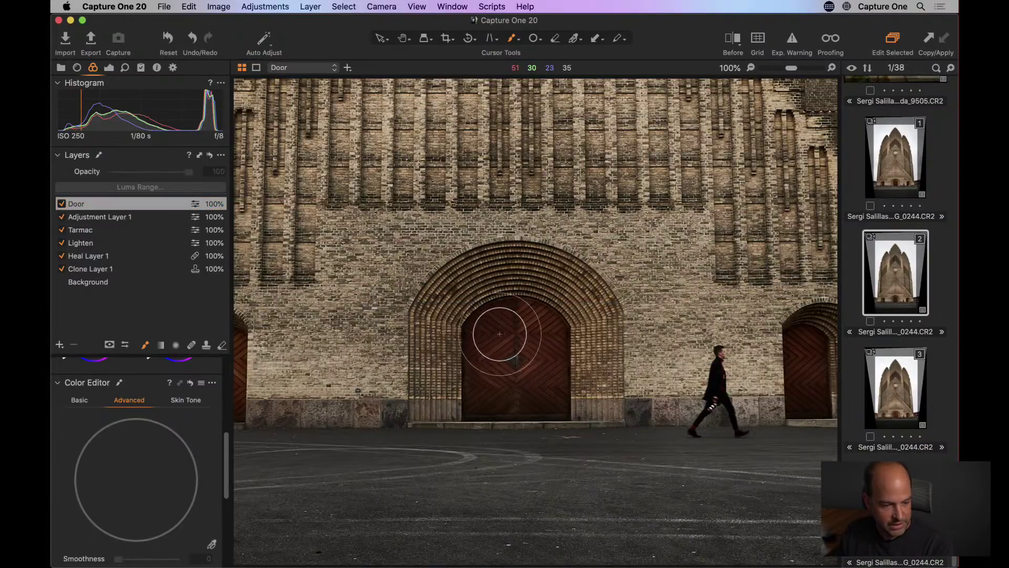
pyautogui.moveTo(495, 342)
pyautogui.mouseDown()
pyautogui.moveTo(488, 410)
pyautogui.moveTo(548, 411)
pyautogui.moveTo(537, 334)
pyautogui.moveTo(519, 323)
pyautogui.moveTo(491, 336)
pyautogui.moveTo(537, 333)
pyautogui.moveTo(520, 376)
pyautogui.moveTo(485, 416)
pyautogui.moveTo(550, 415)
pyautogui.moveTo(509, 401)
pyautogui.mouseUp()
# Step: Erase the Door mask's spill onto the step and tarmac below the main door
pyautogui.press('e')
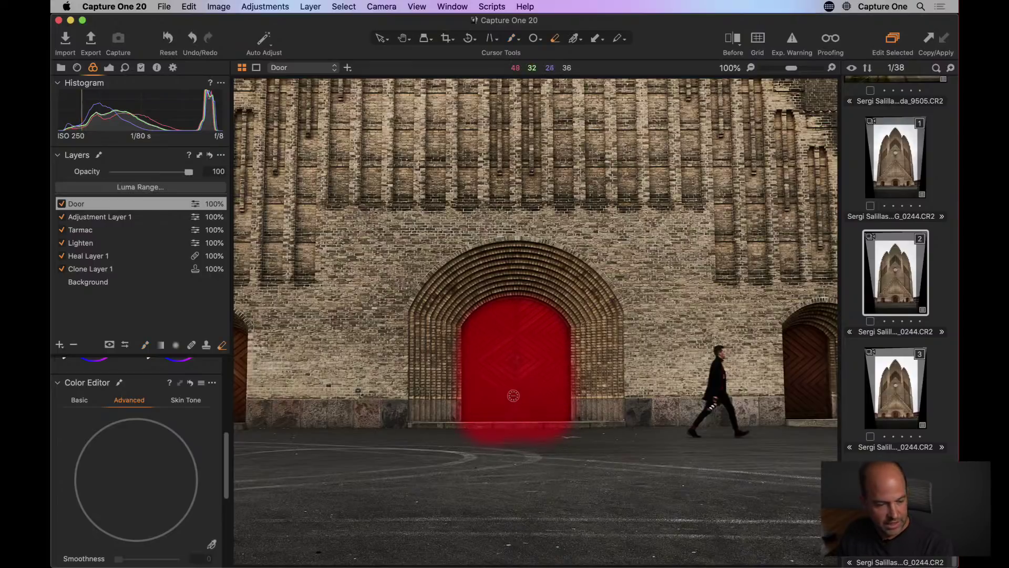
pyautogui.rightClick(517, 434)
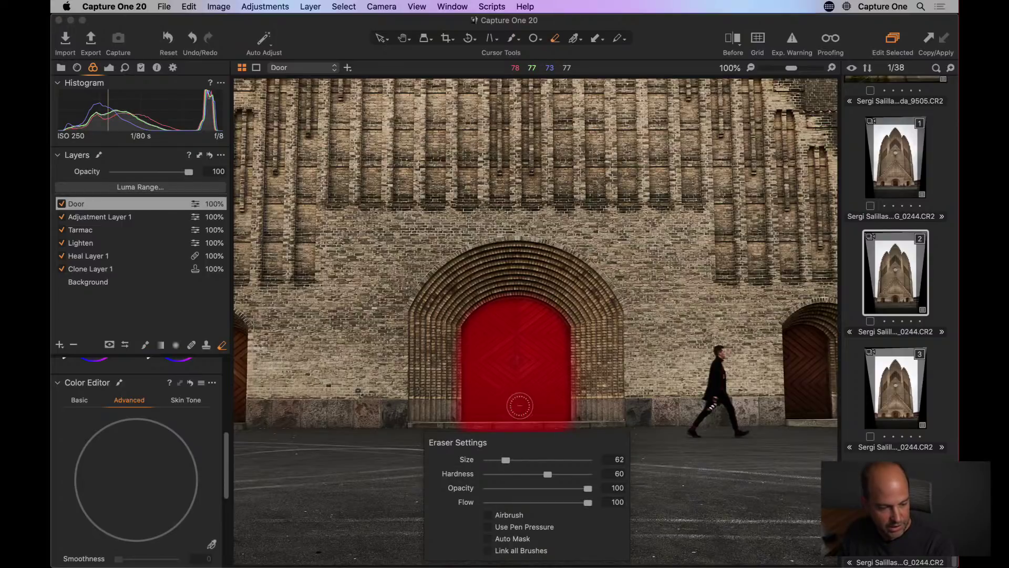
pyautogui.moveTo(443, 433)
pyautogui.mouseDown()
pyautogui.moveTo(435, 436)
pyautogui.moveTo(563, 442)
pyautogui.moveTo(448, 444)
pyautogui.moveTo(582, 443)
pyautogui.mouseUp()
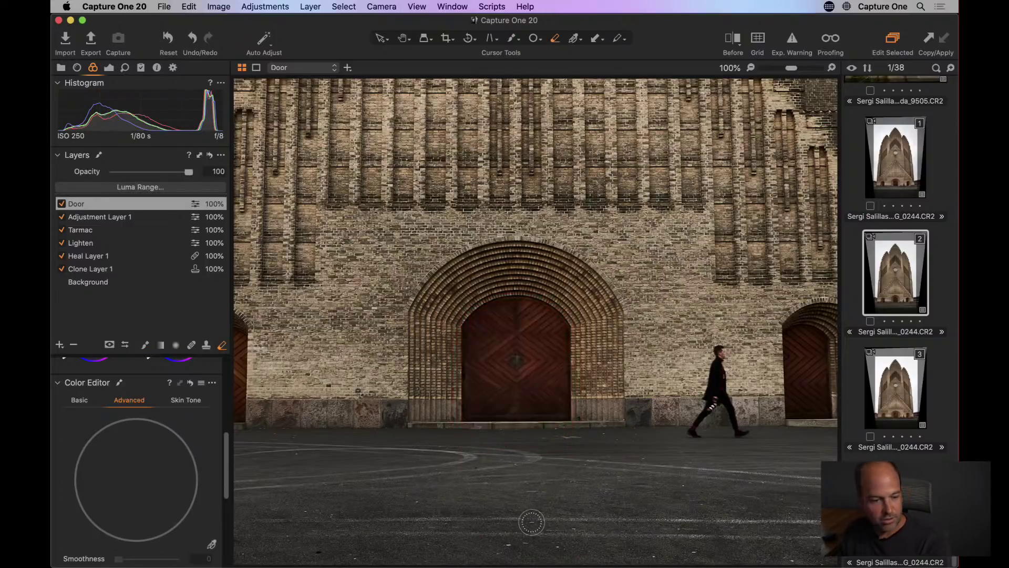
# Step: Pick the main door's red in the Door layer's Color Editor and set its Lightness to 27.3 and Saturation to 50.7
pyautogui.scroll(-2, 211, 507)
pyautogui.click(211, 512)
pyautogui.click(497, 358)
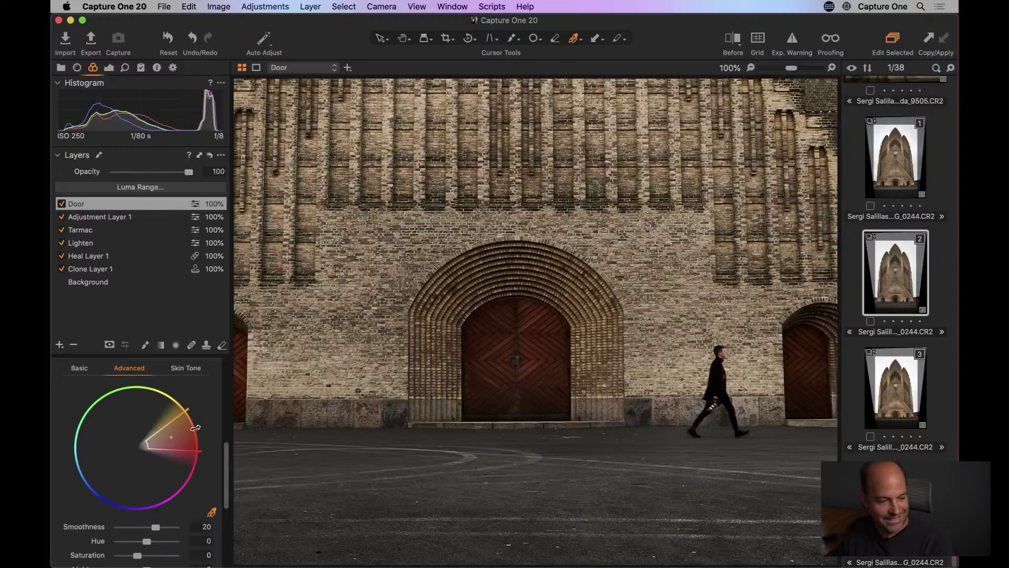
pyautogui.moveTo(315, 379); pyautogui.dragTo(402, 366)
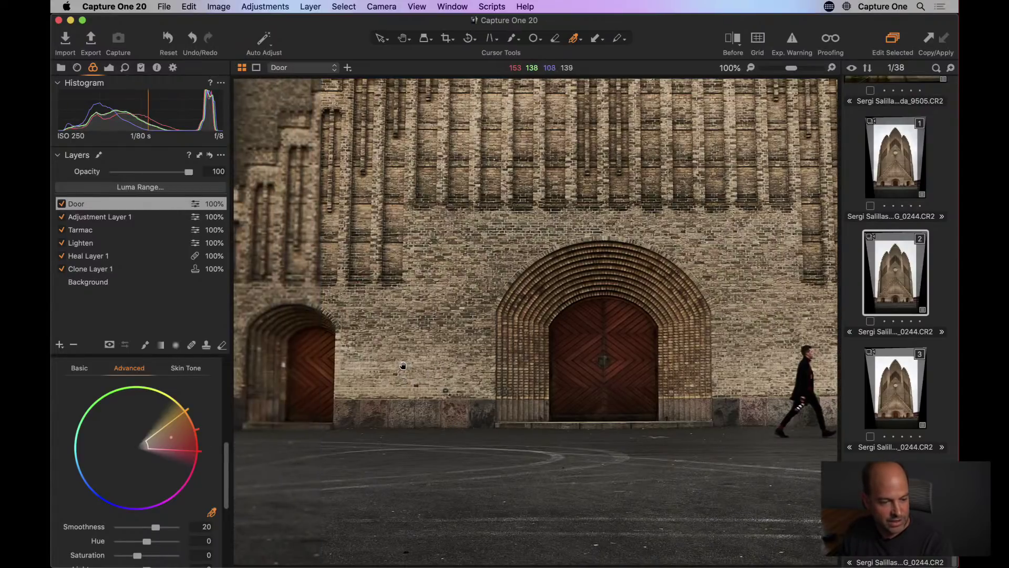
pyautogui.scroll(-3, 147, 509)
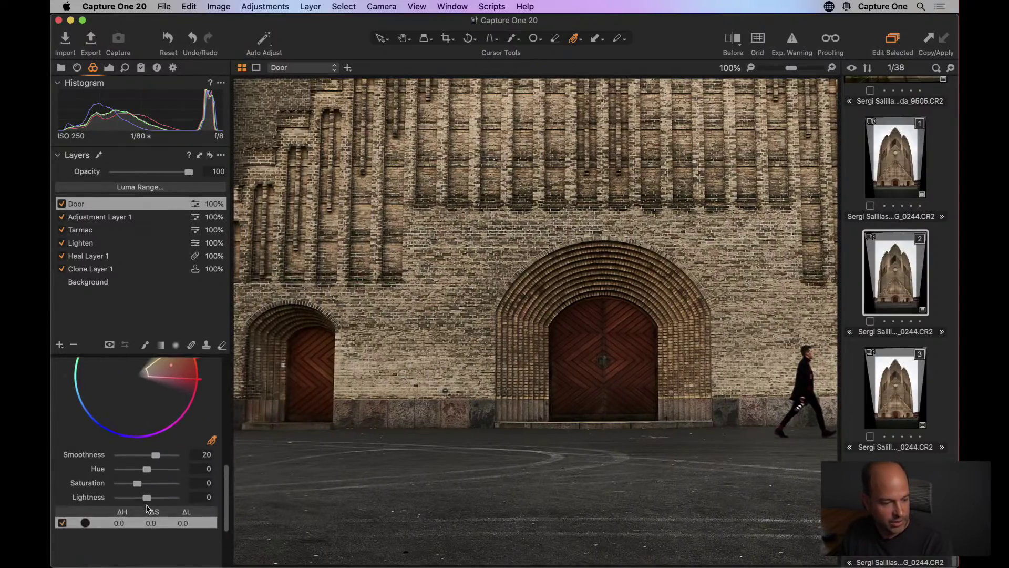
pyautogui.moveTo(147, 498)
pyautogui.mouseDown()
pyautogui.moveTo(107, 498)
pyautogui.moveTo(155, 497)
pyautogui.mouseUp()
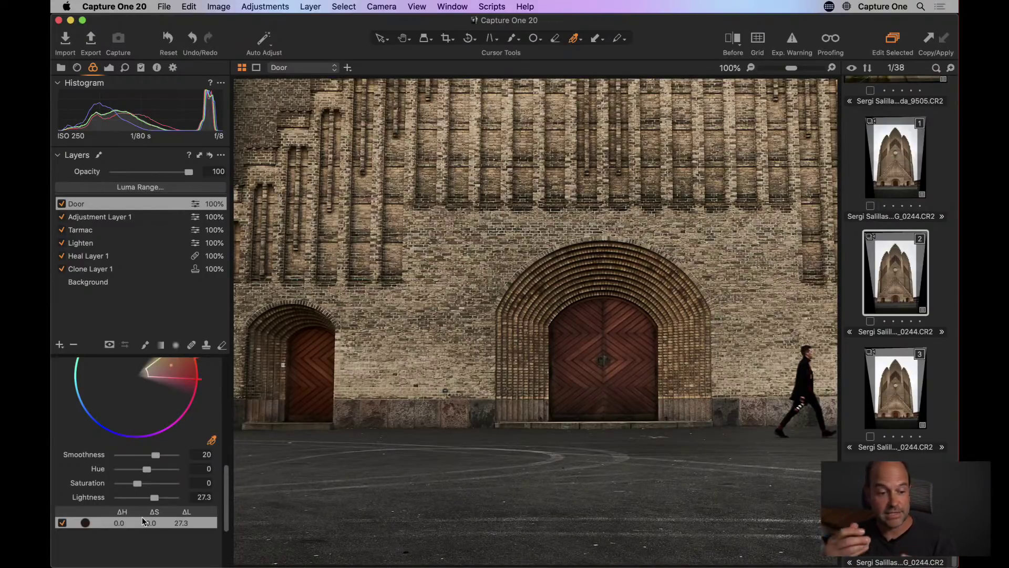
pyautogui.moveTo(133, 483); pyautogui.dragTo(147, 489)
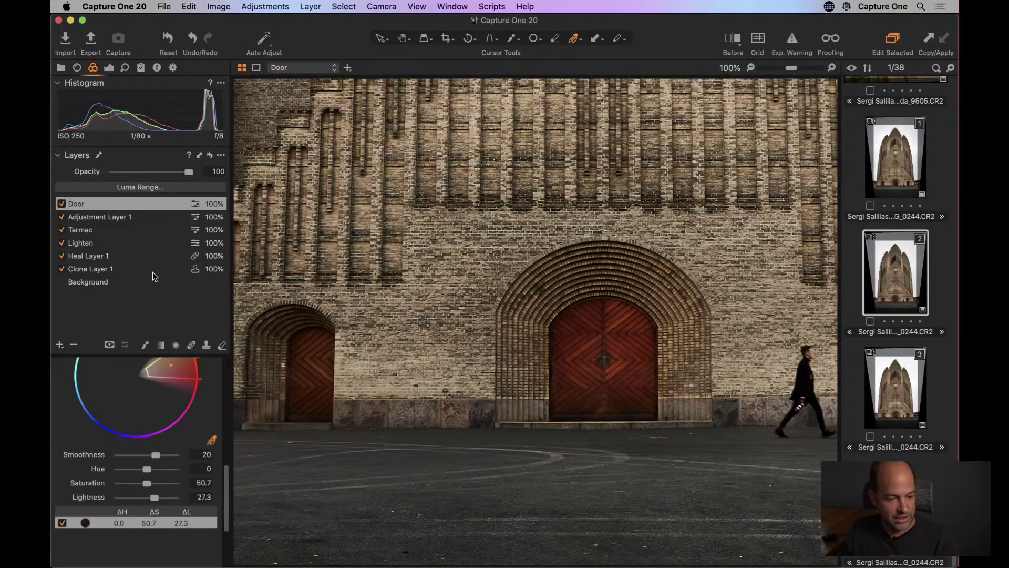
# Step: Set the Door layer's Clarity to 21 and Structure to 22, and check the door on the whole photo
pyautogui.click(109, 68)
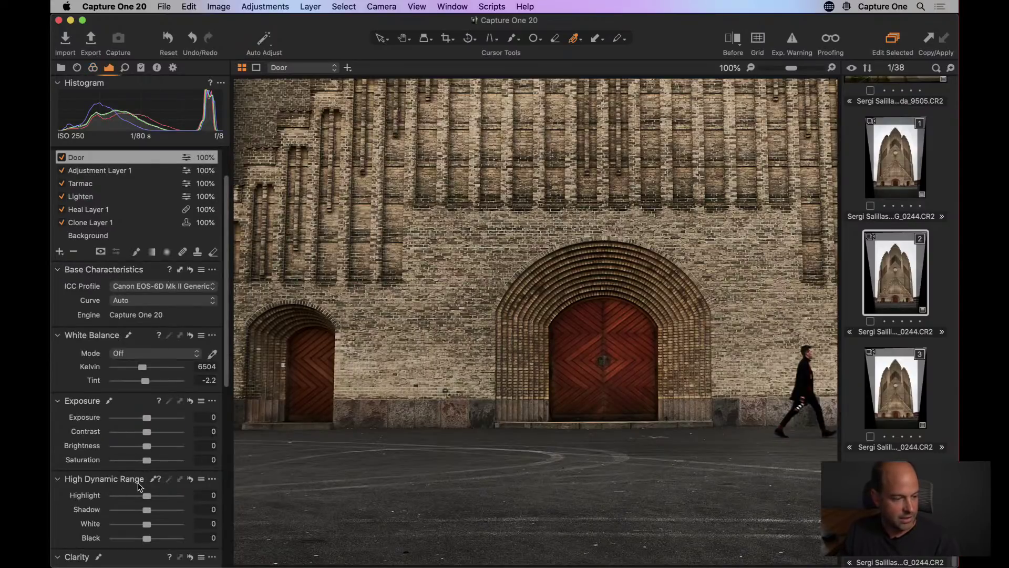
pyautogui.scroll(-5, 134, 541)
pyautogui.moveTo(147, 436); pyautogui.dragTo(154, 423)
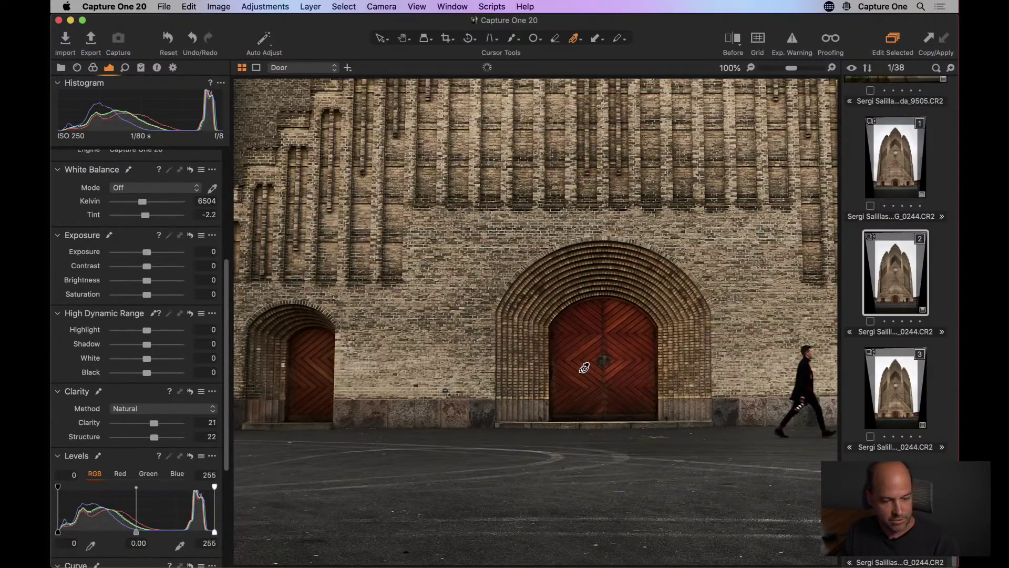
pyautogui.press('h')
pyautogui.doubleClick(560, 368)
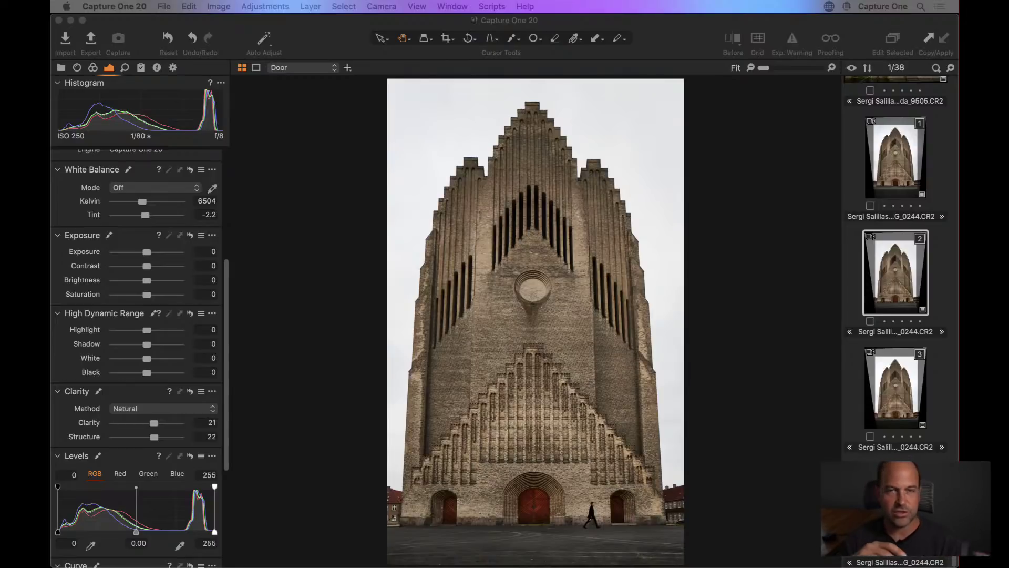
pyautogui.moveTo(227, 278); pyautogui.dragTo(243, 155)
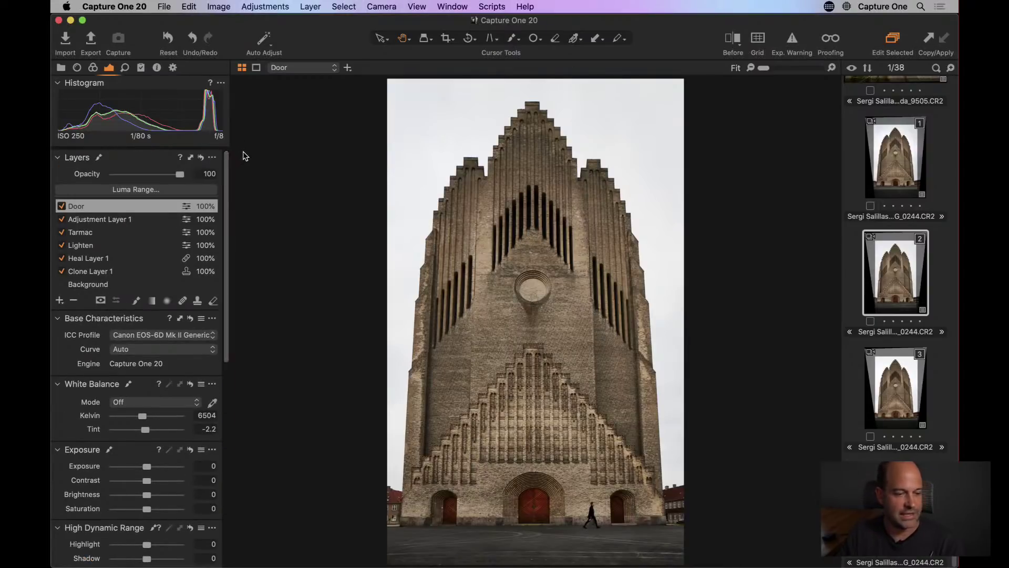